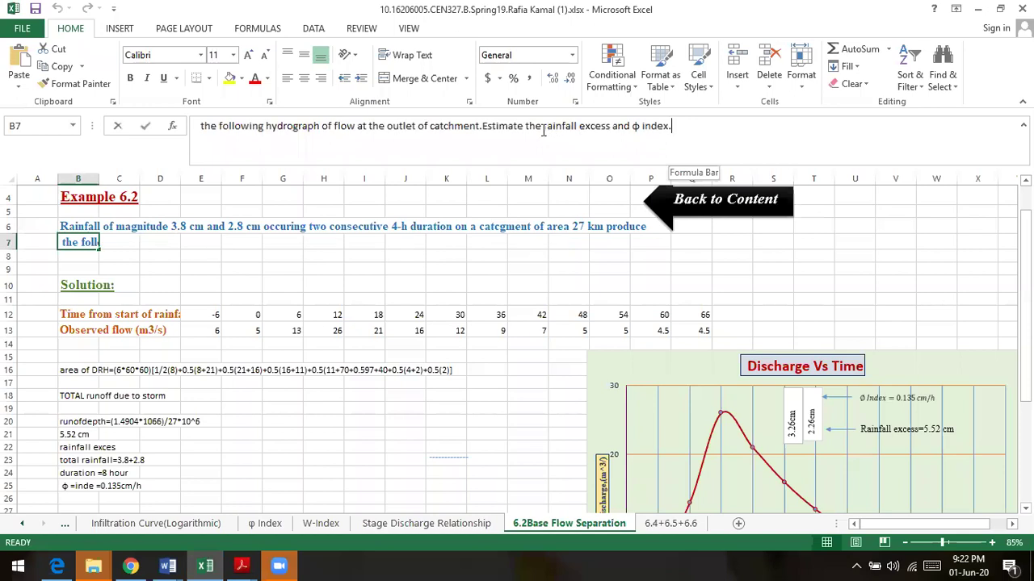
Step: Move the entire text of B7 to the end of the problem statement in B6, leaving B7 empty
click(686, 129)
drag(693, 130, 526, 127)
click(493, 147)
drag(678, 129, 192, 132)
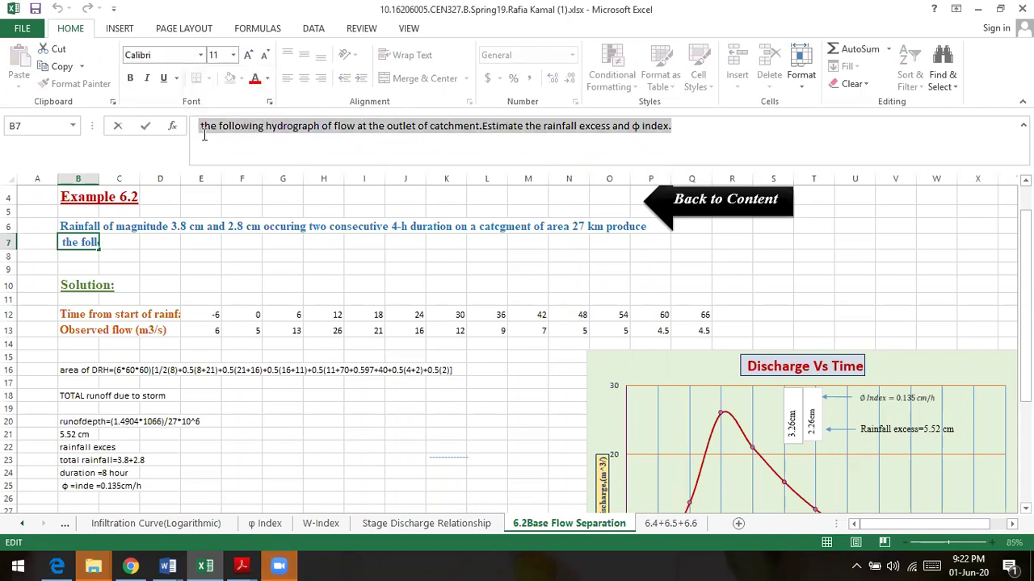
key(ctrl+x)
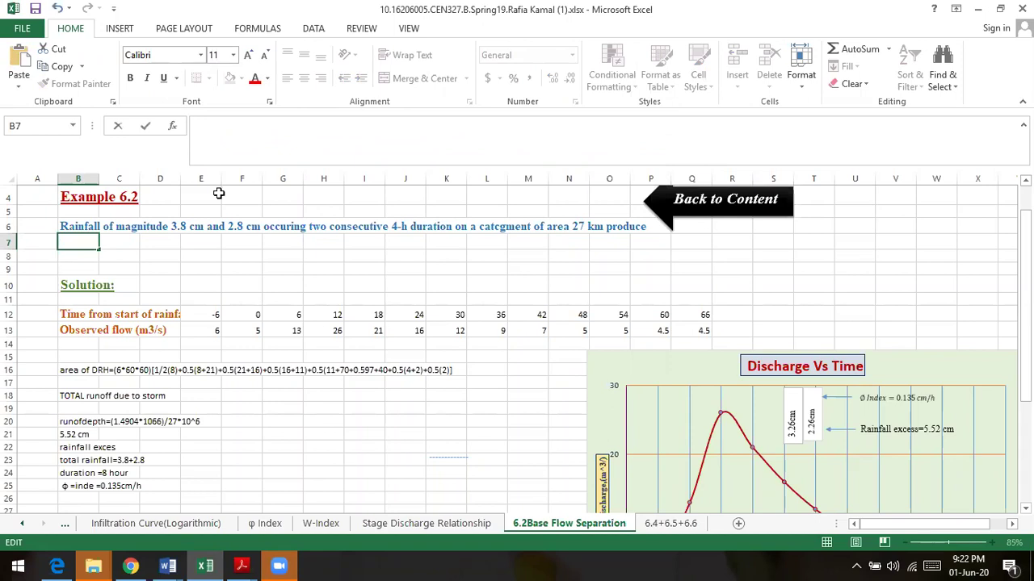
click(81, 227)
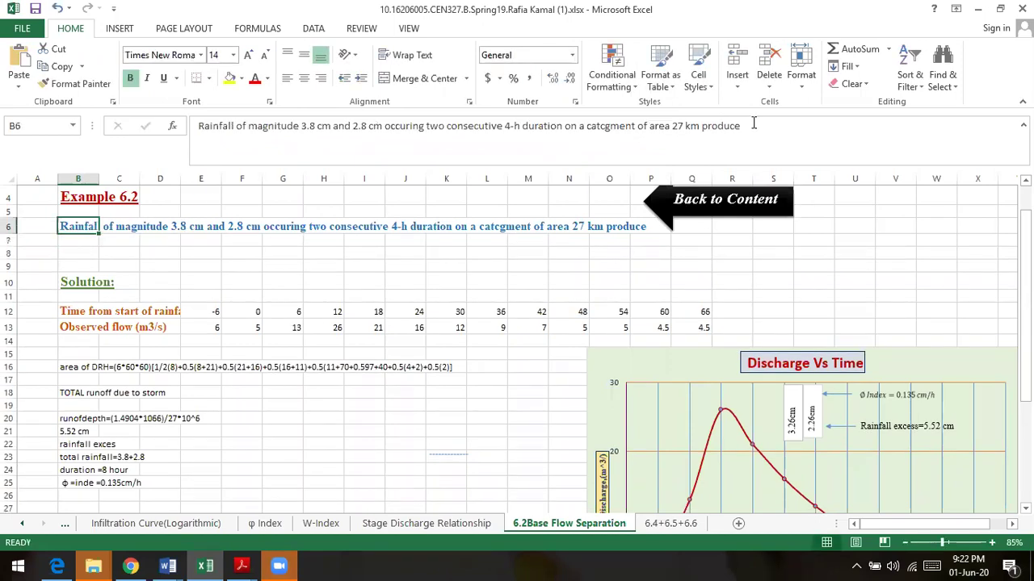
click(748, 126)
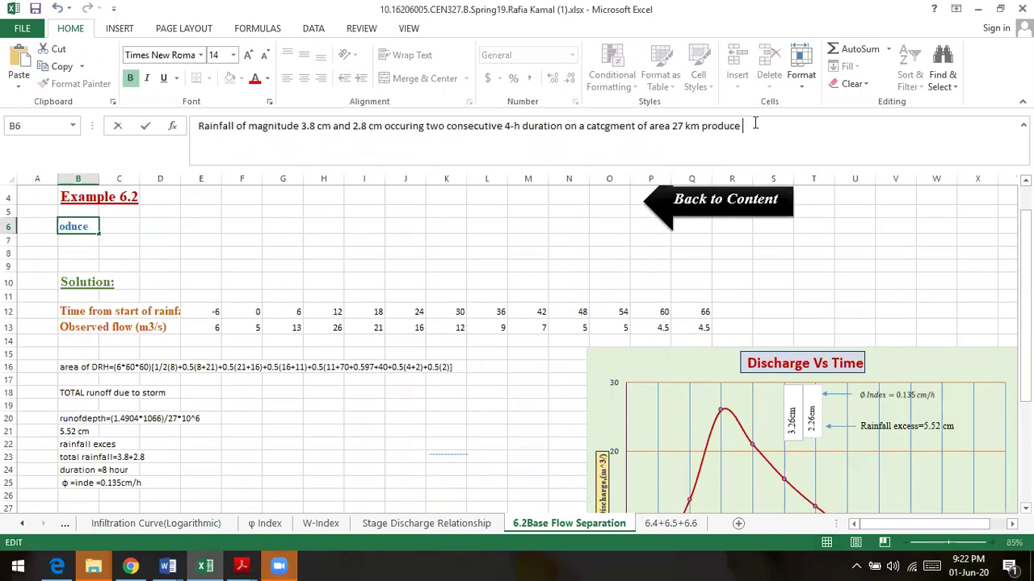
key(ctrl+v)
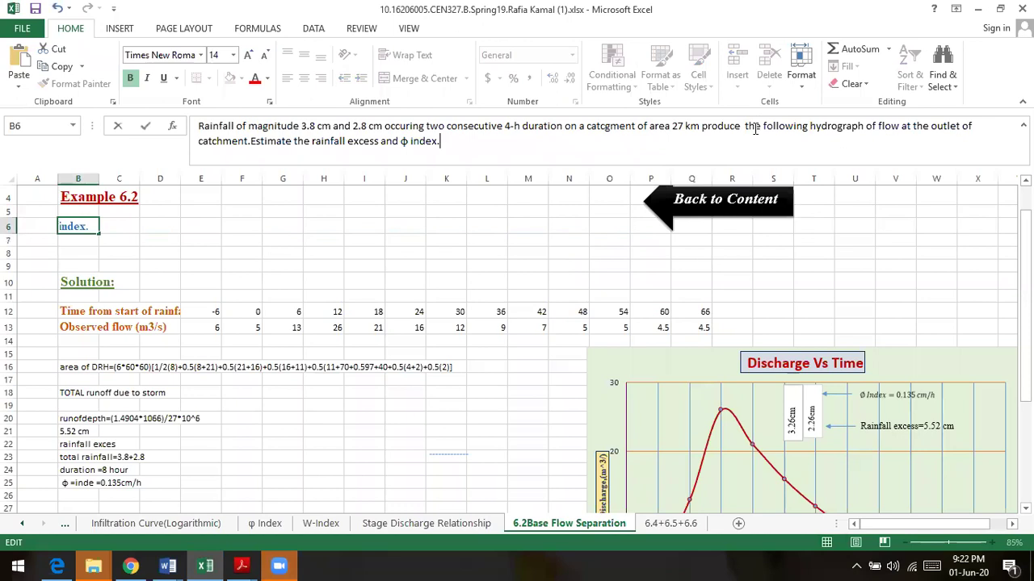
click(403, 239)
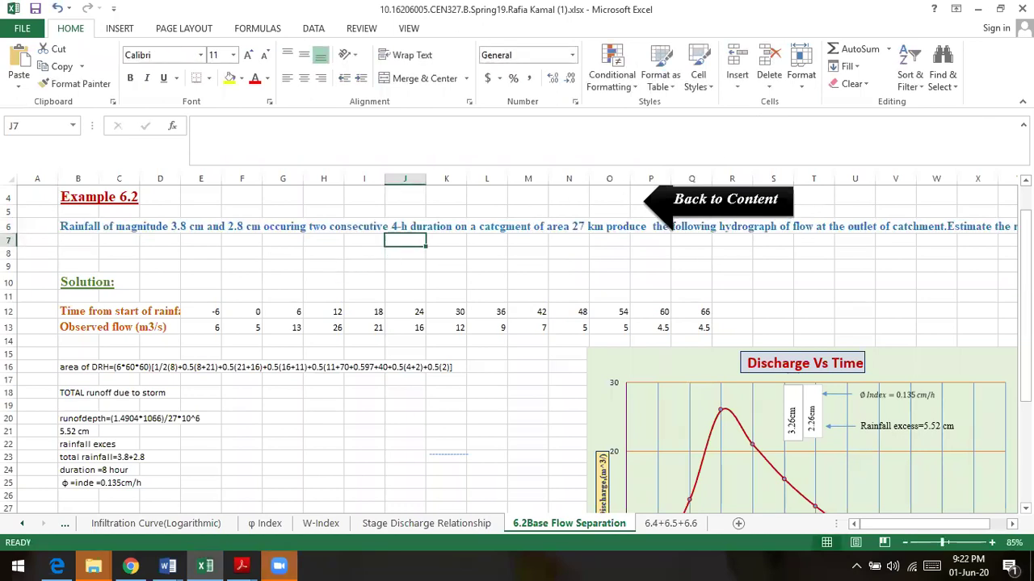
Step: Merge and center B6:Q9 and wrap the problem statement text within the merged cell
click(640, 161)
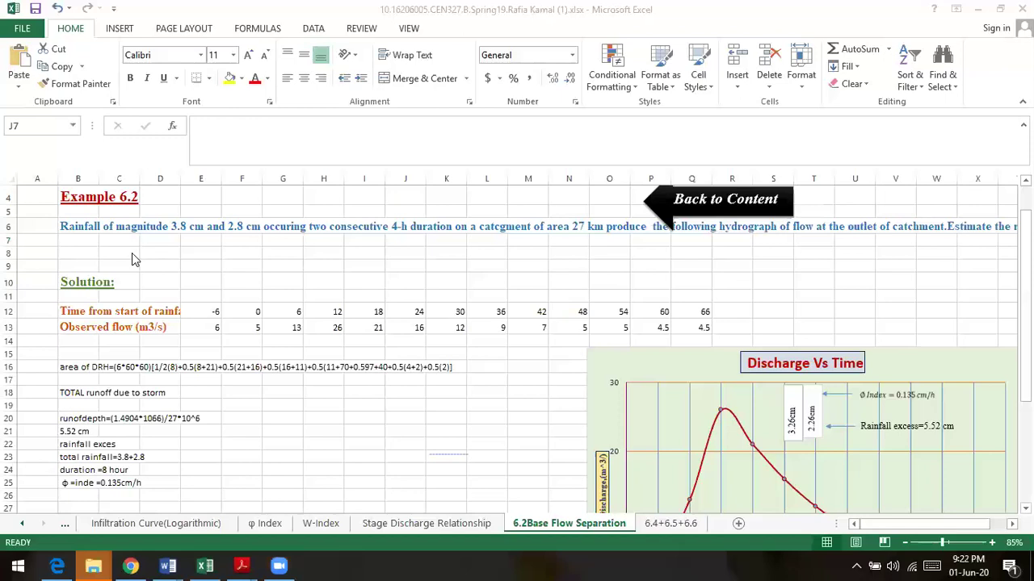
click(71, 224)
drag(72, 224, 680, 260)
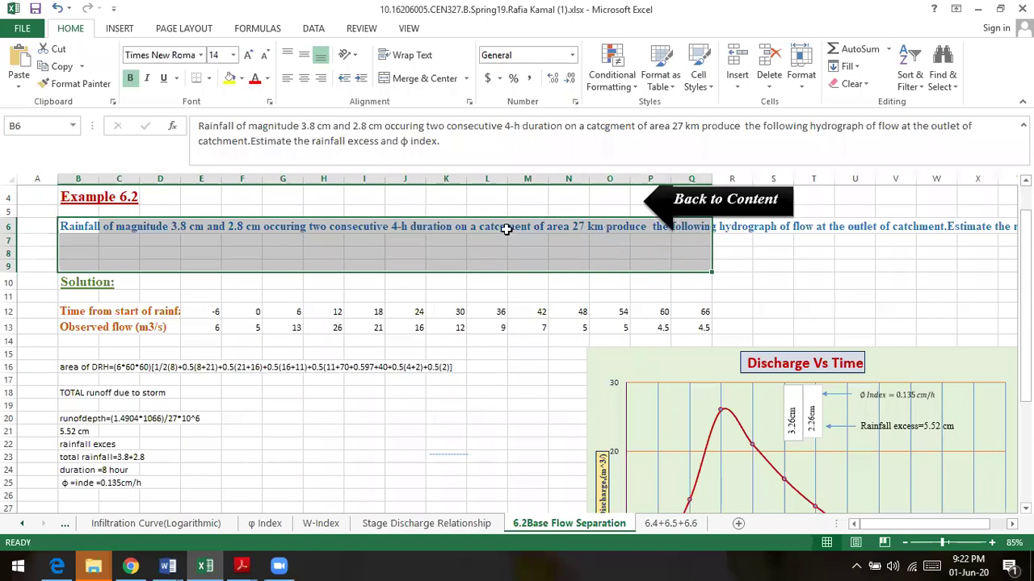
click(413, 84)
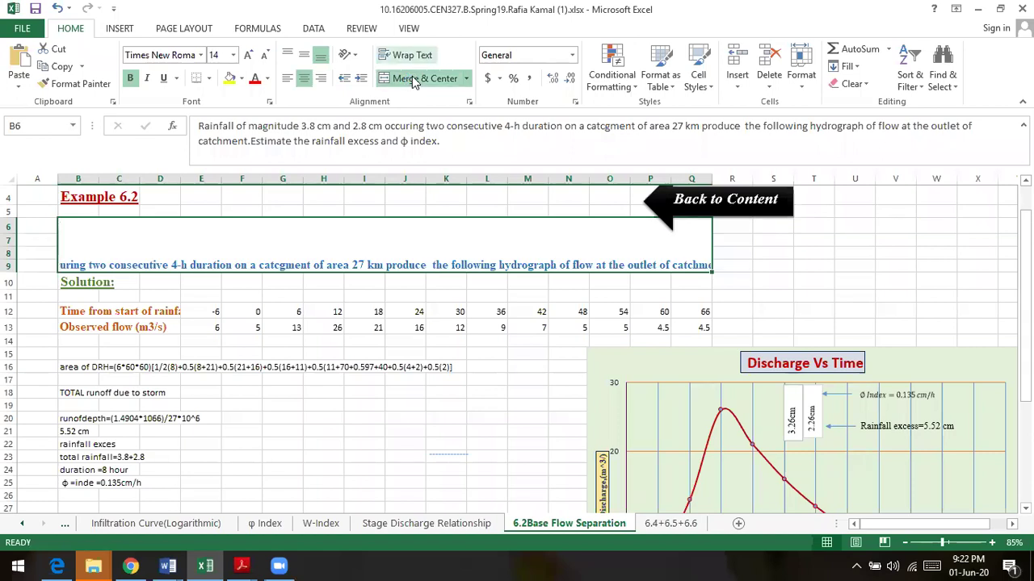
click(408, 57)
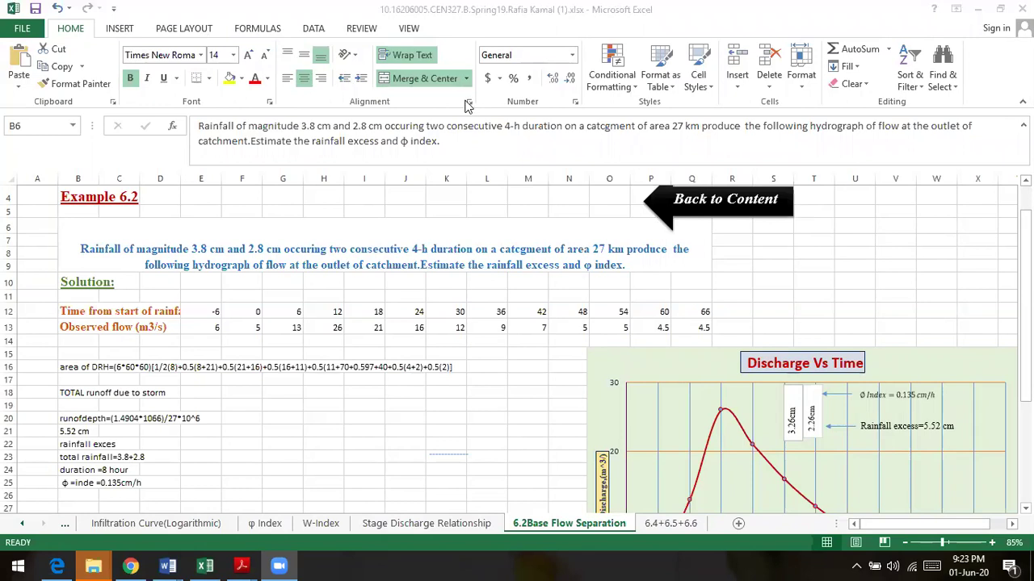
Step: Align the problem statement in the merged cell B6:Q9 vertically to the middle and horizontally to the left
click(291, 57)
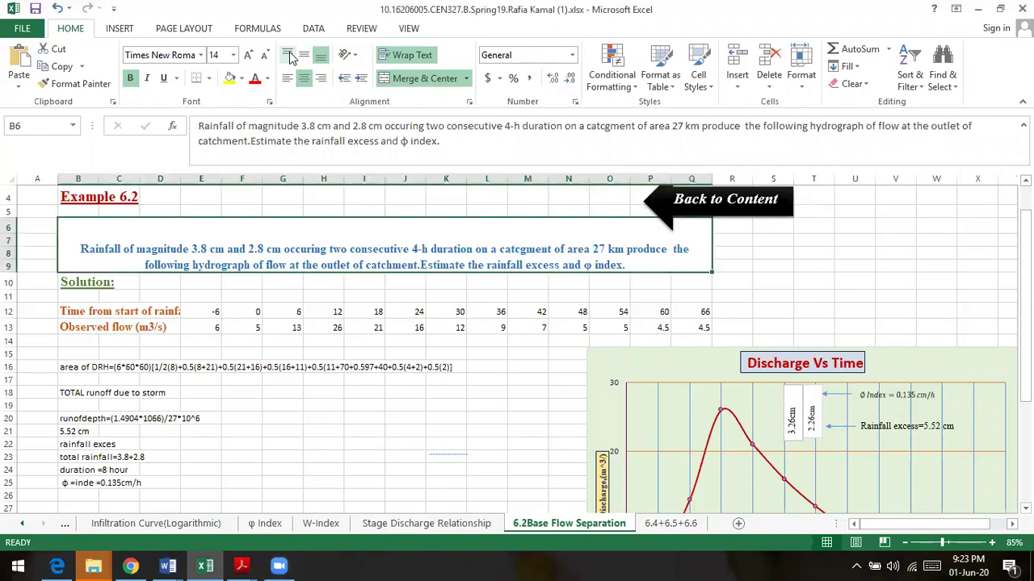
click(288, 54)
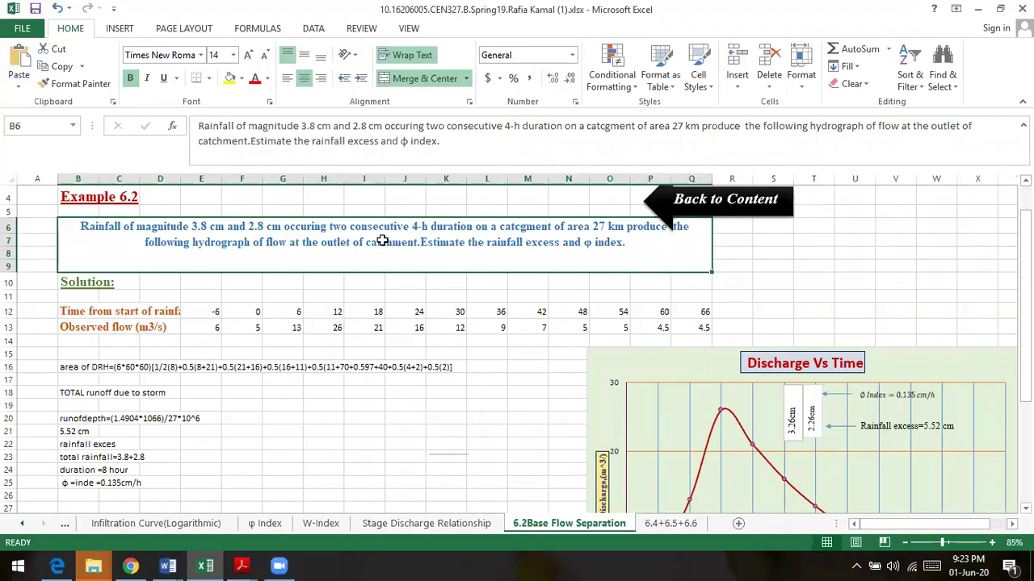
click(306, 61)
click(787, 279)
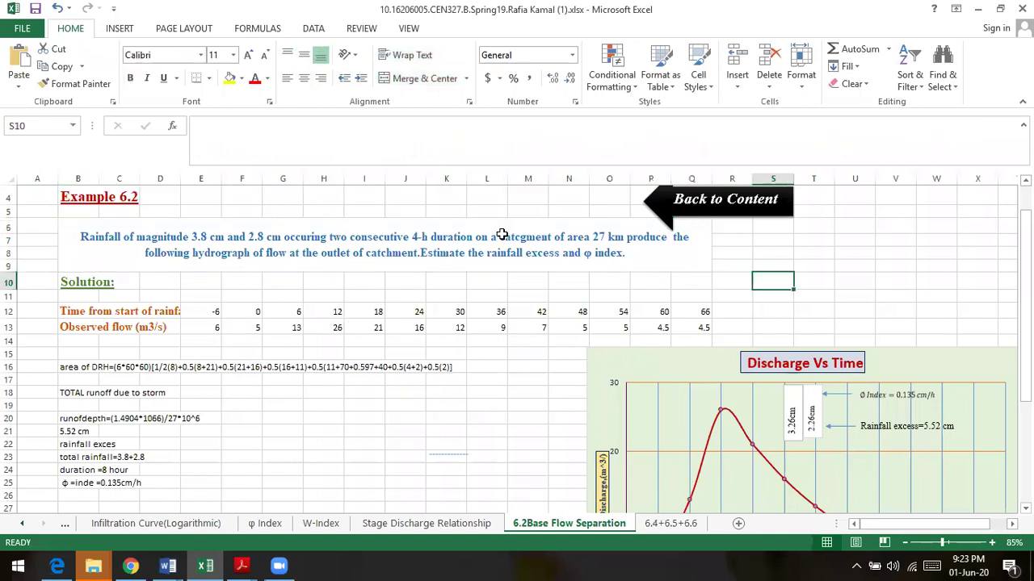
click(339, 246)
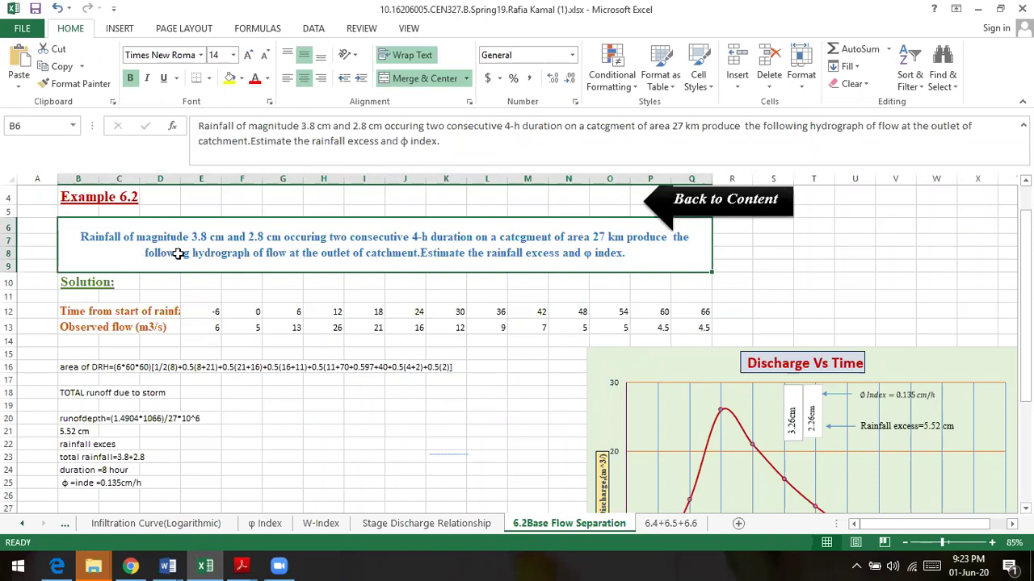
click(287, 78)
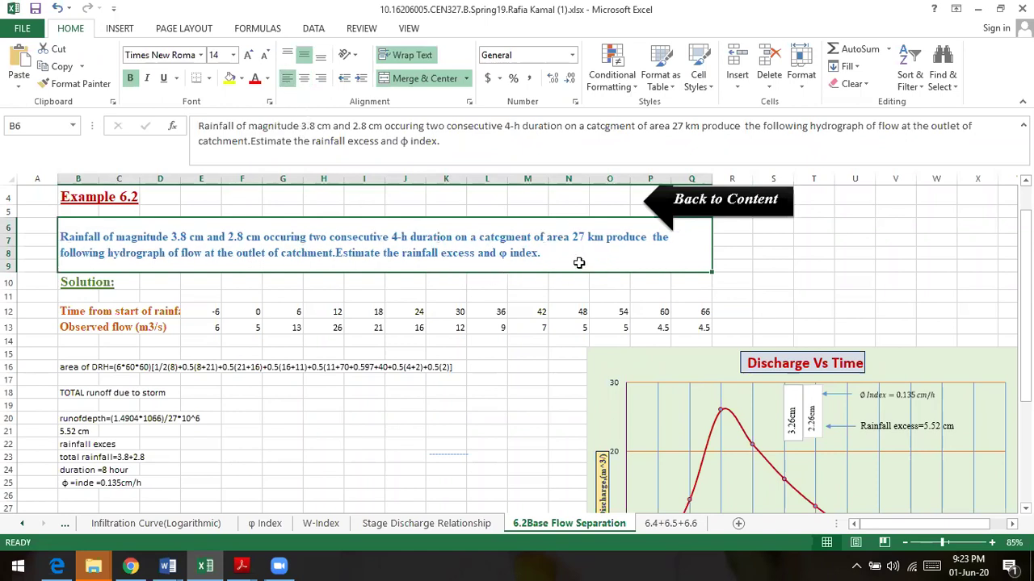
click(852, 265)
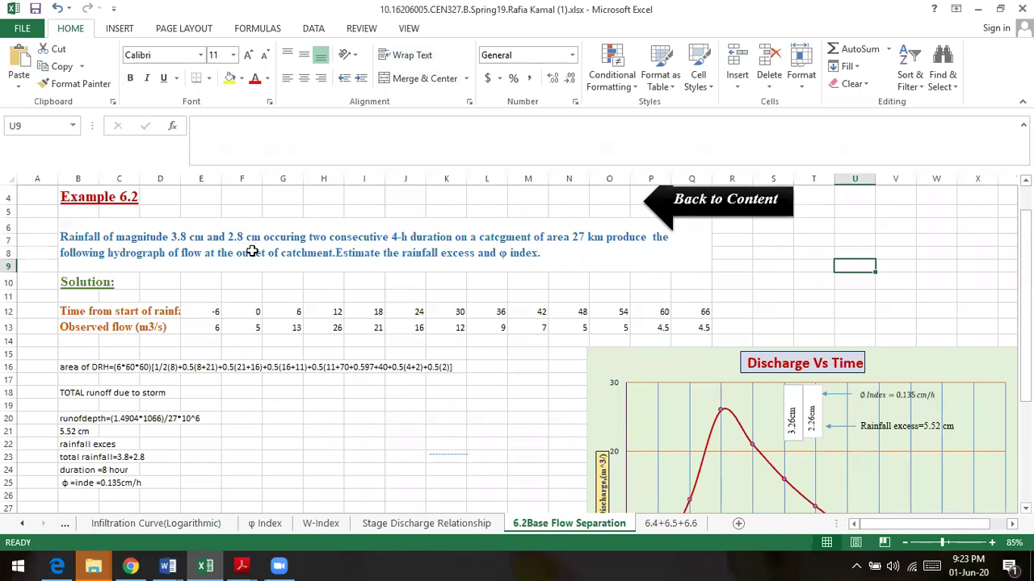
Step: Add a superscript 2 after "27 km" in the problem statement so the catchment area is in square kilometres
click(580, 236)
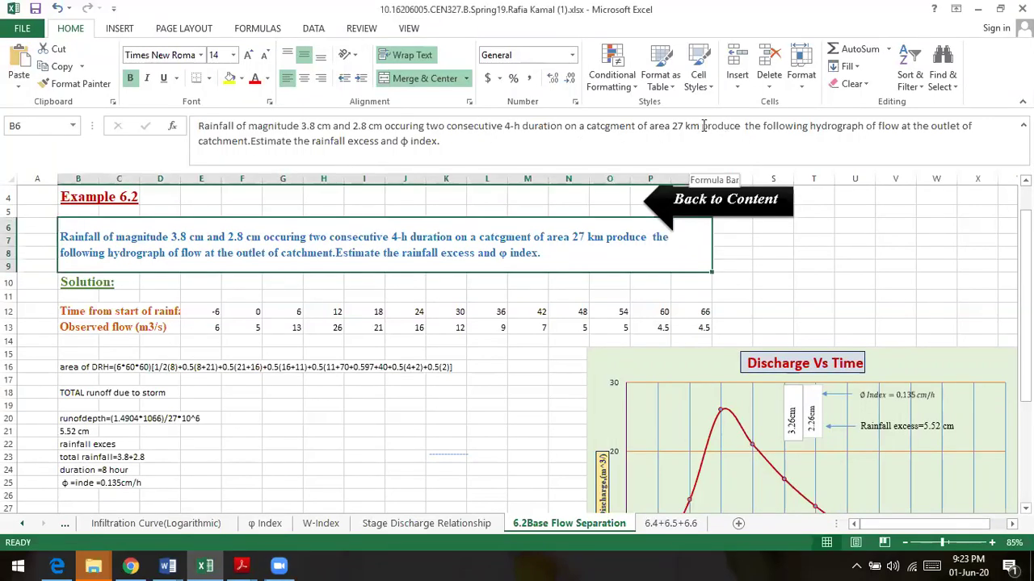
click(700, 126)
double_click(700, 128)
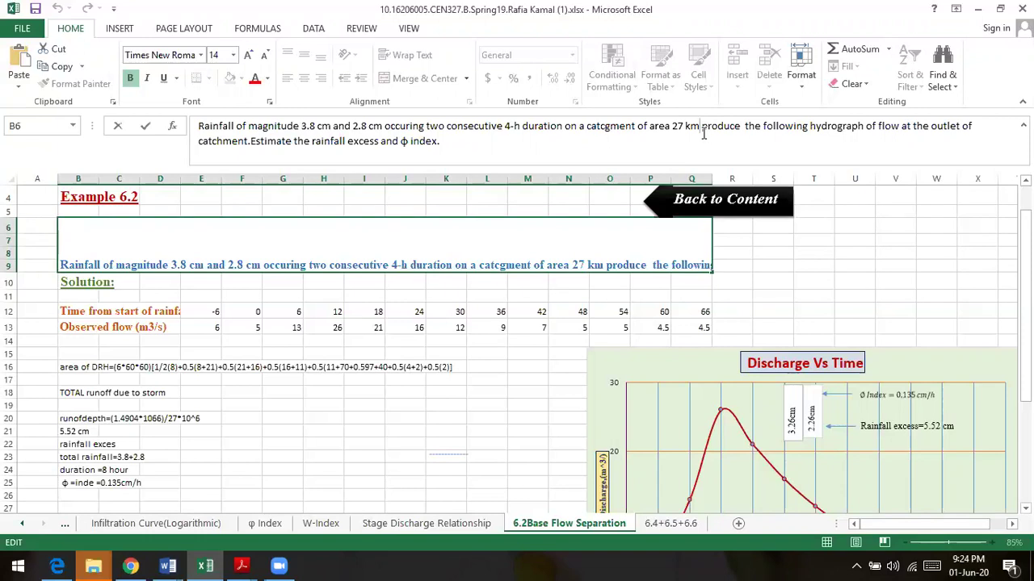
text(2)
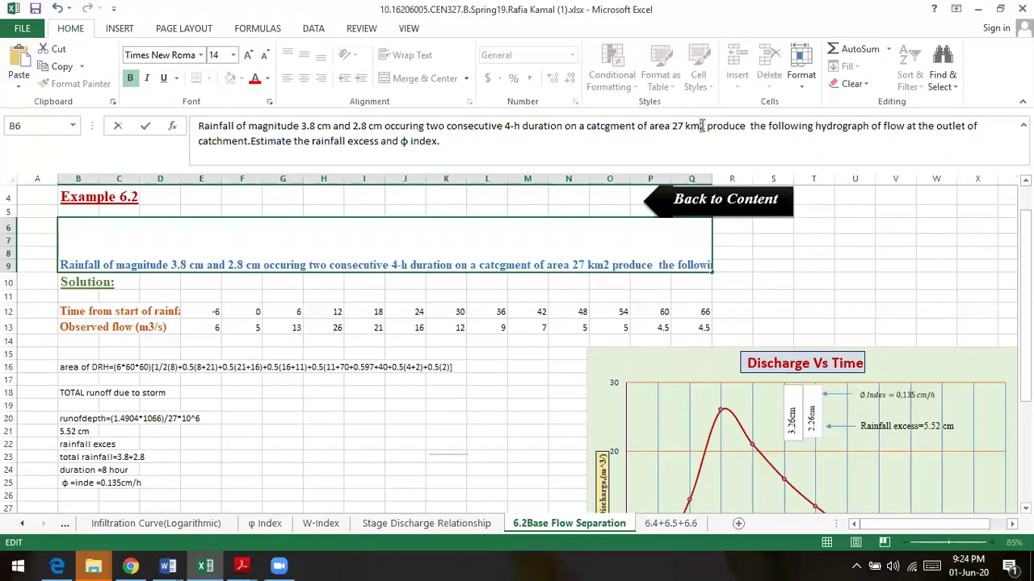
right_click(701, 126)
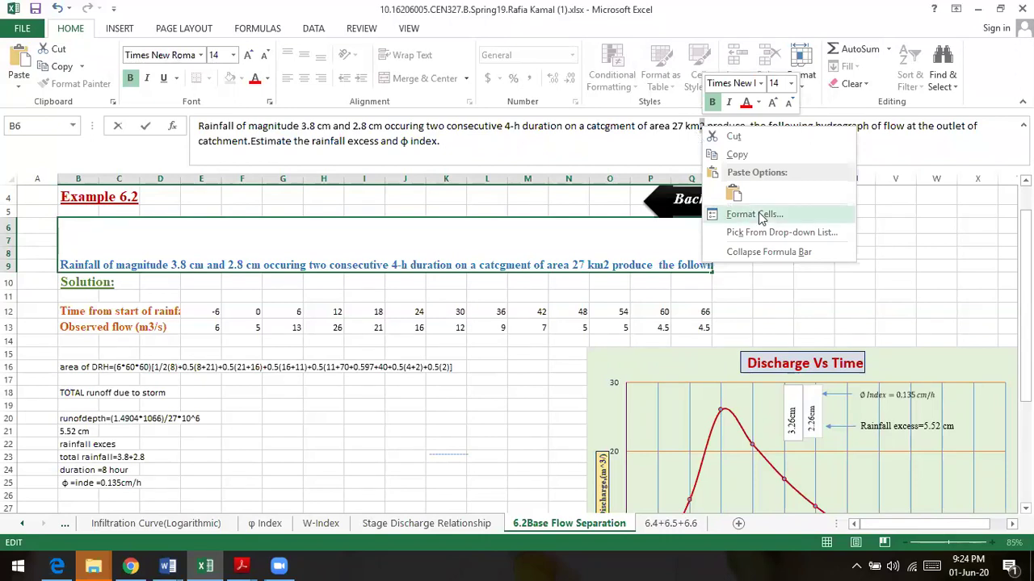
key(Escape)
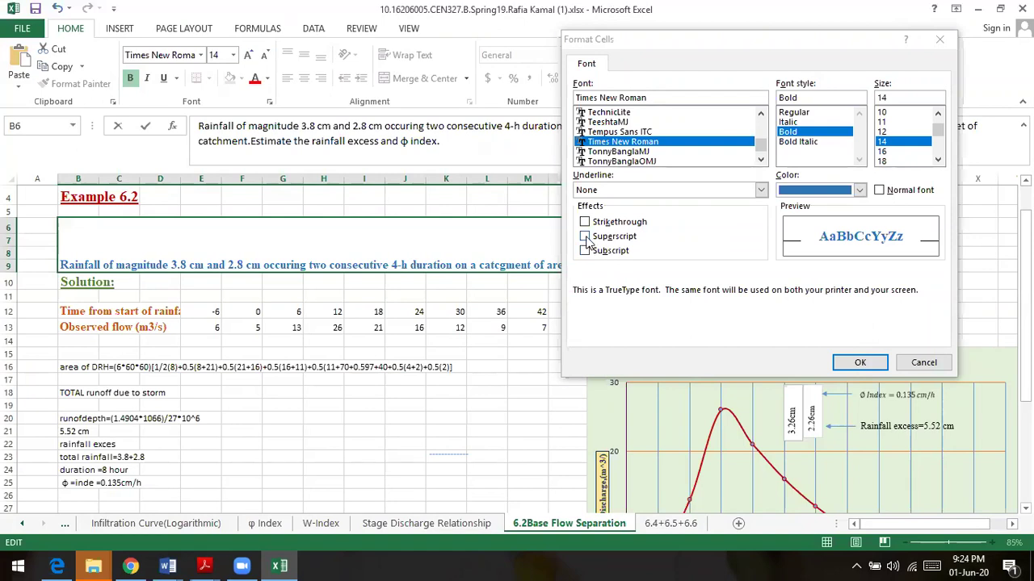
click(584, 237)
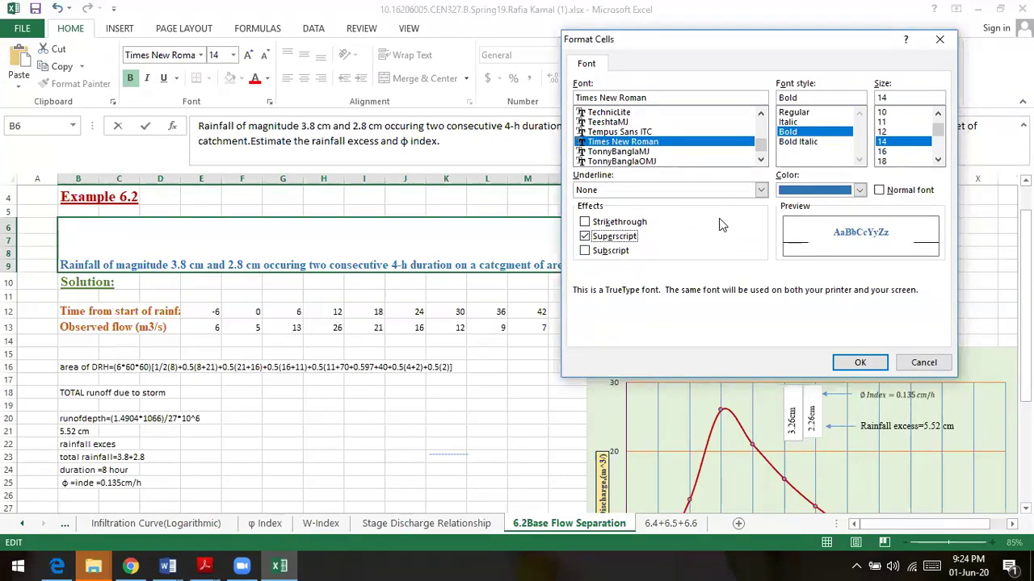
click(858, 363)
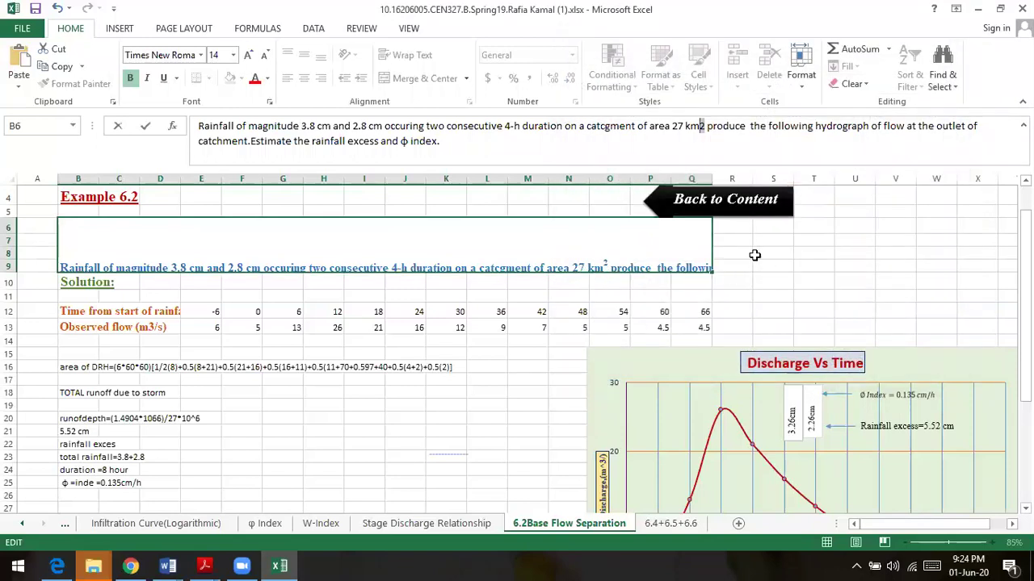
key(ctrl+Return)
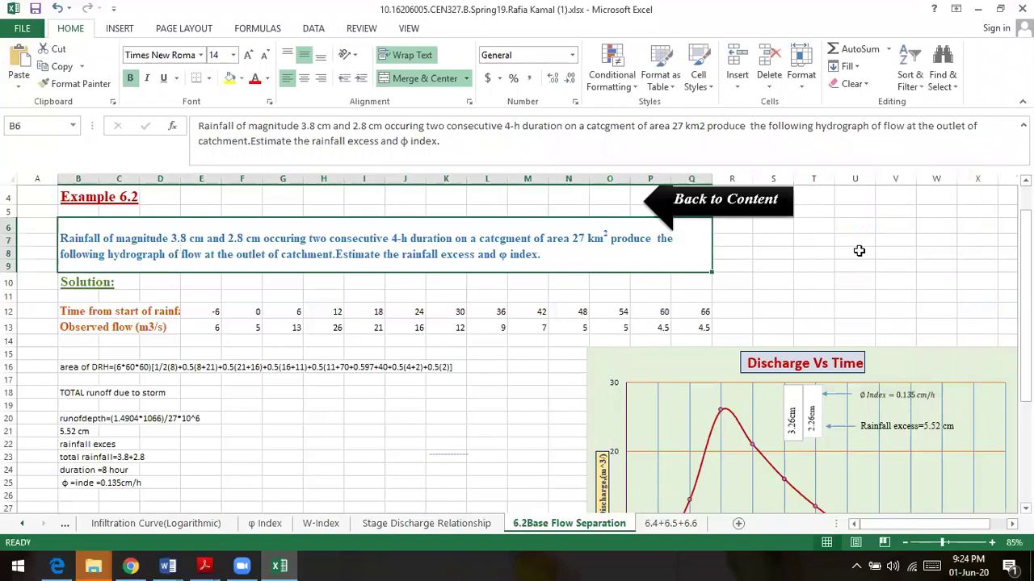
click(852, 253)
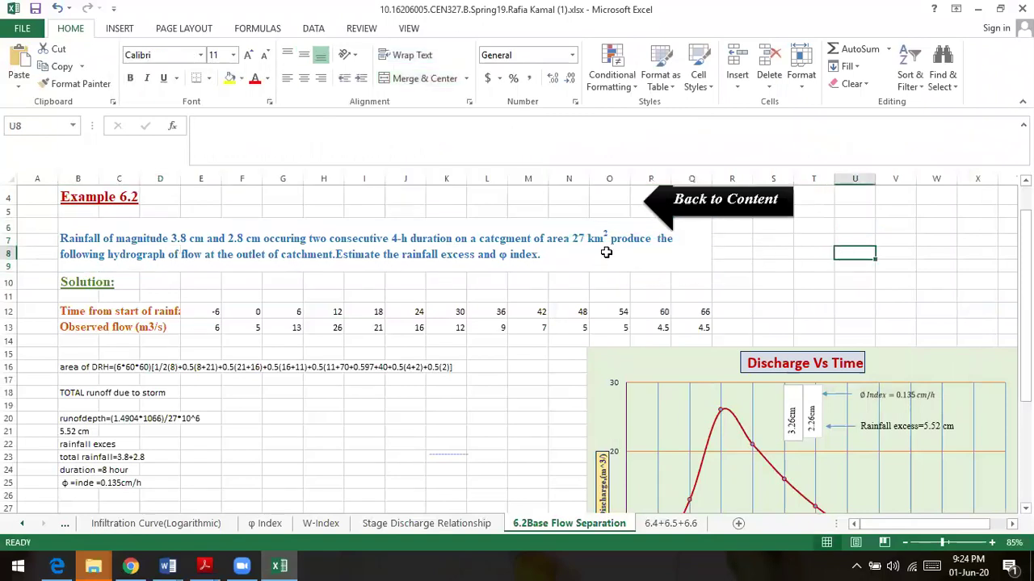
click(804, 255)
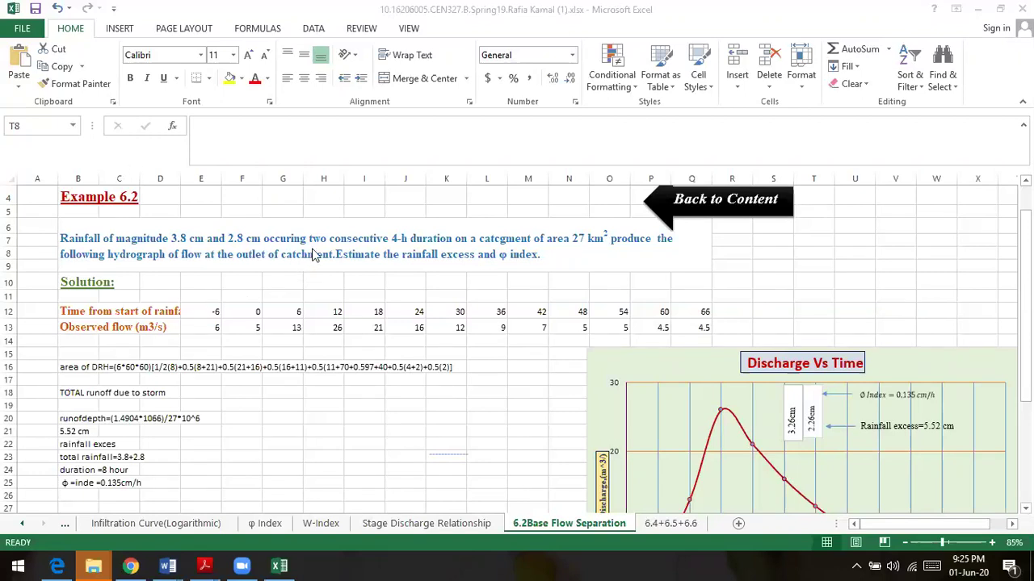
click(388, 260)
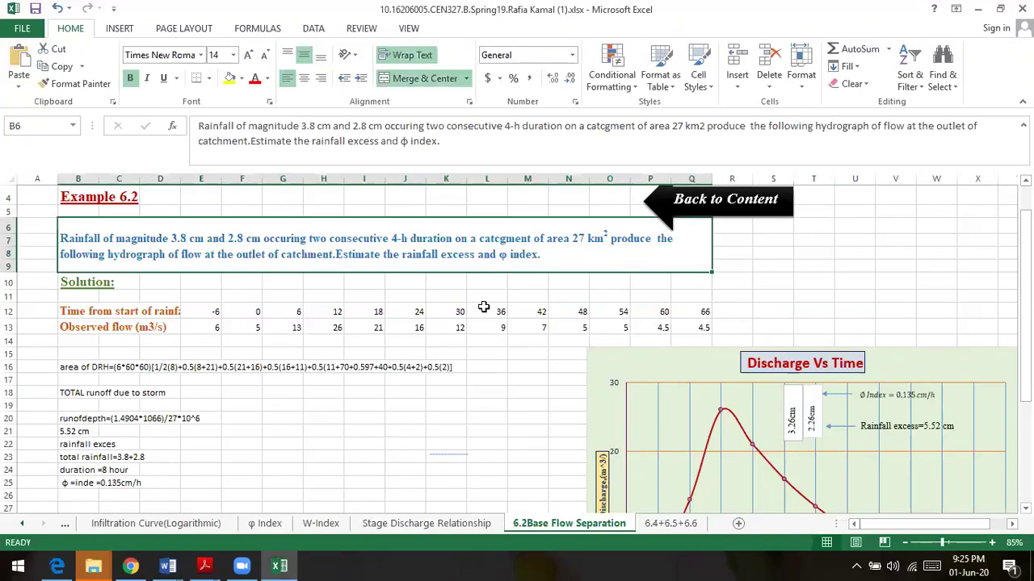
click(485, 292)
click(476, 375)
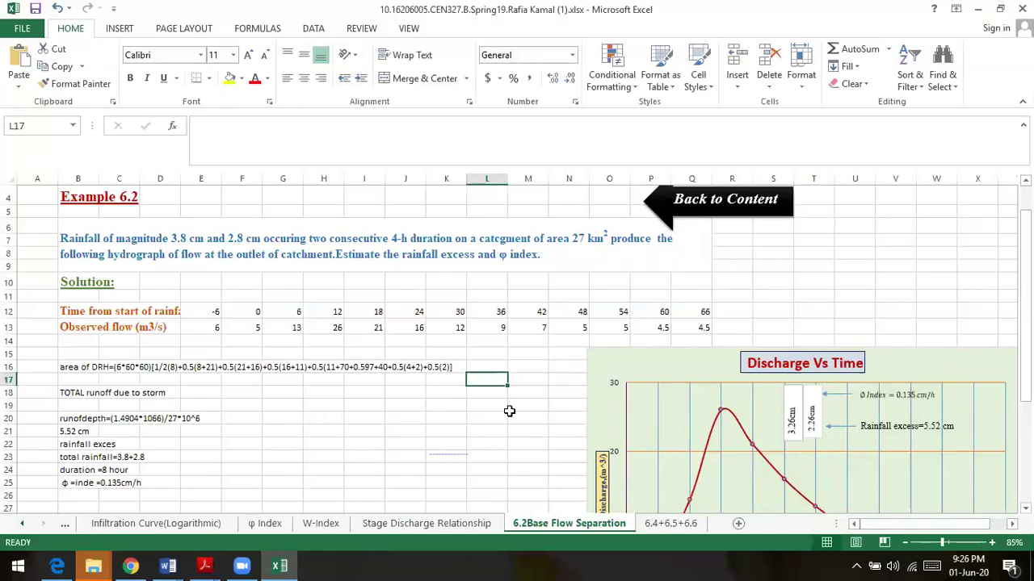
Step: Enter 5 in F14 beneath the observed flow at time 0 and label the row "Base flow" in B14
click(256, 341)
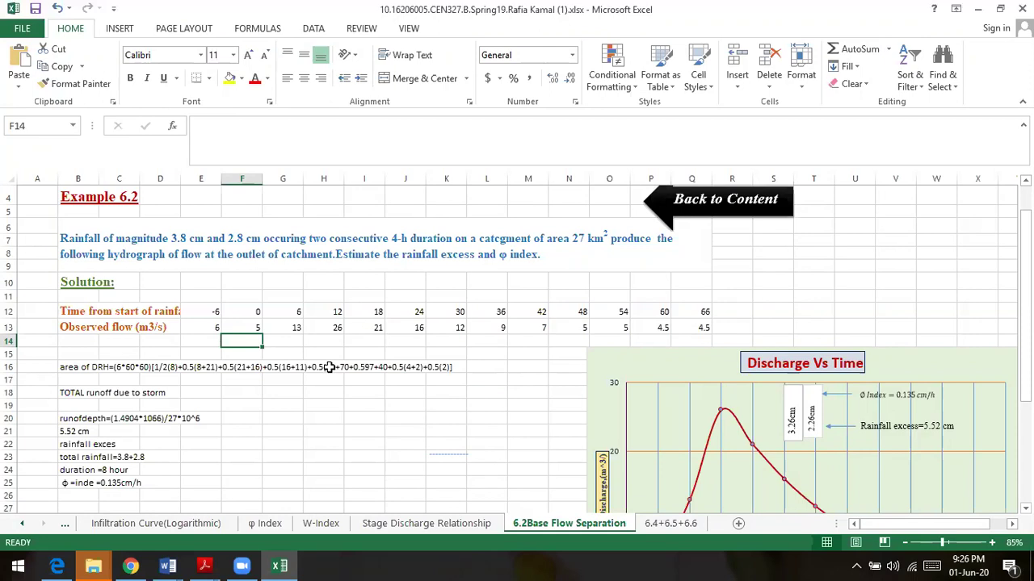
text(5)
key(Return)
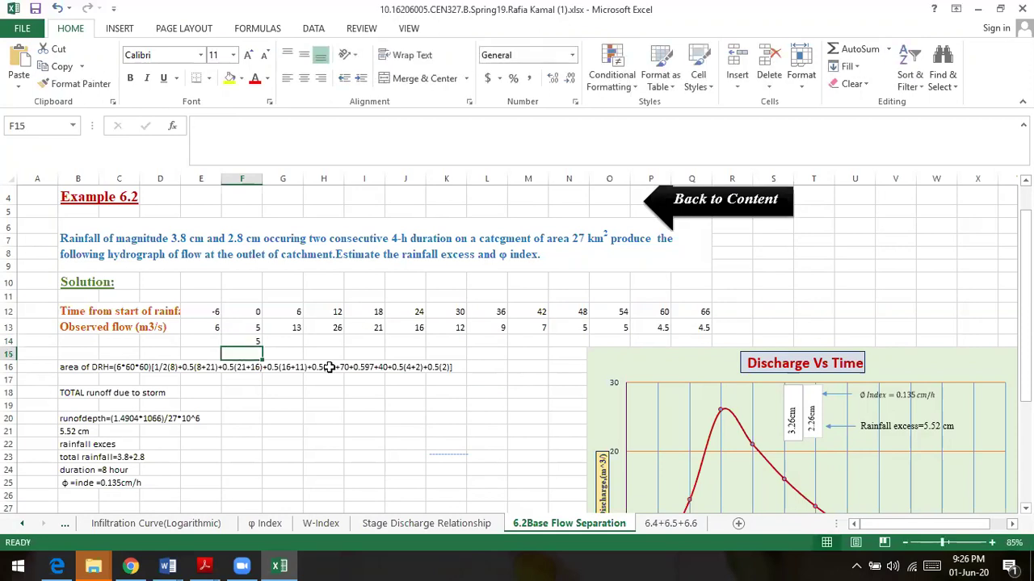
click(69, 342)
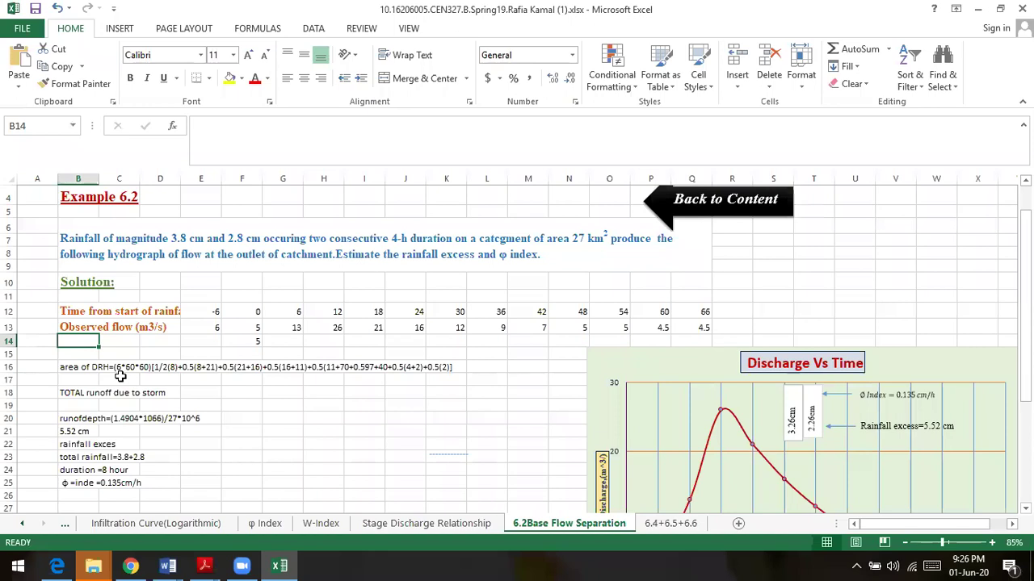
text(Base)
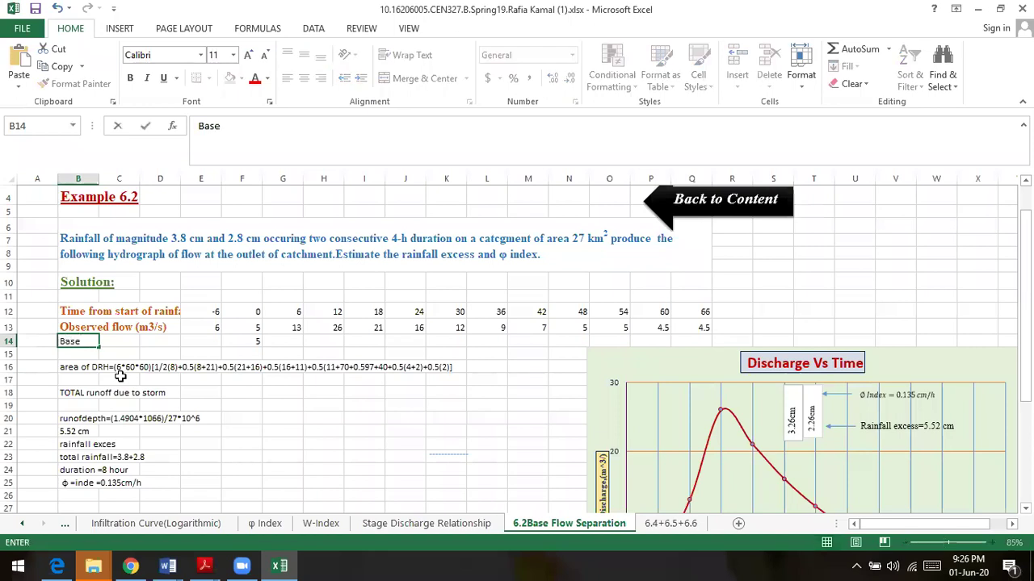
text( flow)
key(Return)
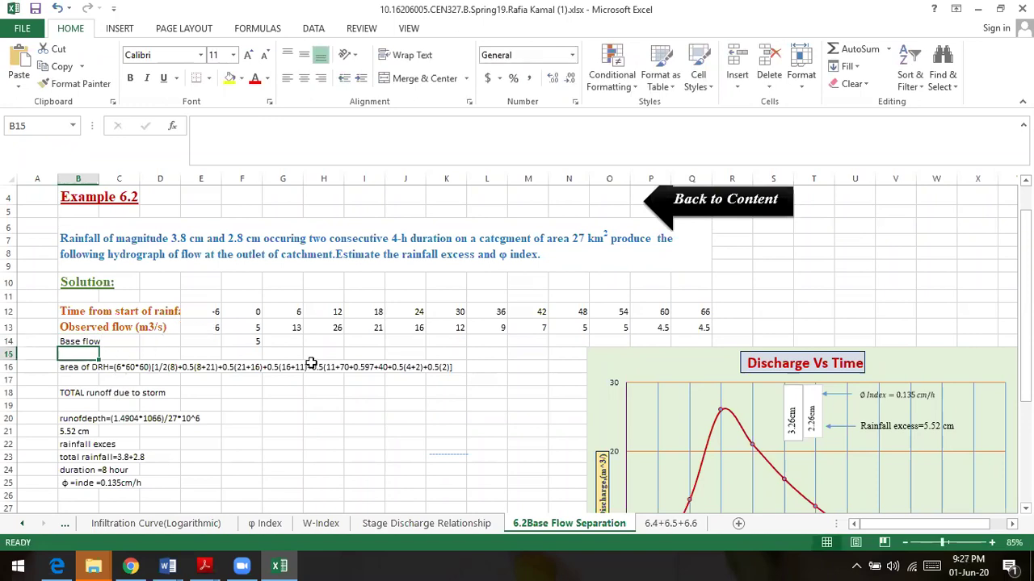
Step: Fill the base flow value 5 from F14 across to N14, covering times 0 to 48
click(242, 339)
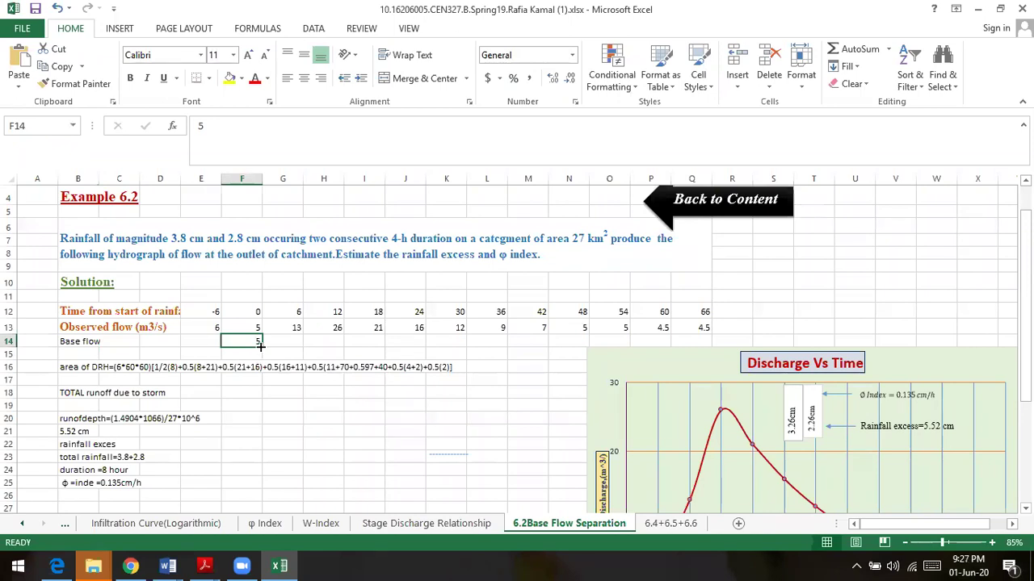
drag(260, 345, 582, 348)
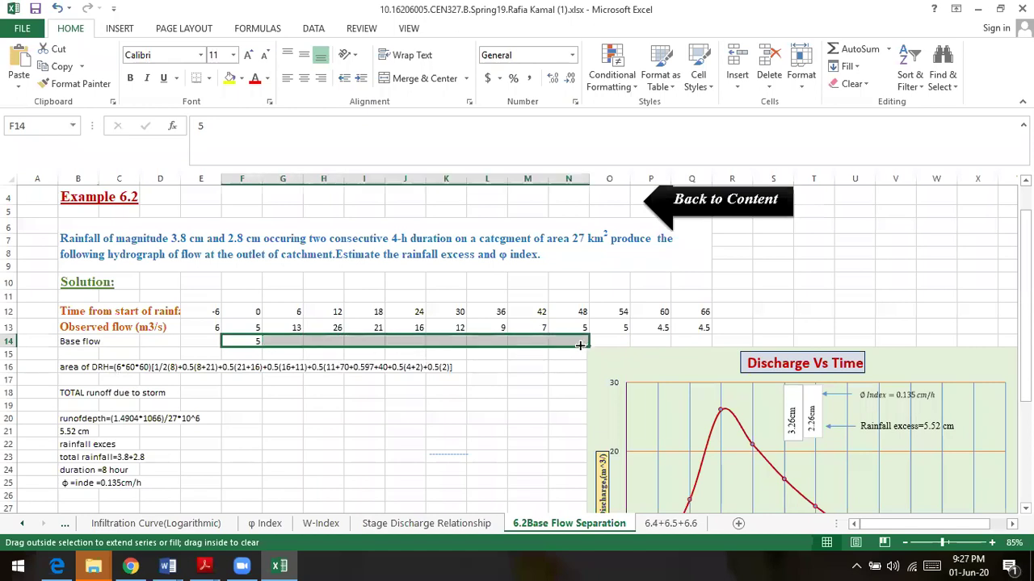
click(501, 365)
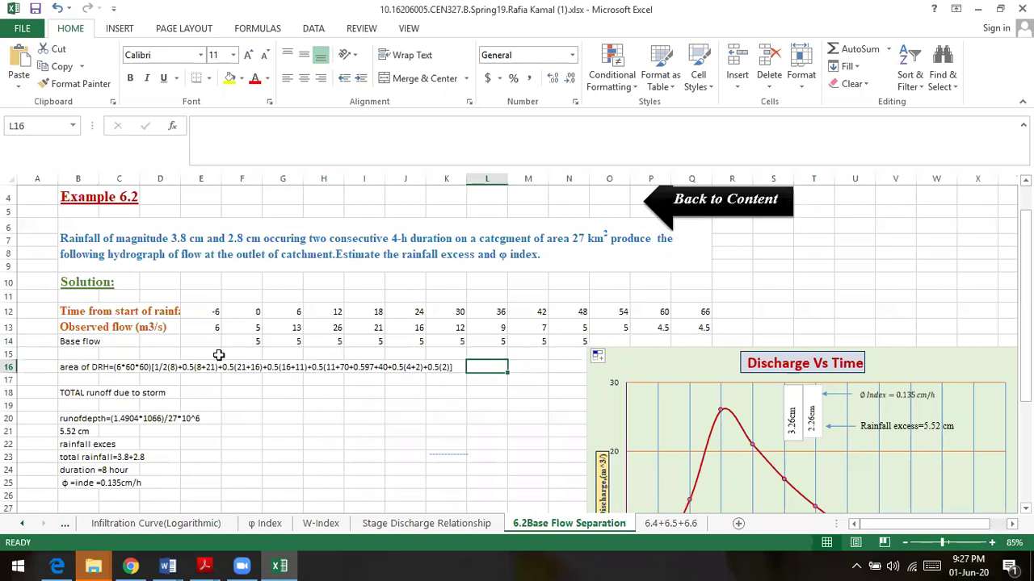
Step: Label the row beneath the base flow "Direct runoff" in B15
click(79, 353)
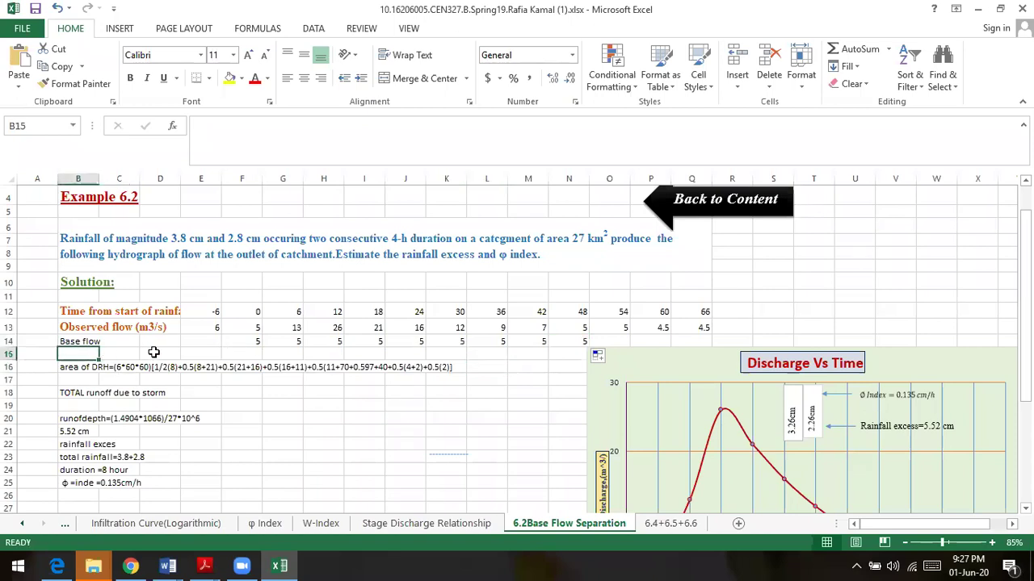
text(D)
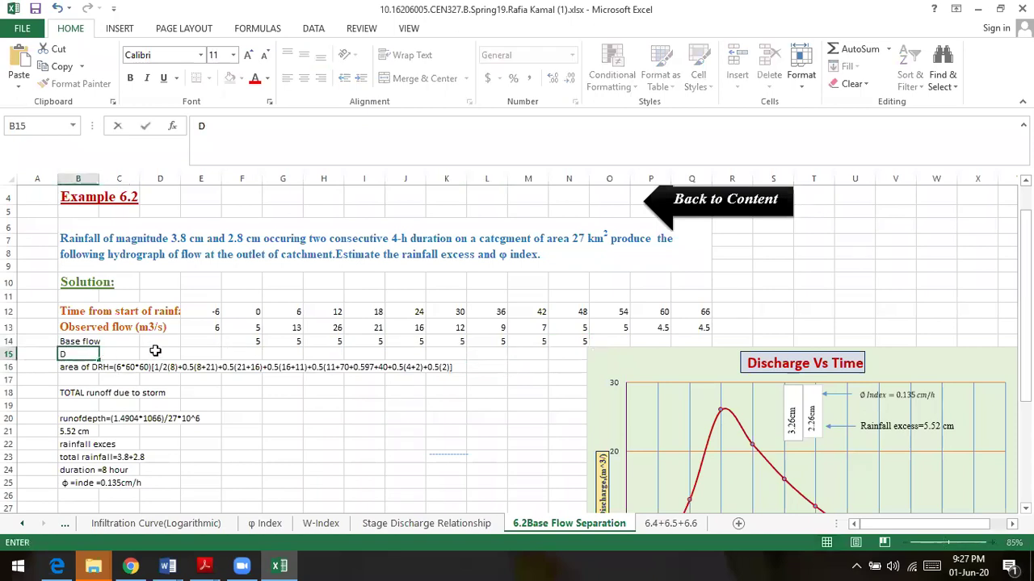
text(irect)
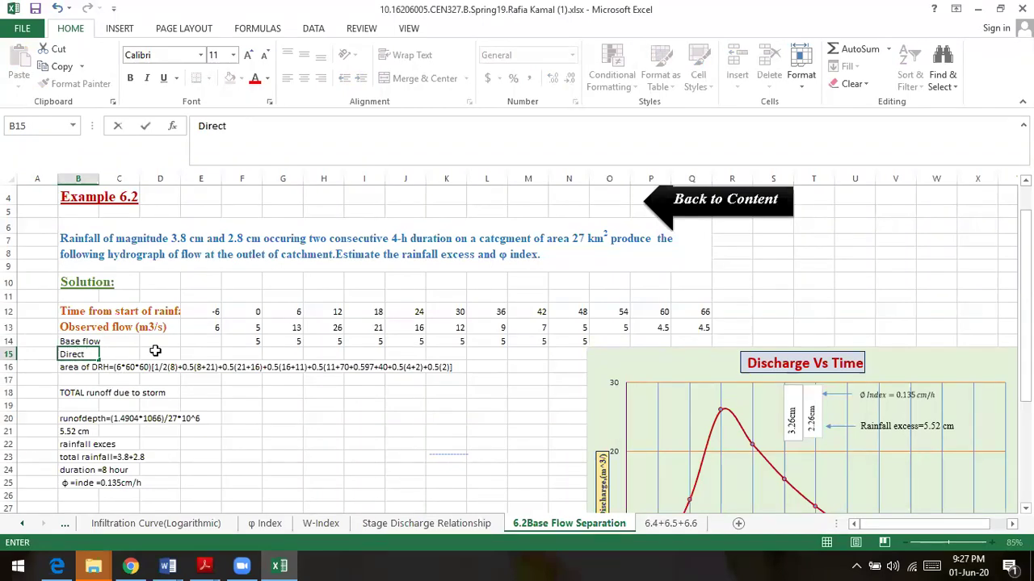
text( runoff)
key(Return)
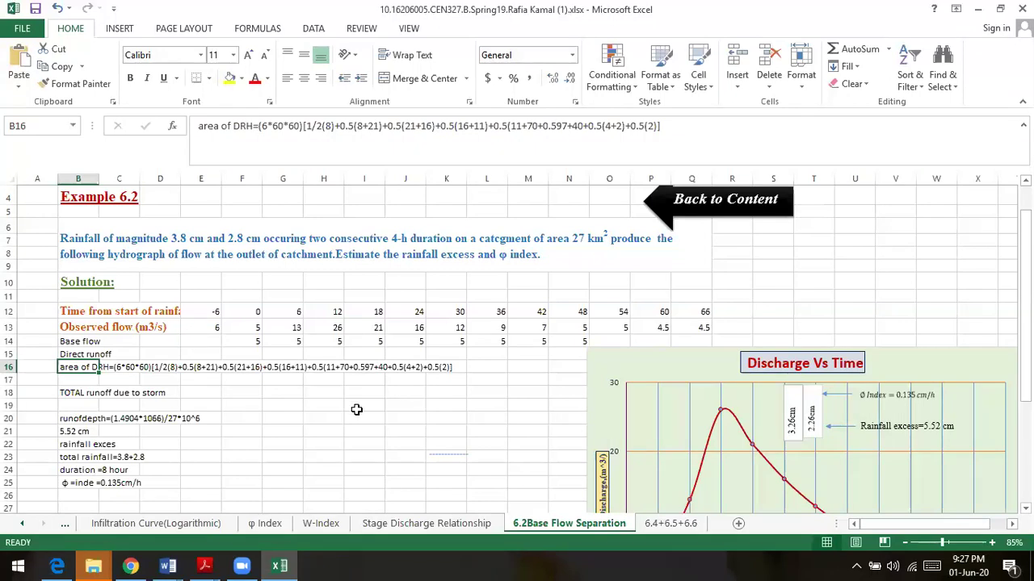
Step: Calculate direct runoff in F15 with =F13-F14 and fill the formula across to N15
click(250, 351)
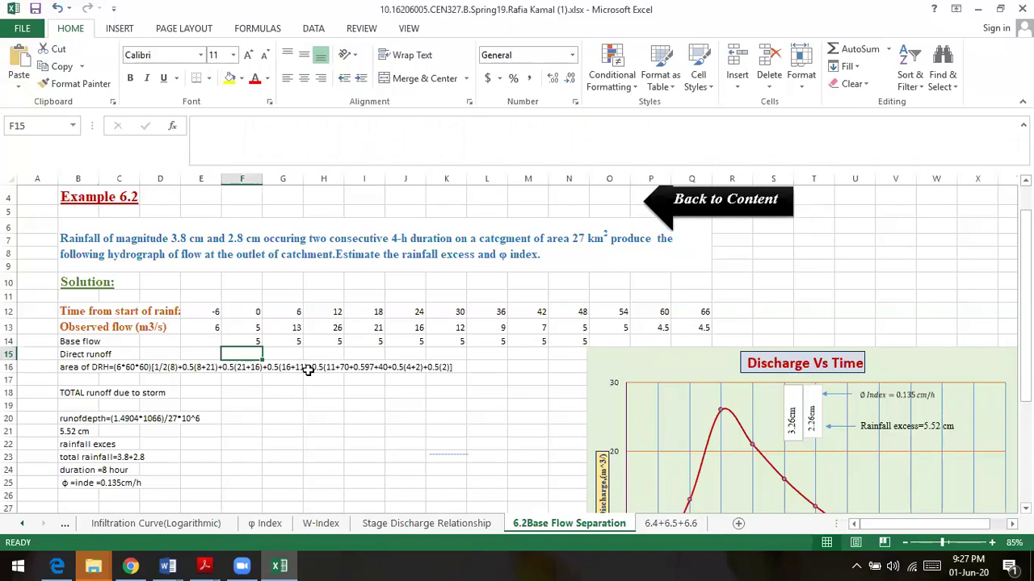
text(=)
click(260, 327)
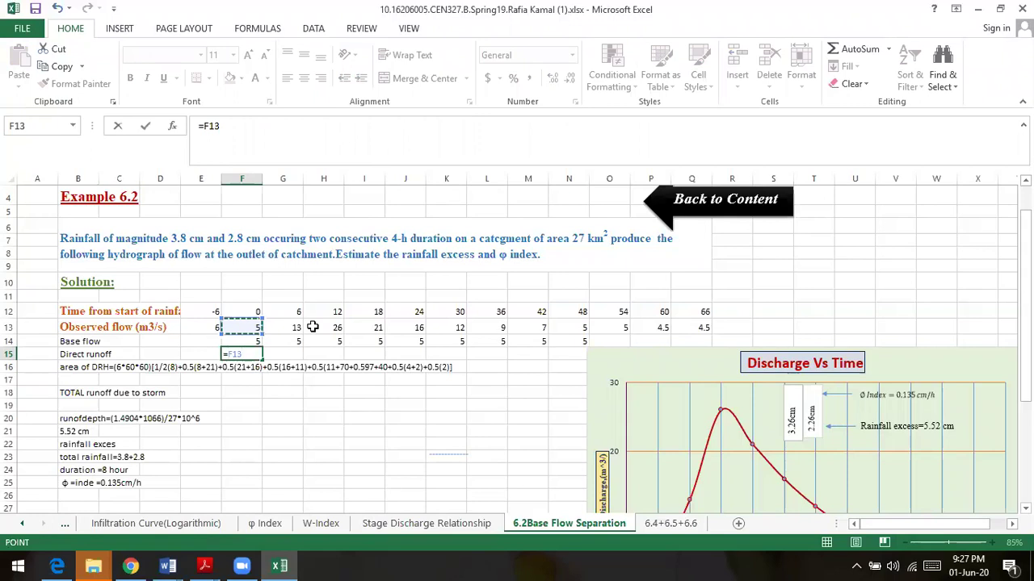
text(-)
click(244, 340)
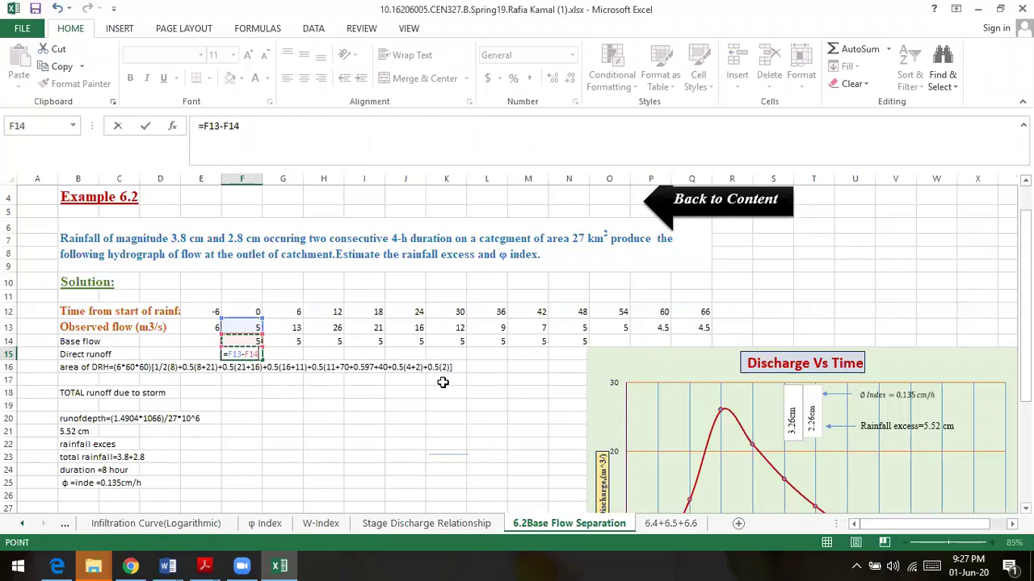
key(Return)
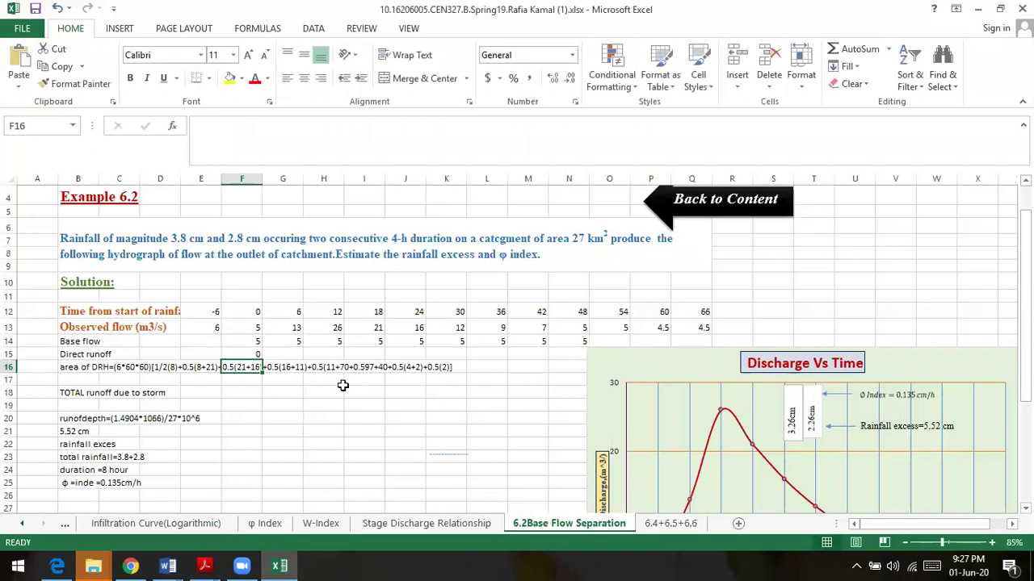
click(260, 354)
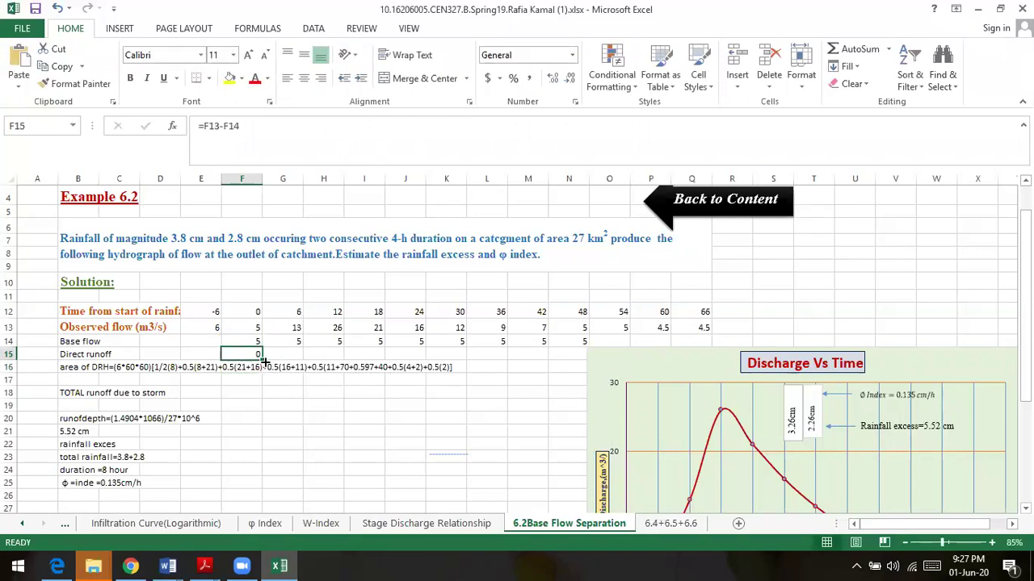
drag(262, 362, 582, 364)
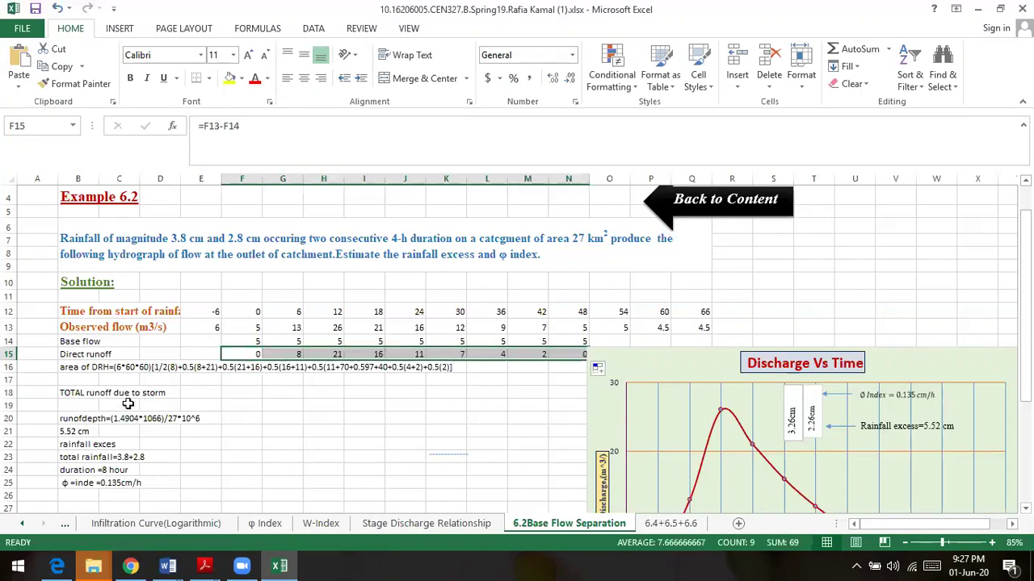
Step: Insert a blank row at row 16, between the direct runoff row and the area of DRH line
click(20, 368)
right_click(21, 368)
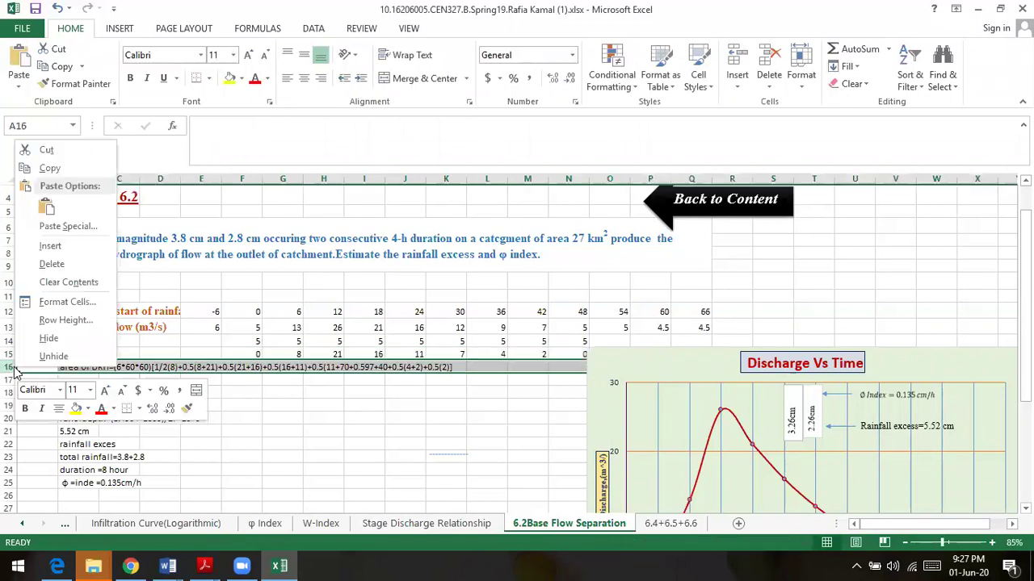
key(Escape)
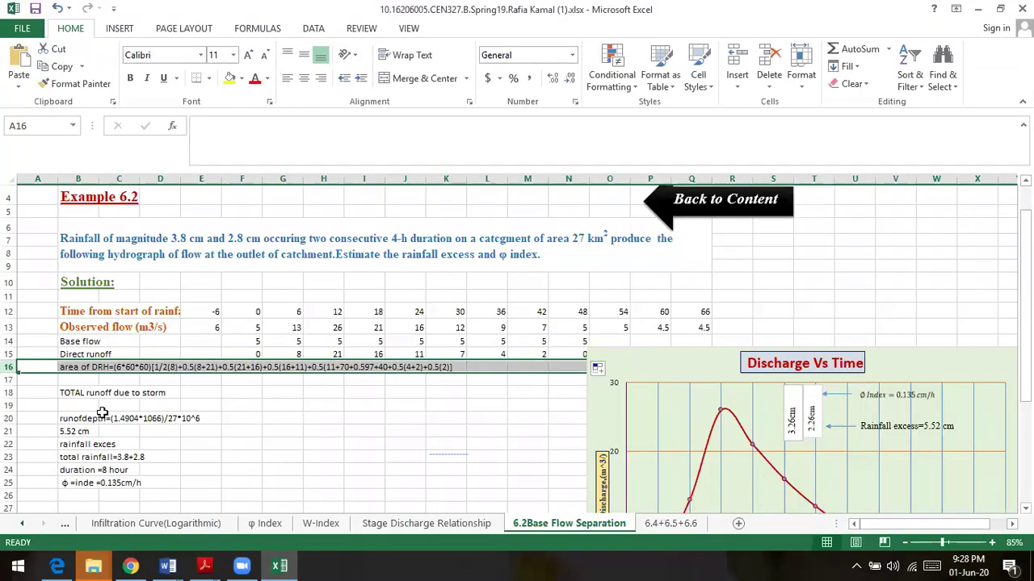
click(10, 370)
right_click(10, 370)
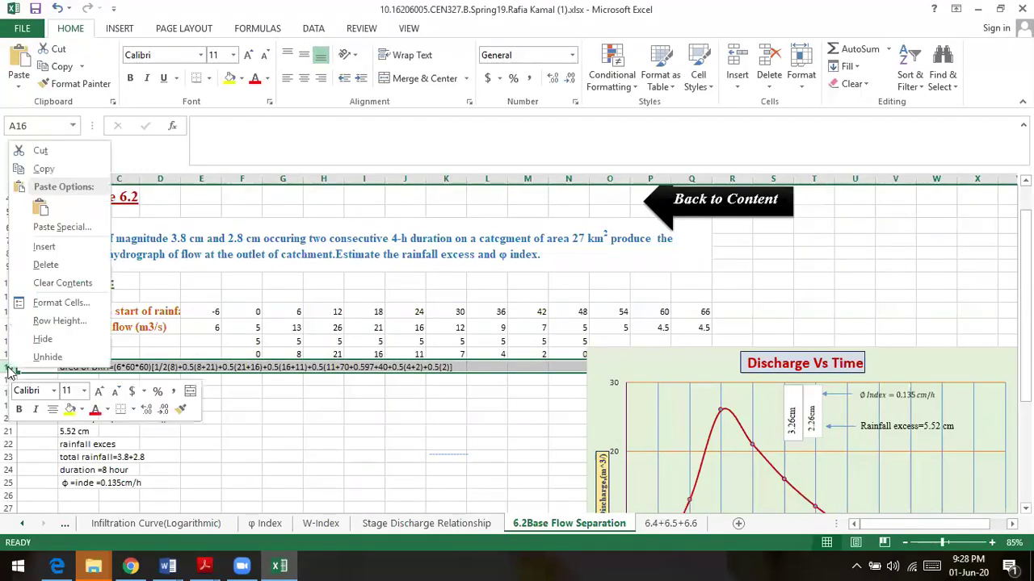
click(64, 246)
click(310, 443)
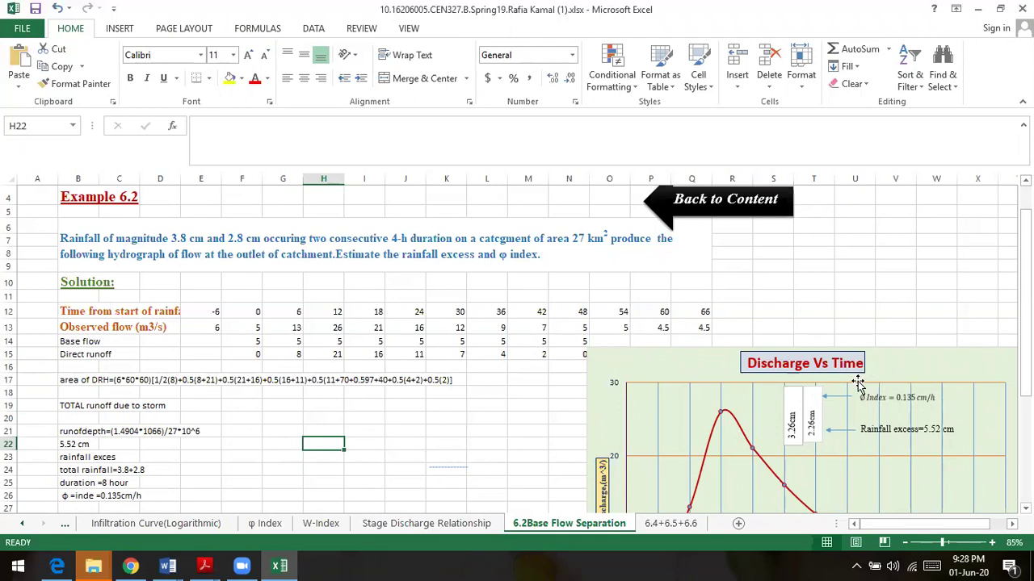
Step: Move the Discharge Vs Time chart down a few rows to leave more space below the hydrograph data
scroll(798, 376, down, 4)
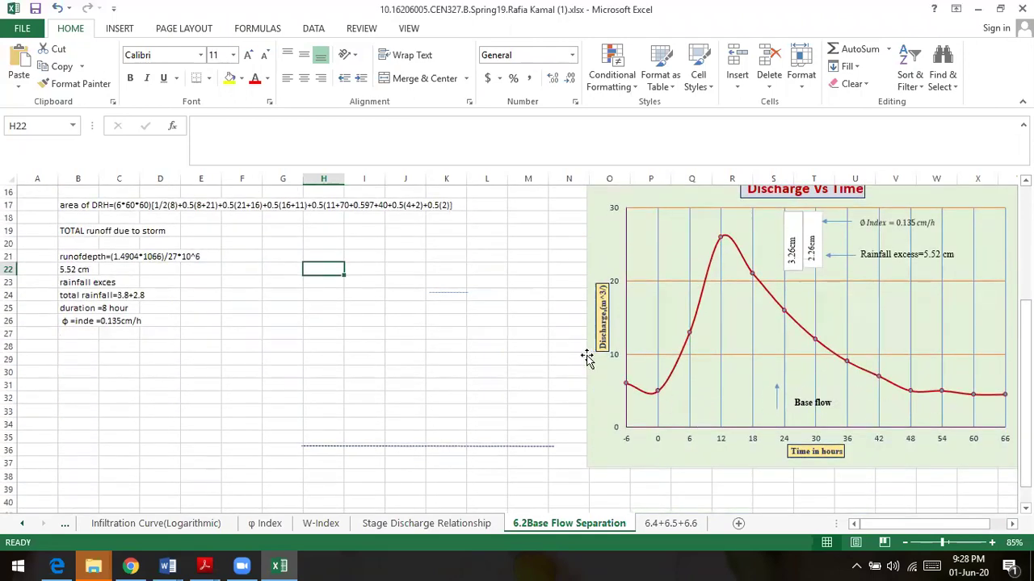
scroll(587, 359, up, 2)
drag(667, 293, 670, 340)
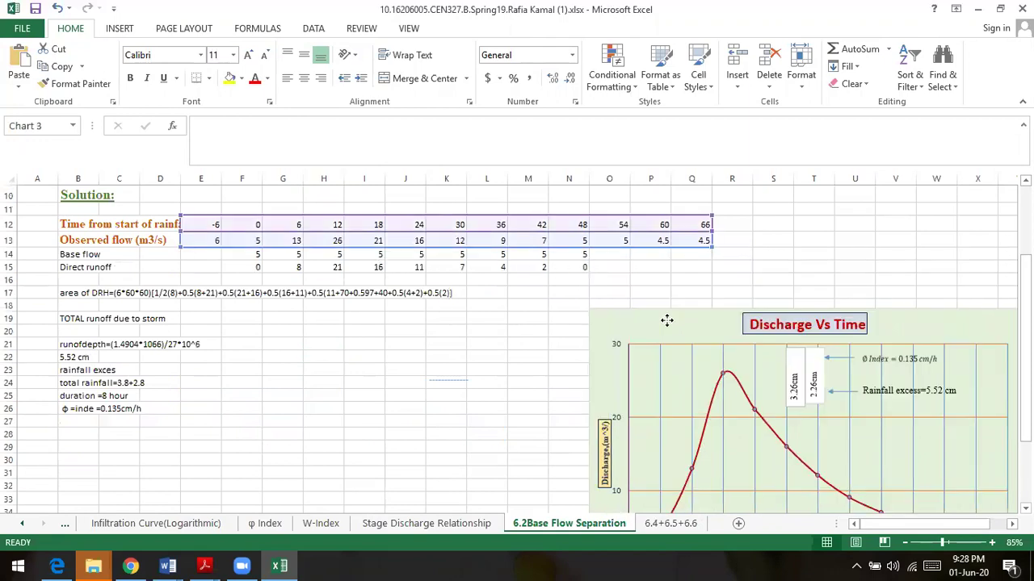
Step: Try to extend the direct runoff formula from N15 across to Q15 and undo the fill
click(618, 267)
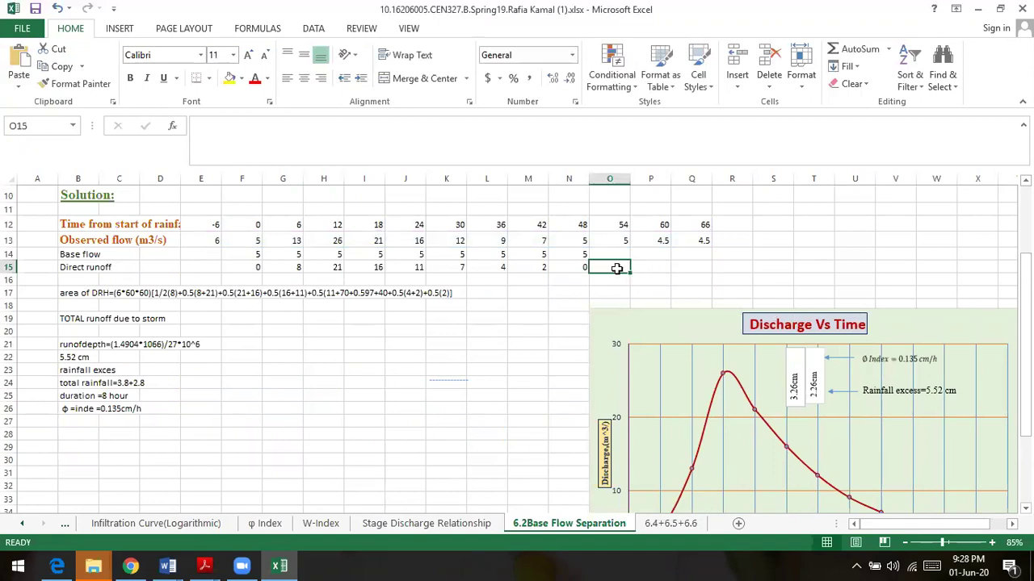
click(583, 269)
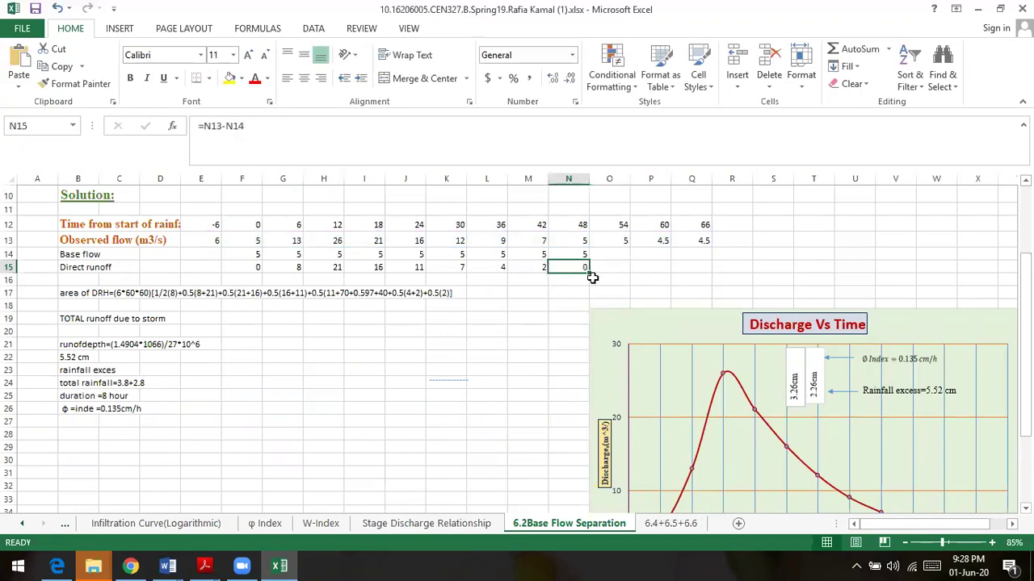
drag(590, 273, 711, 274)
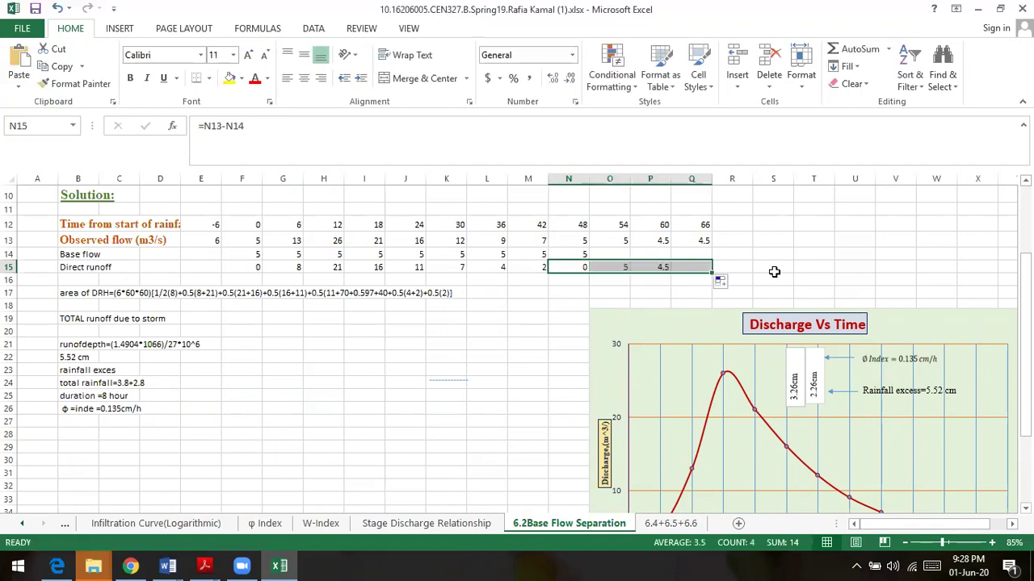
click(775, 272)
click(626, 263)
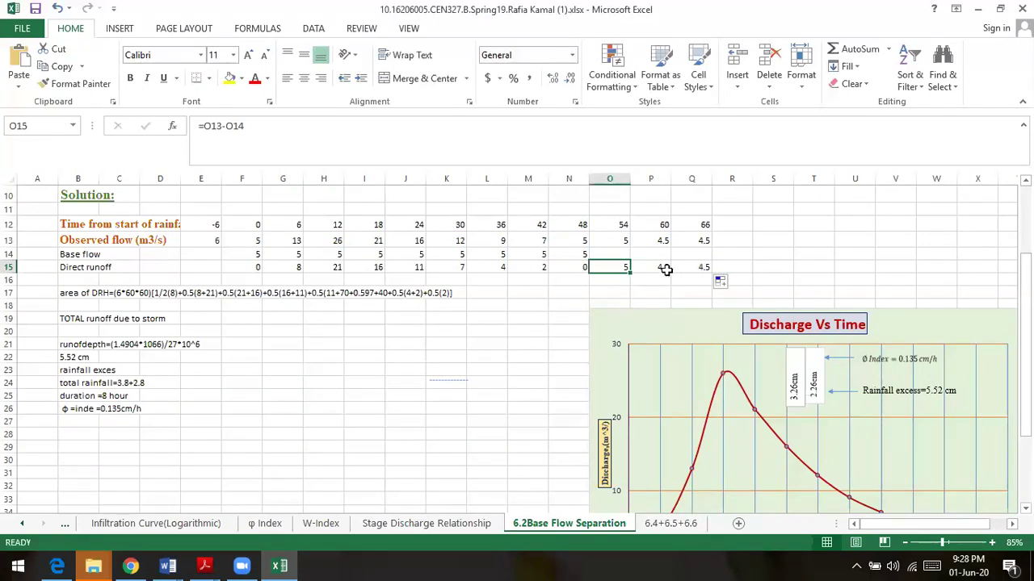
click(59, 9)
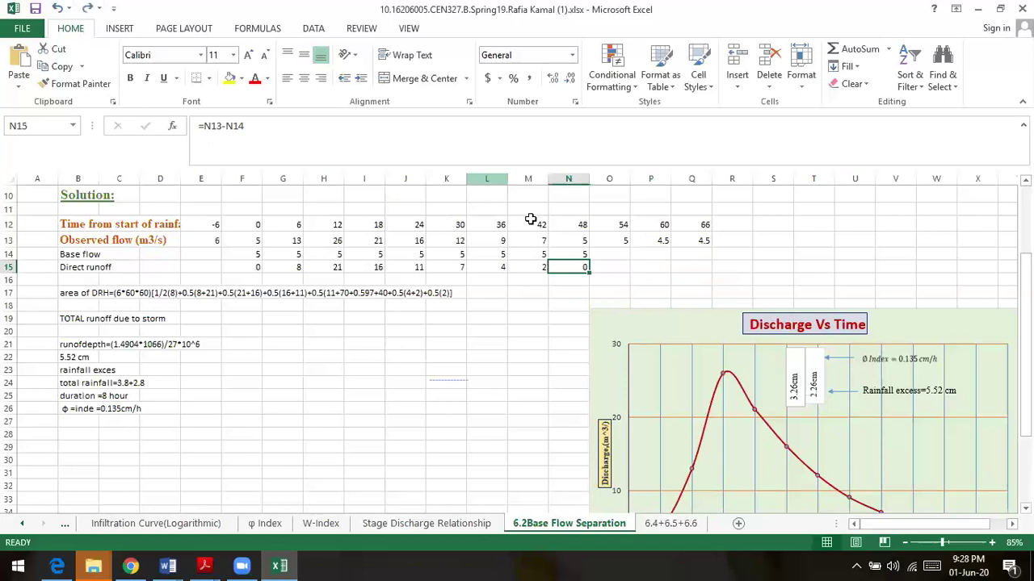
Step: Capitalize the first letter of the DRH calculation text in B17 so it begins with "Area of DRH"
click(297, 280)
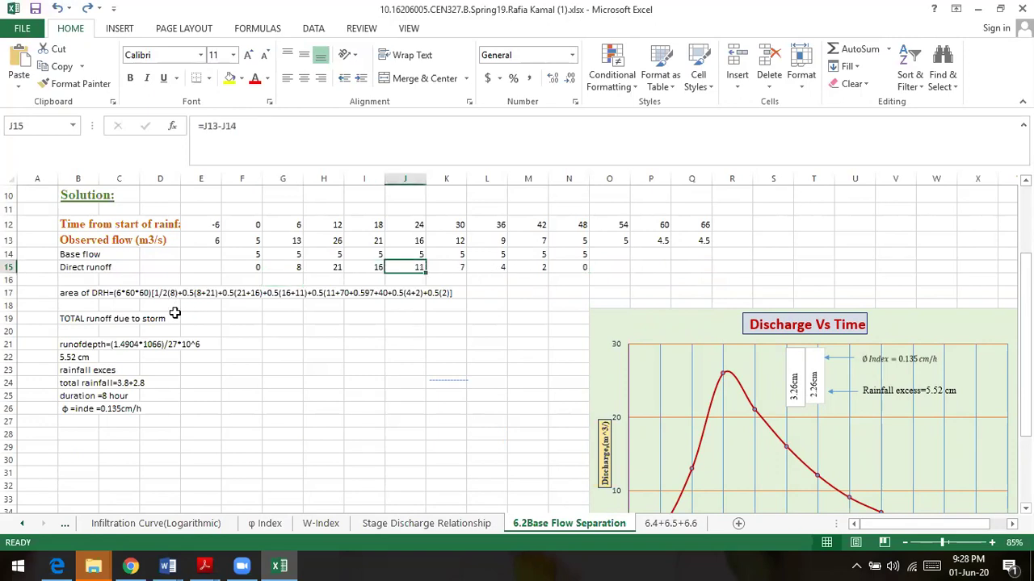
click(71, 295)
click(202, 130)
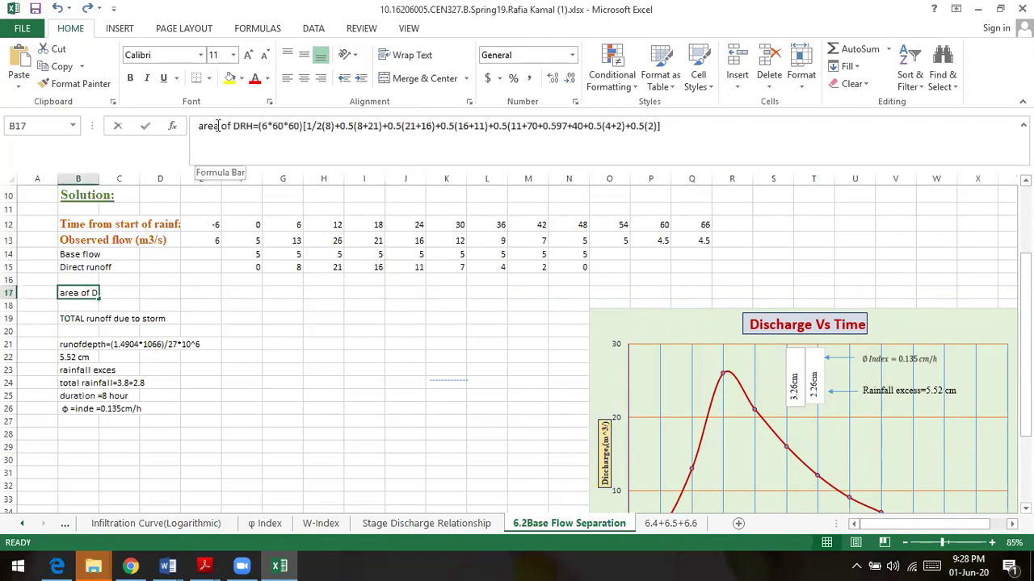
key(BackSpace)
text(A)
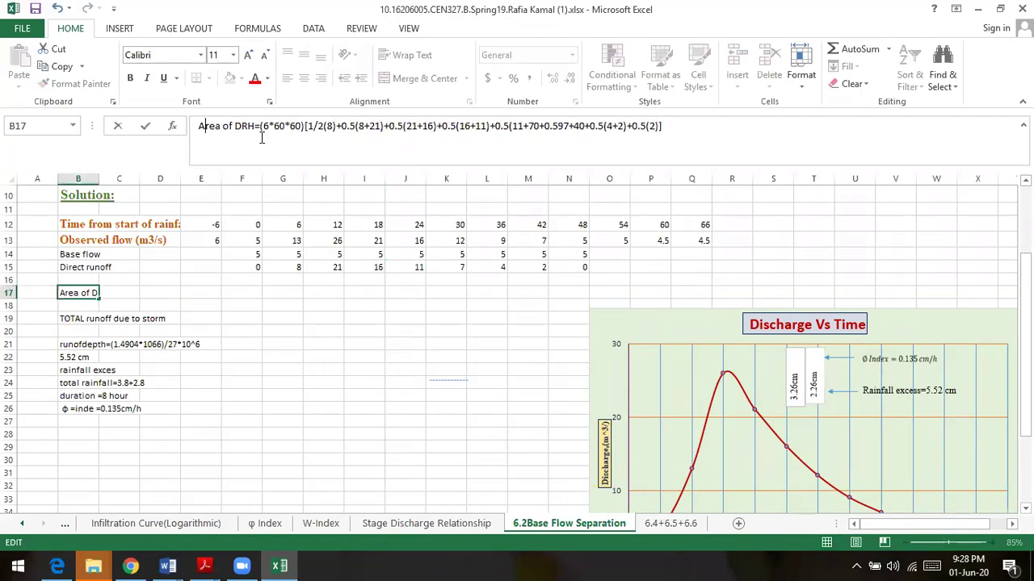
key(Return)
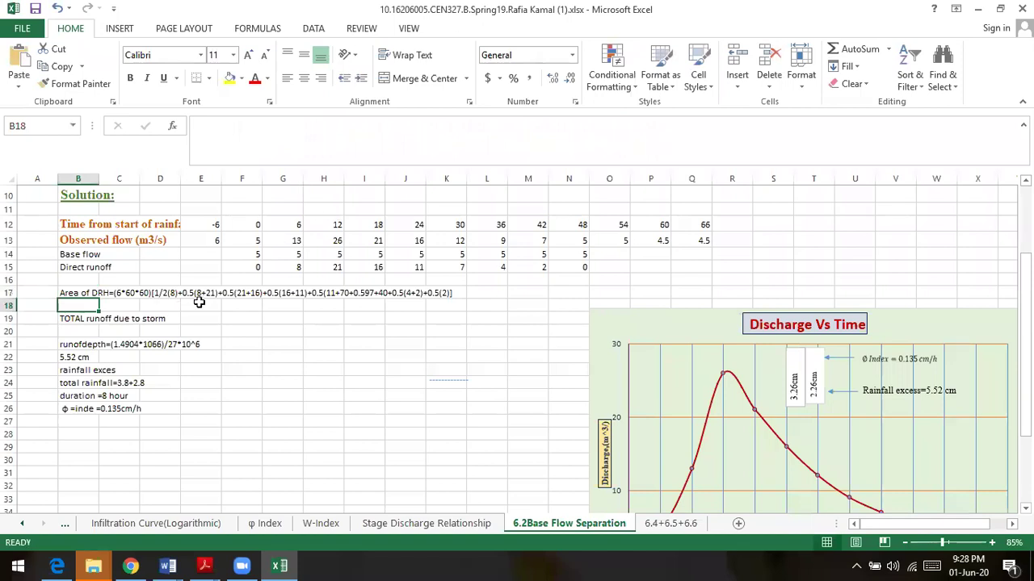
Step: Insert another blank row at row 16, between the direct runoff row and the Area of DRH line
click(156, 306)
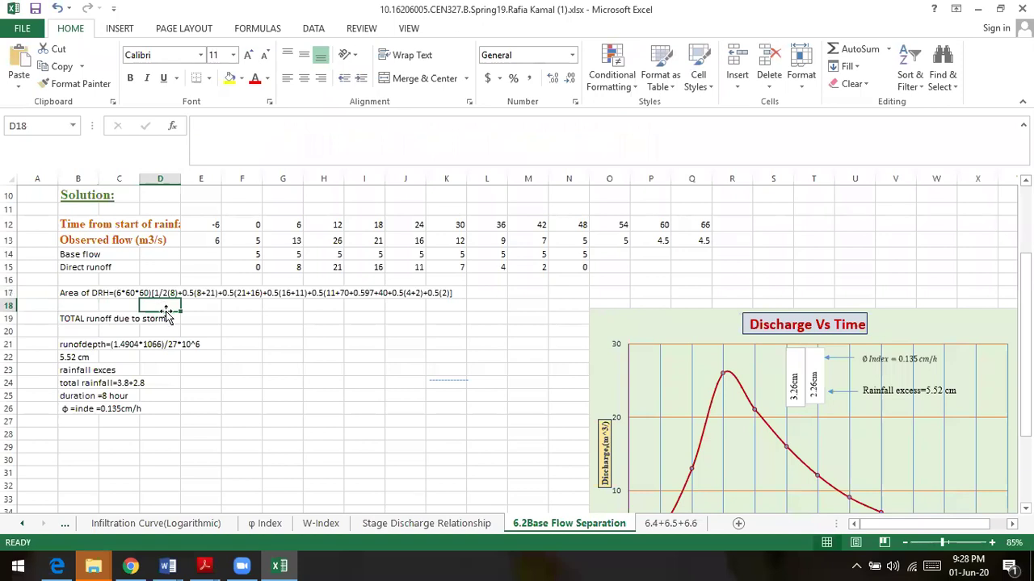
right_click(10, 279)
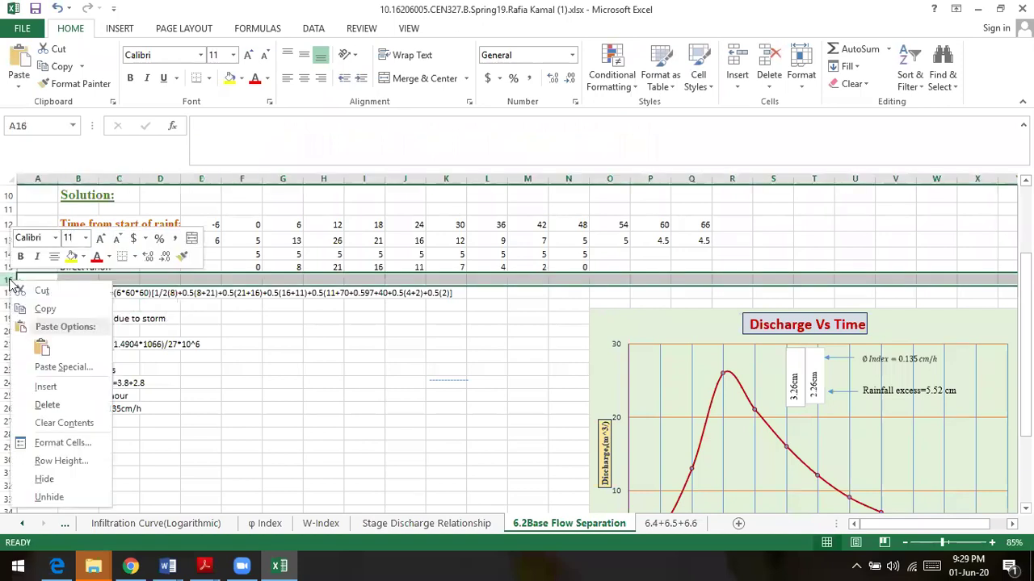
click(66, 388)
click(337, 369)
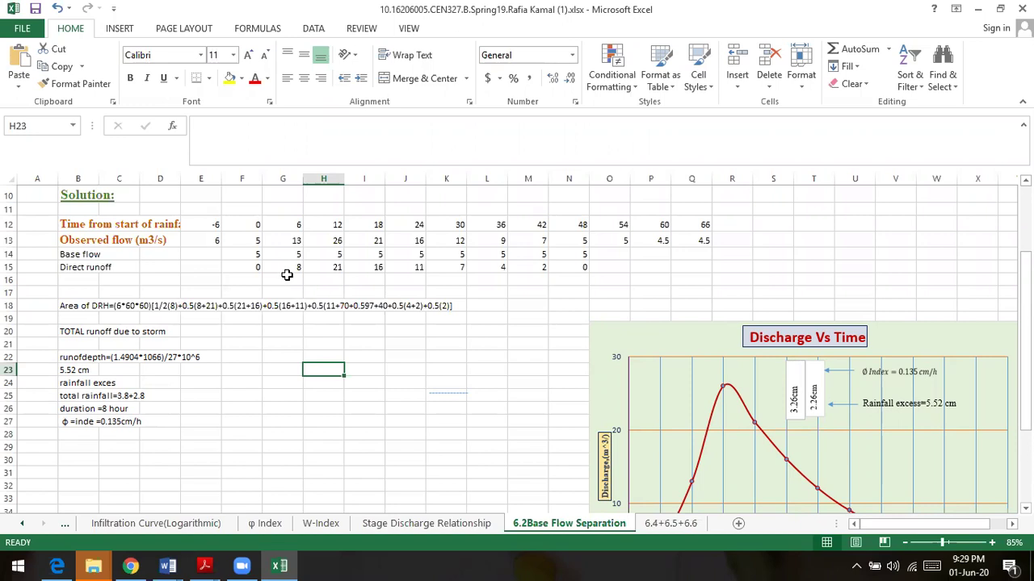
Step: Label cell E16, below the direct runoff row, as "Time ="
click(198, 277)
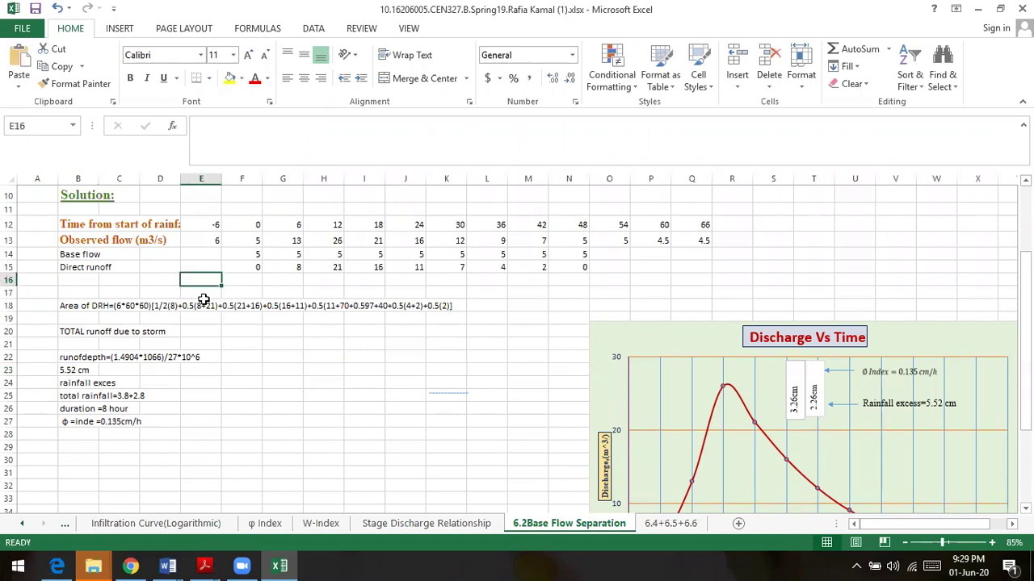
text(Time)
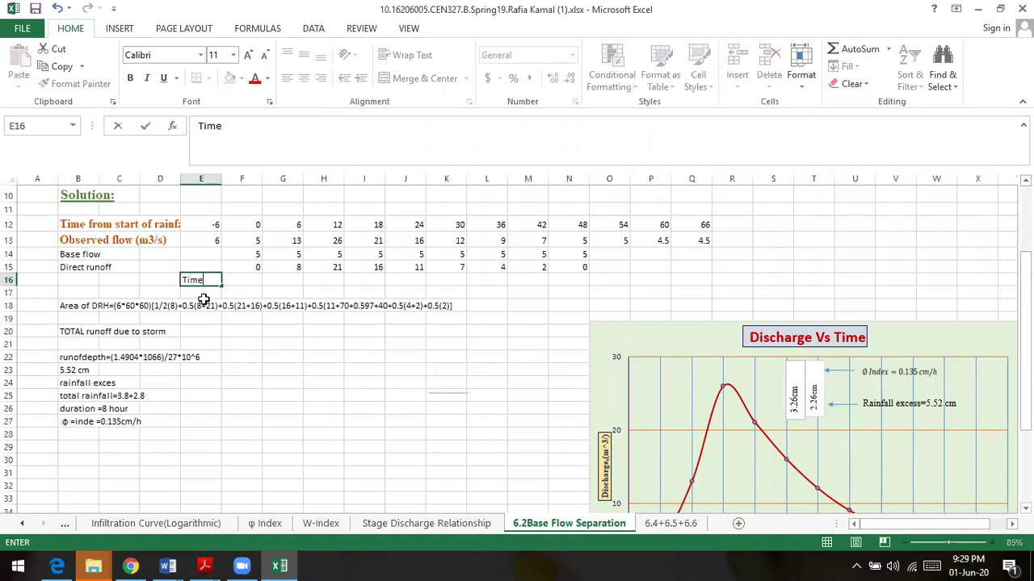
text( =)
key(Return)
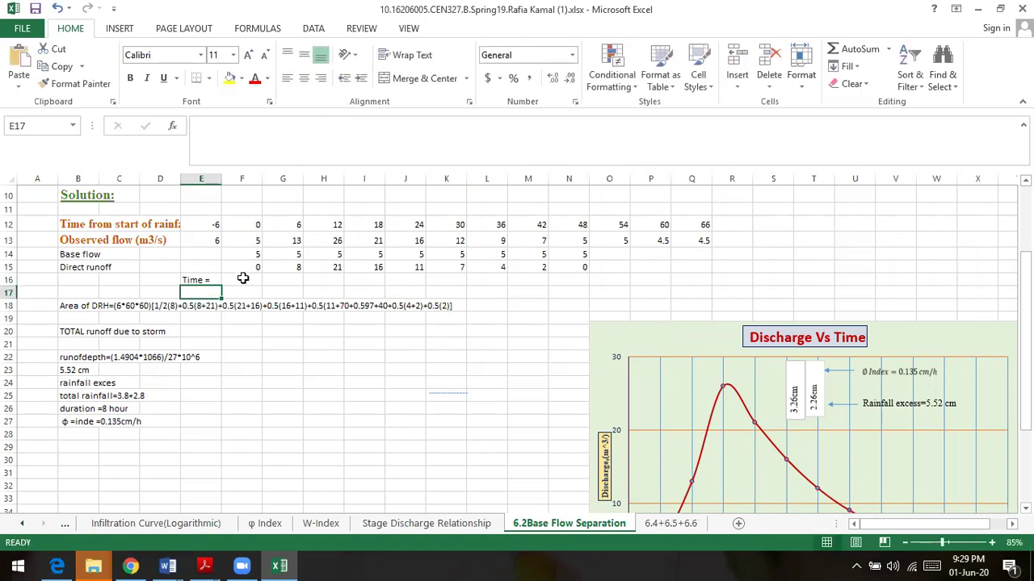
Step: Calculate the time interval in F16, beside the Time label, with the formula =6*60*60
click(241, 278)
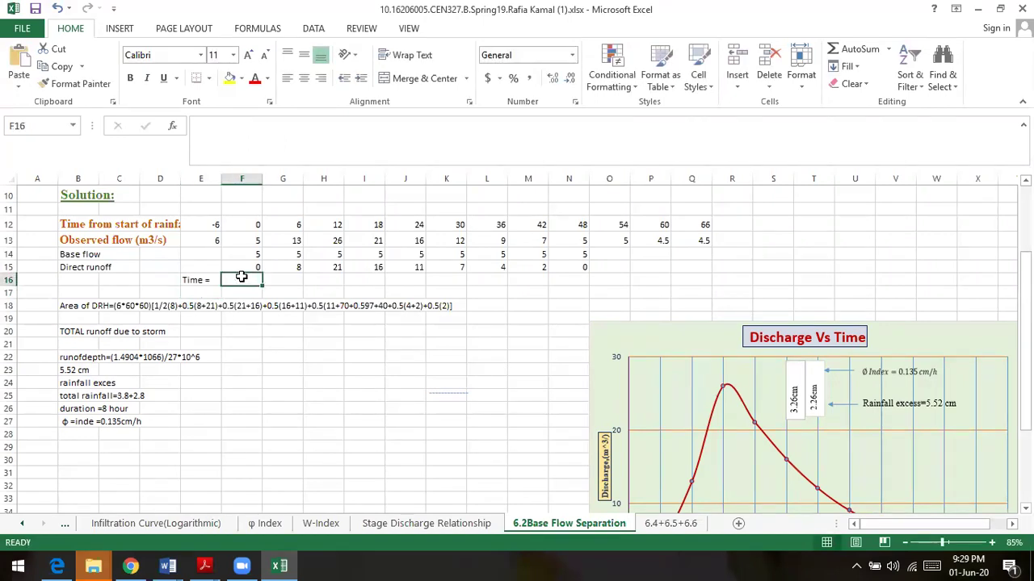
text(6)
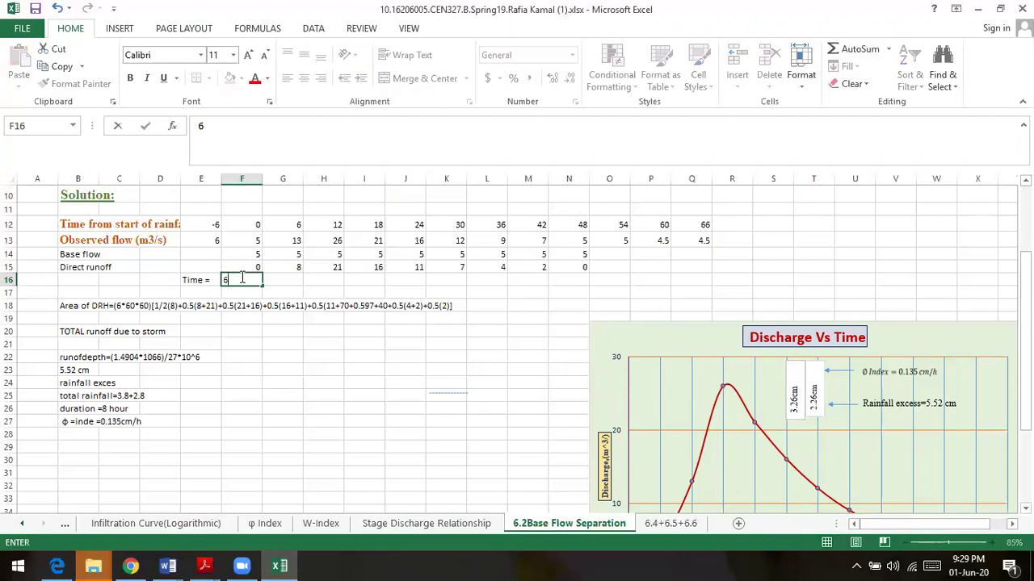
text(*60*60)
key(Return)
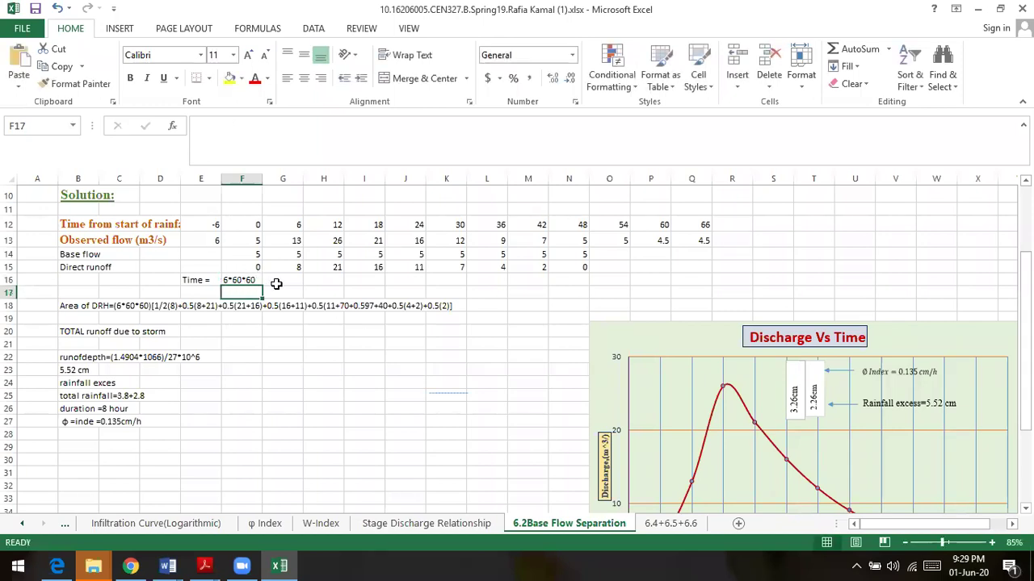
click(226, 279)
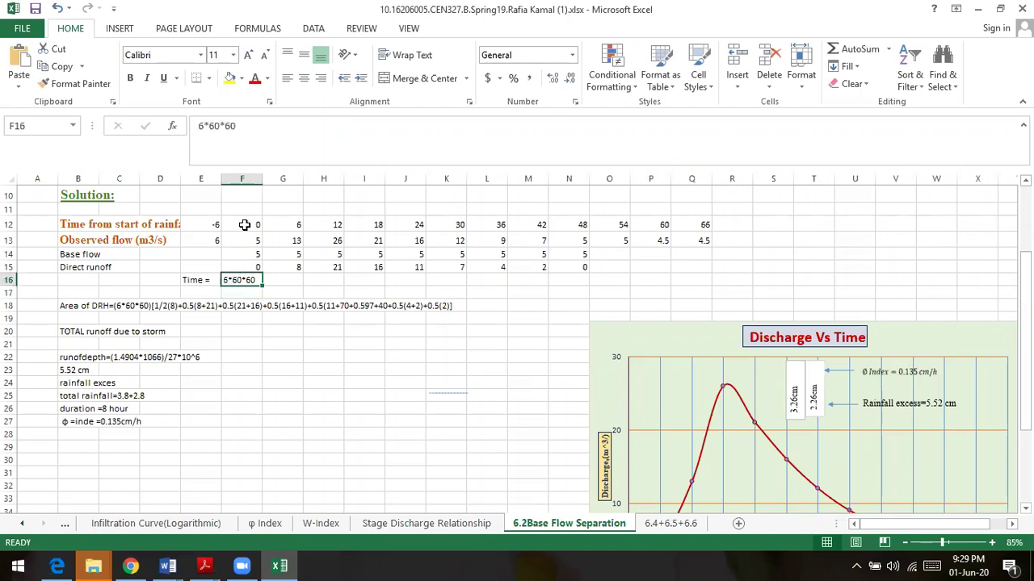
click(198, 126)
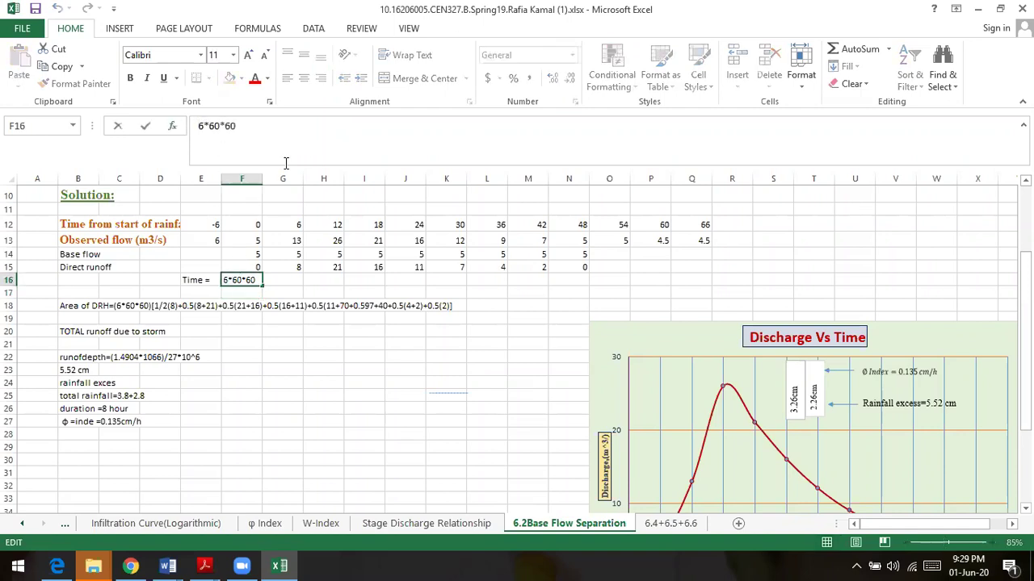
text(=)
key(Return)
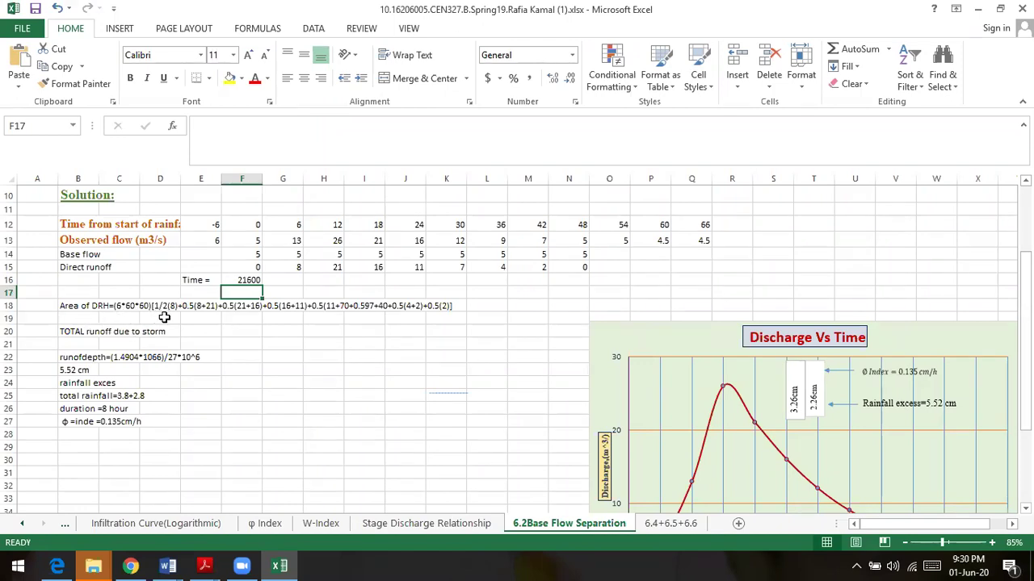
Step: Start the DRH area formula in C19 with the time cell multiplied by one half, as (F16)*(0.5)
click(124, 319)
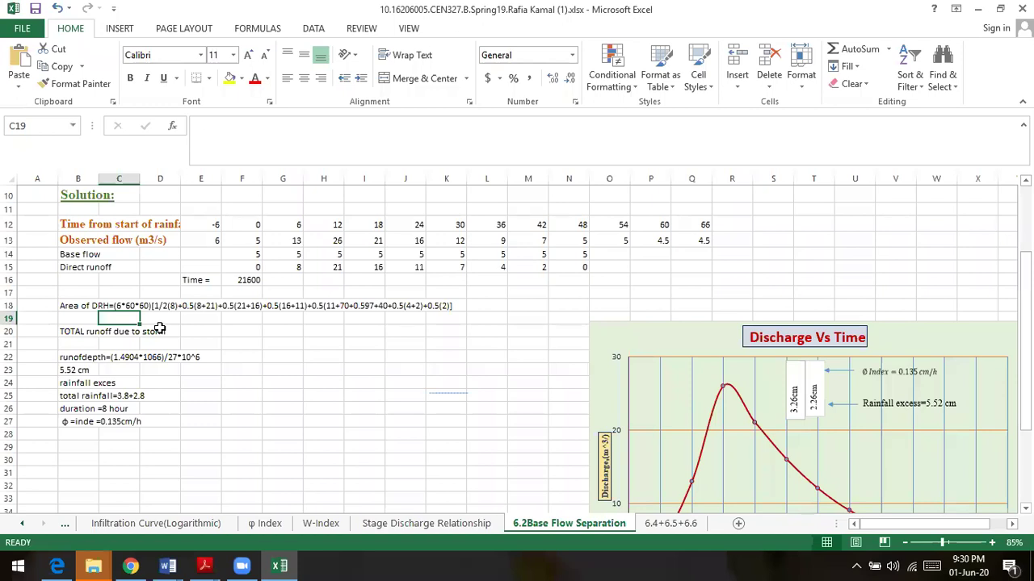
text(=())
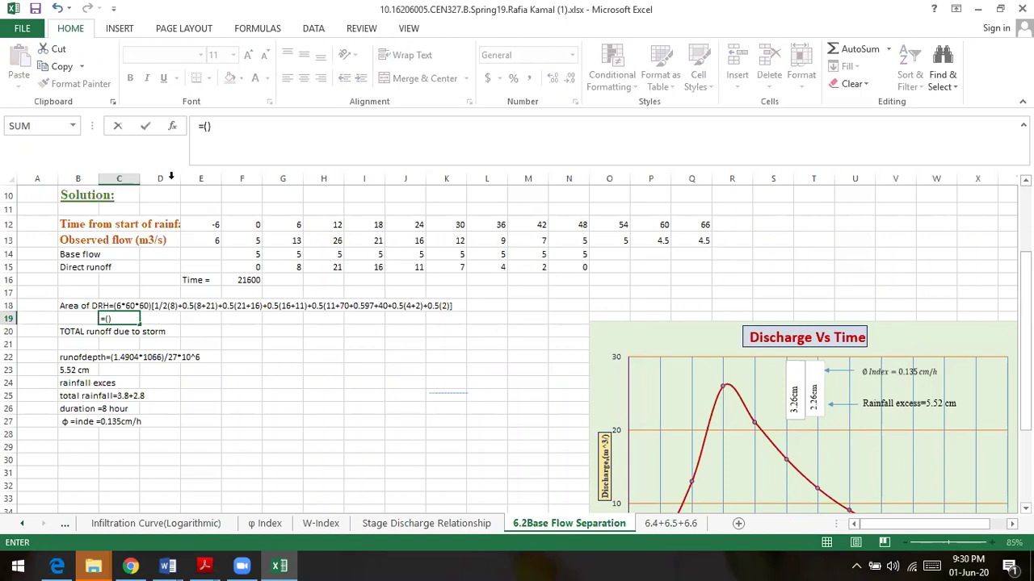
click(205, 127)
click(239, 279)
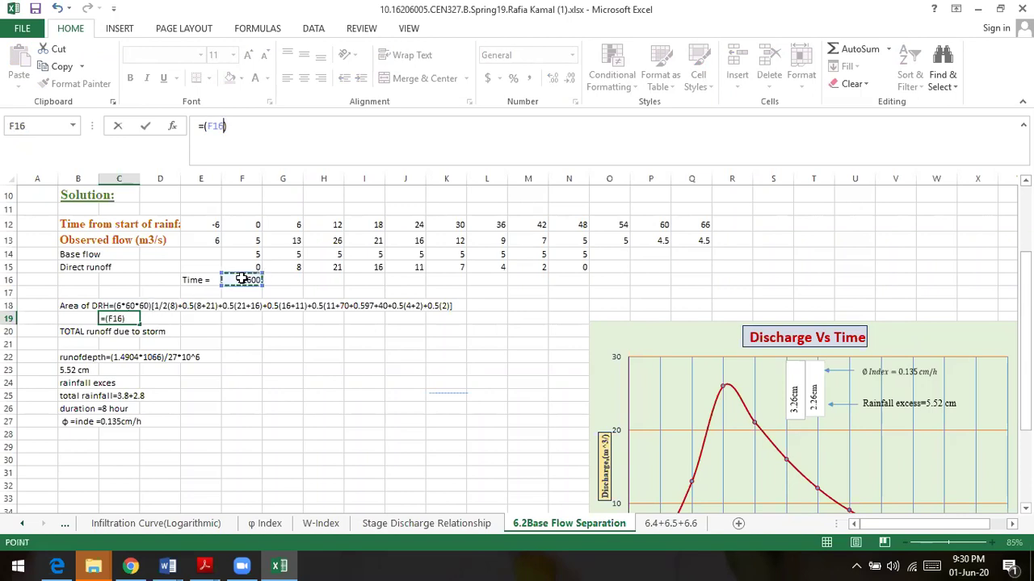
click(135, 319)
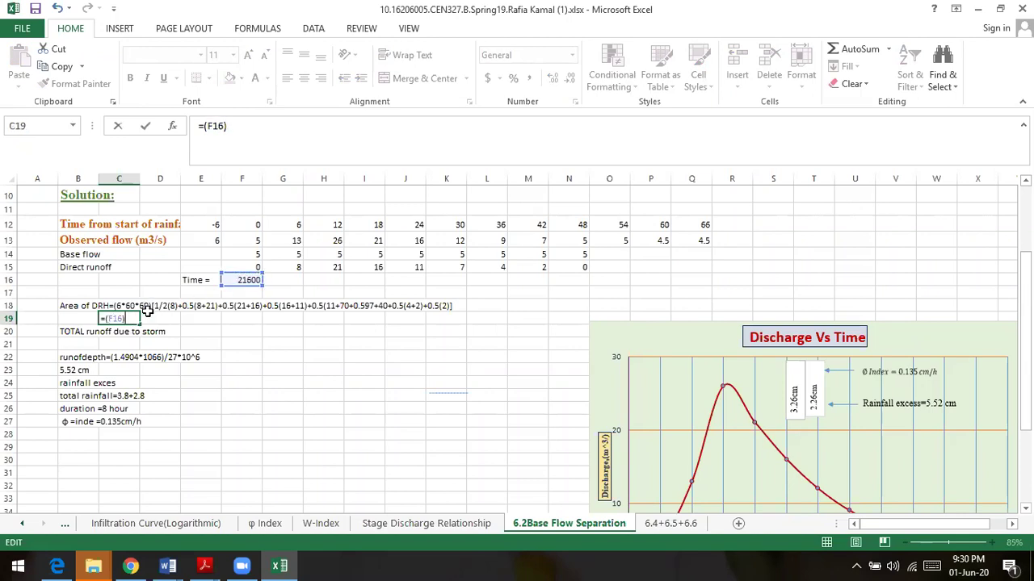
text(*()
text(0.5)
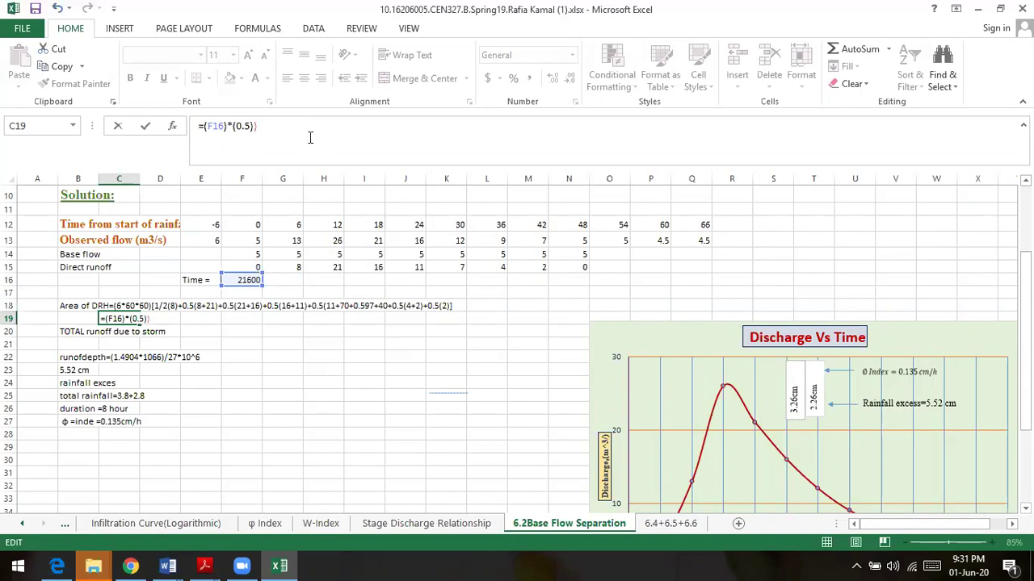
Step: Multiply the C19 formula by a new bracketed group whose first term is direct runoff cell G15
click(275, 125)
text(*())
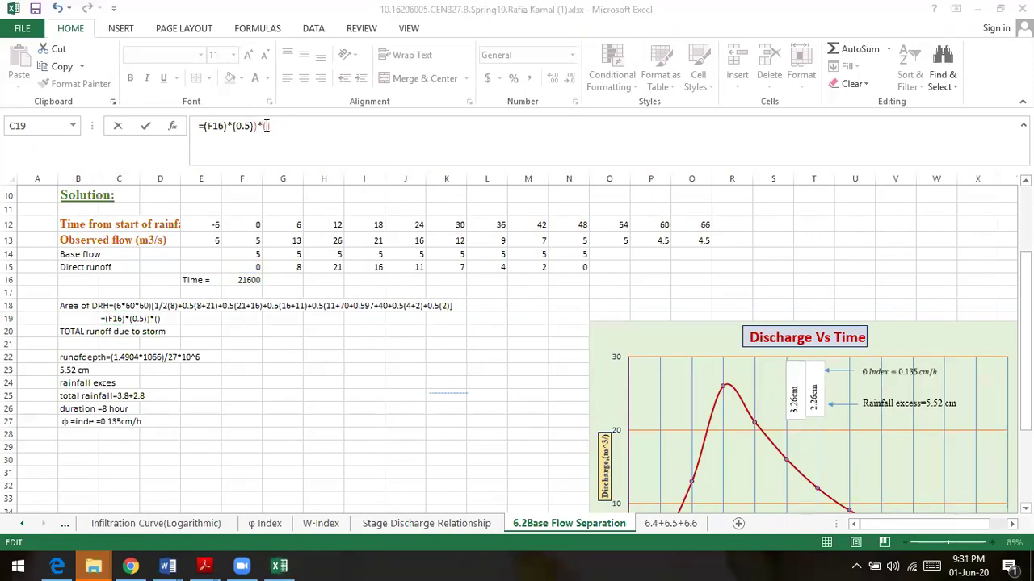
click(270, 126)
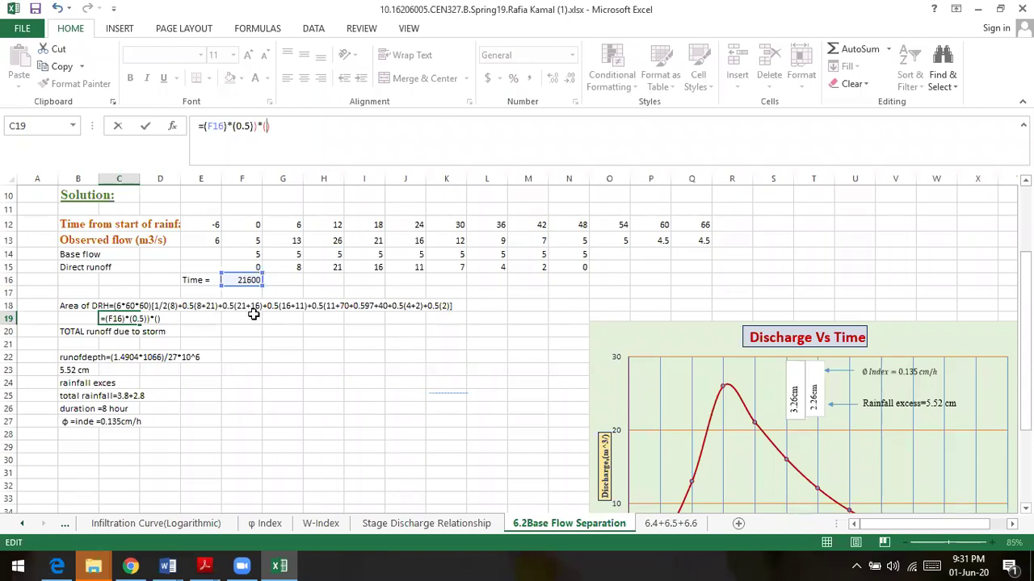
click(299, 264)
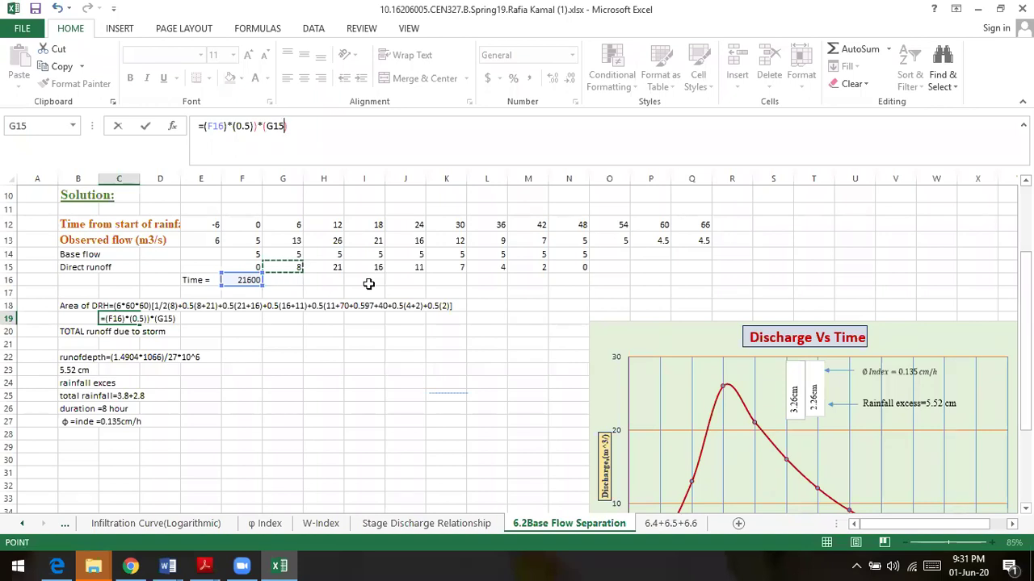
Step: Add the term (G15+21) inside the bracketed group of the C19 formula
key(BackSpace)
text(+()
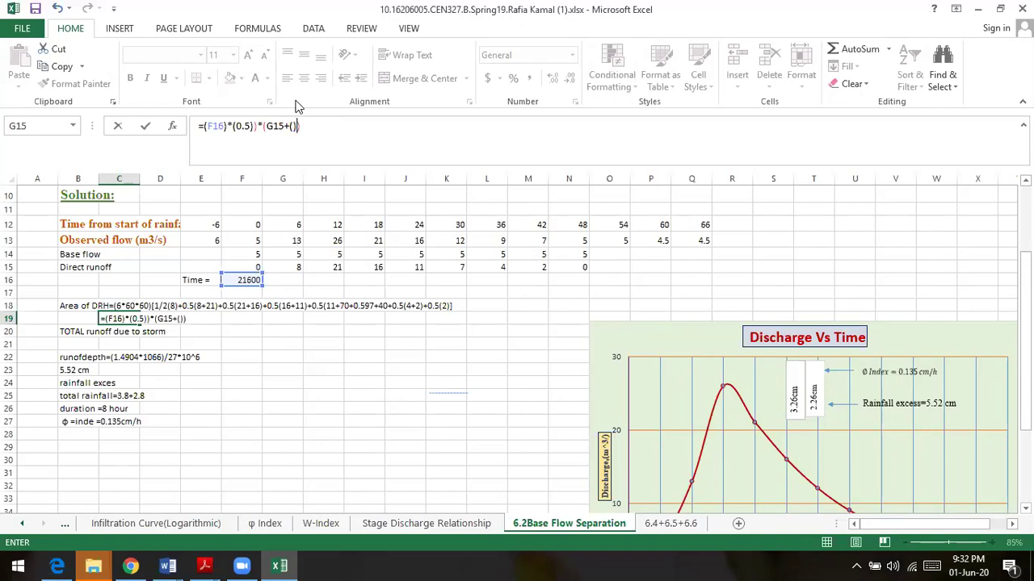
click(294, 125)
click(289, 268)
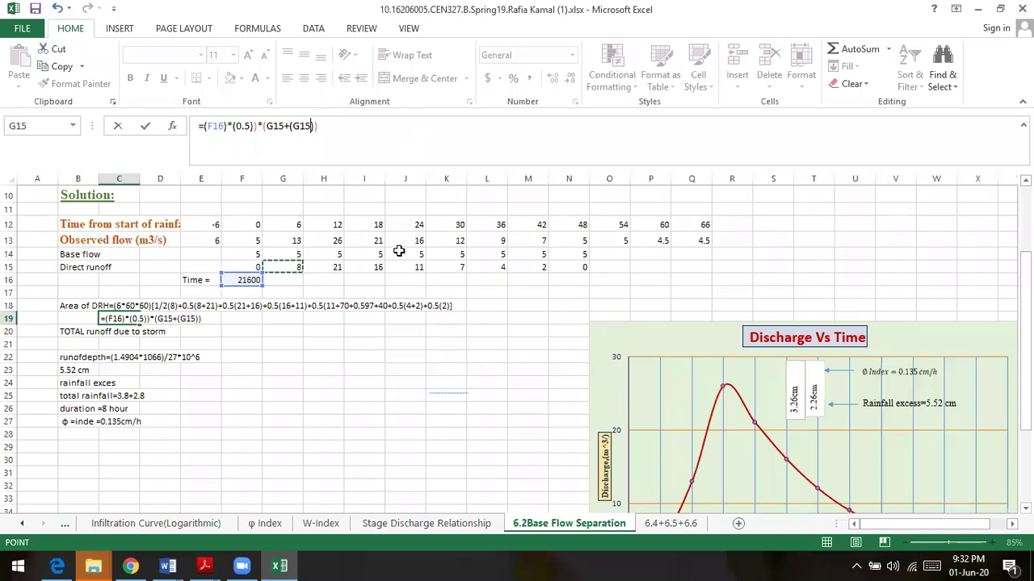
text(+)
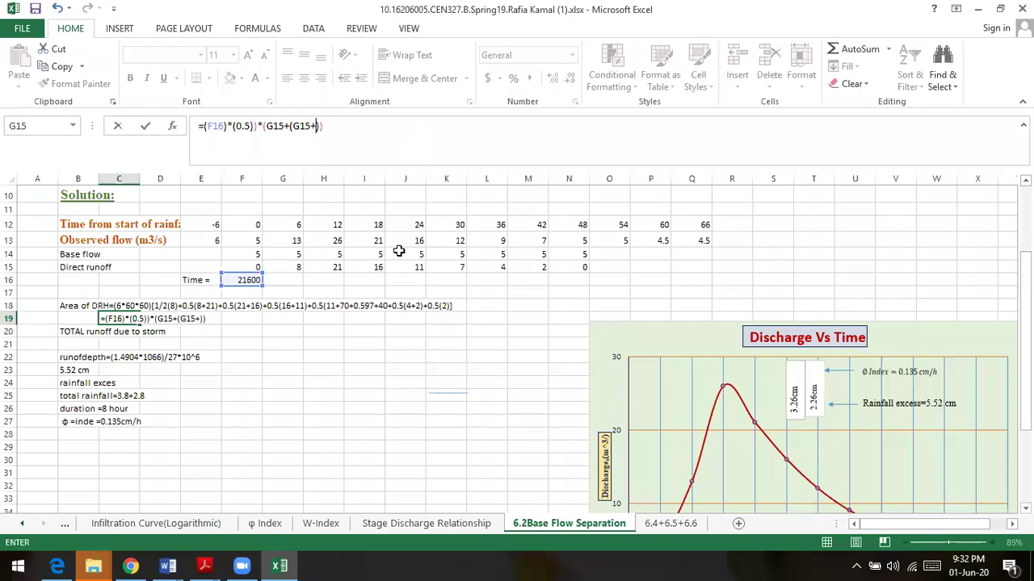
text(21)
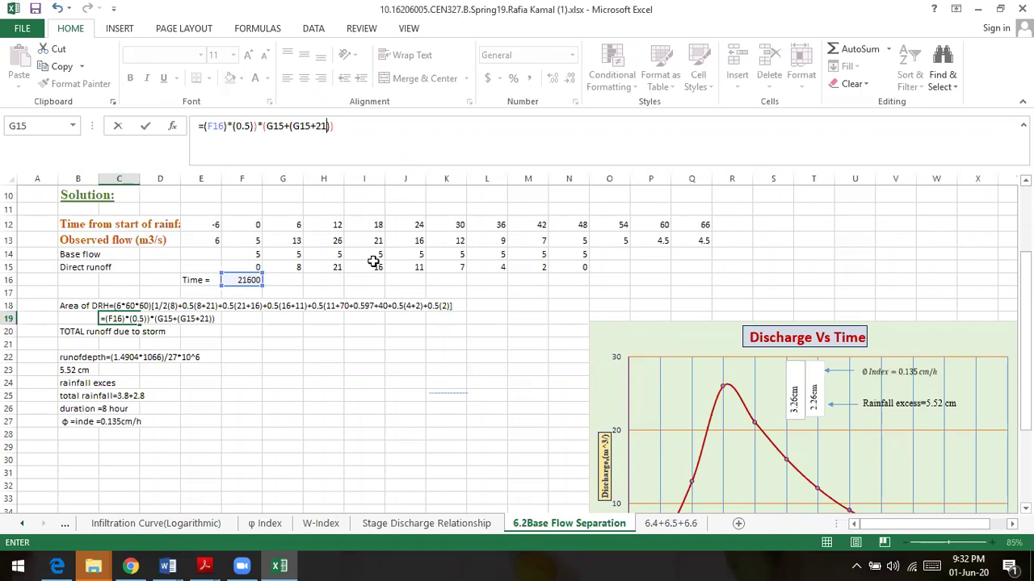
Step: Add the next pair of direct runoff values, H15+I15, as a bracketed term in the C19 formula
click(328, 127)
text(+)
click(329, 266)
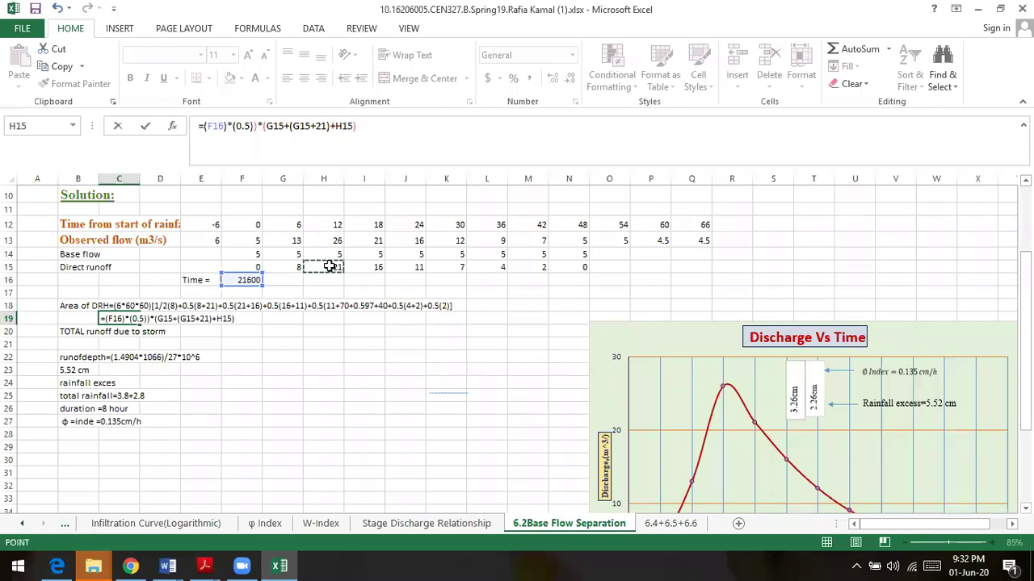
click(334, 126)
text((G15)
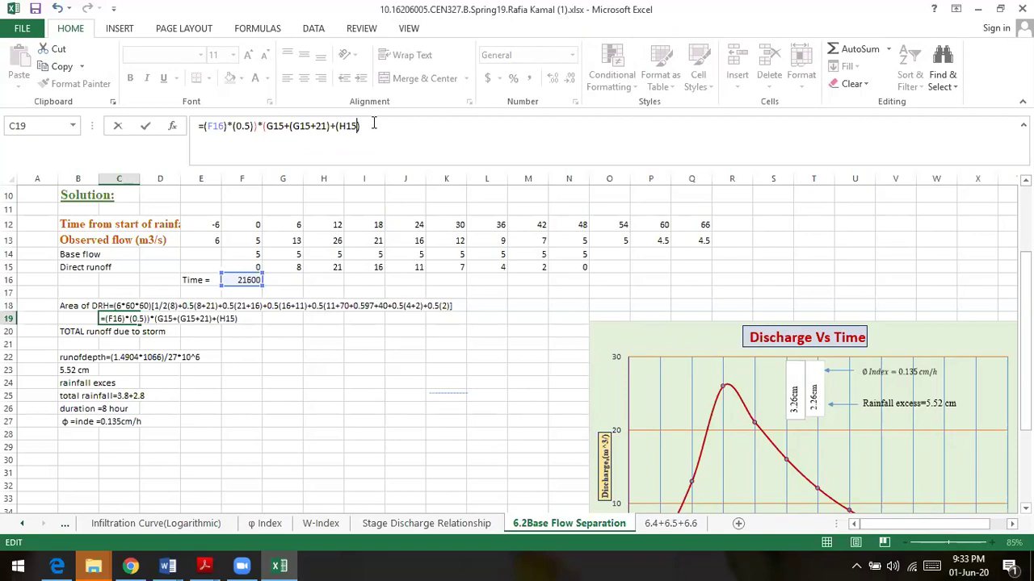
text(+)
click(371, 265)
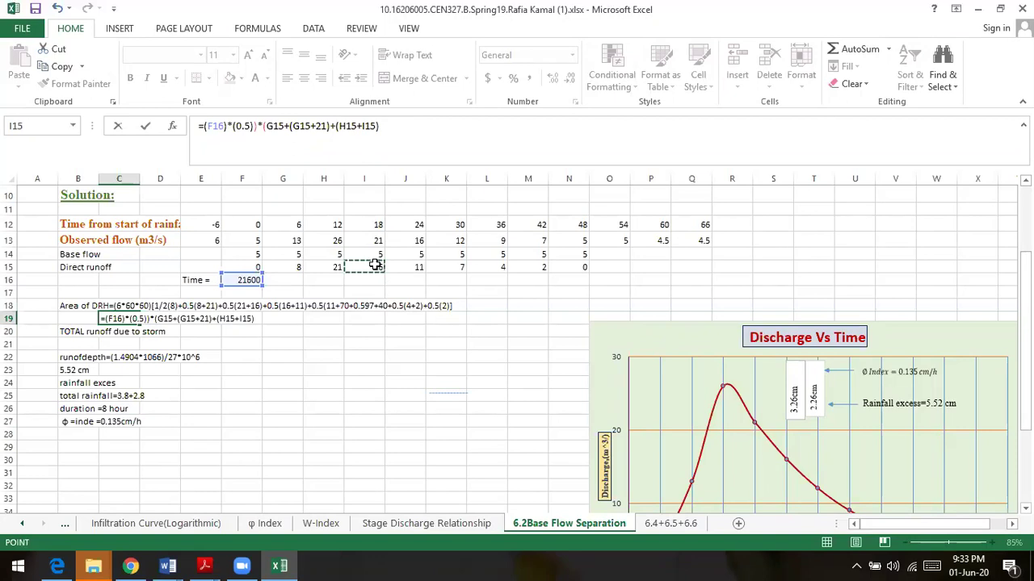
Step: Add the term (I15+J15) to the sum of direct runoff pairs in the C19 formula
text()+)
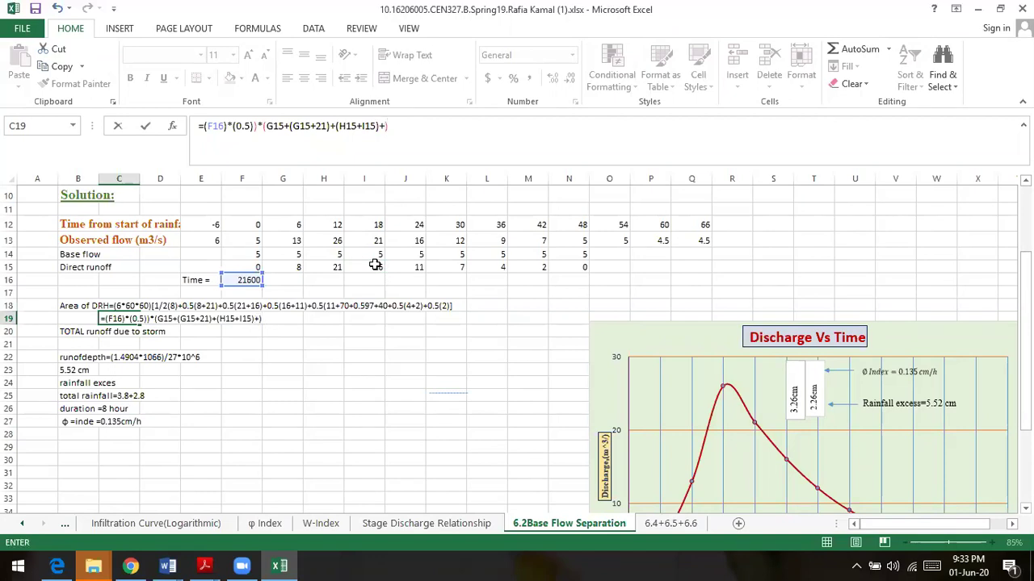
text(())
click(387, 126)
click(371, 267)
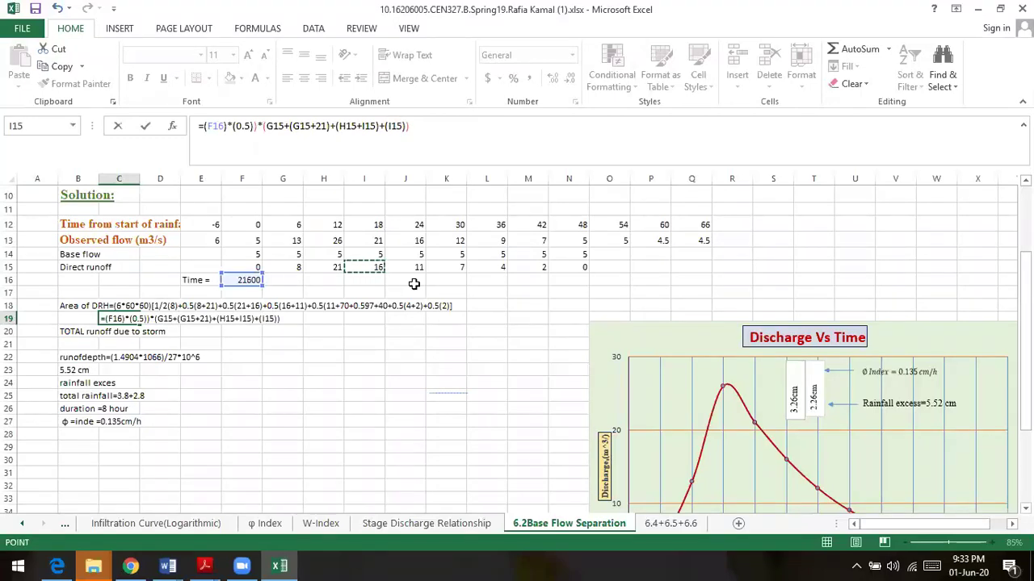
text(+)
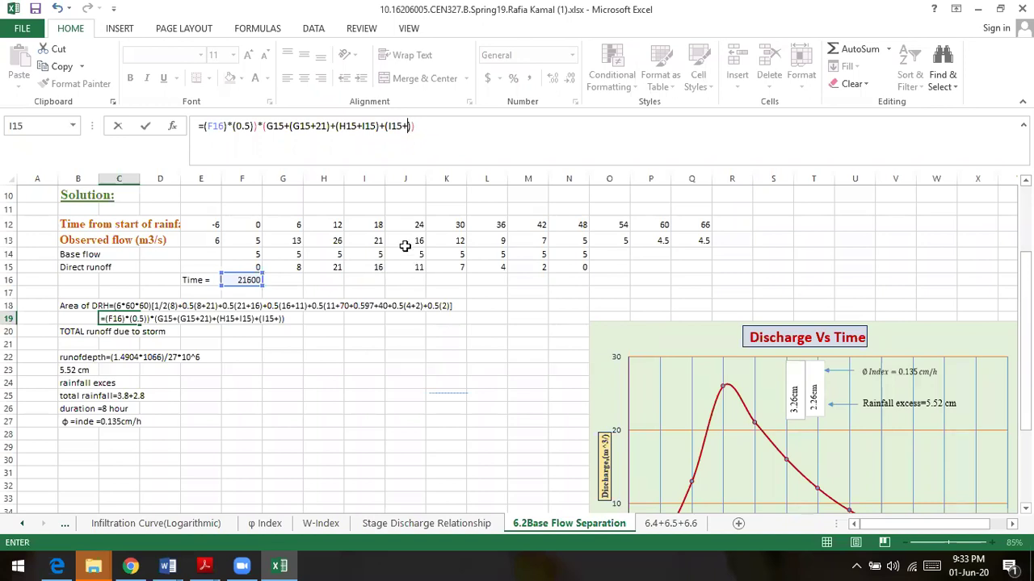
click(407, 264)
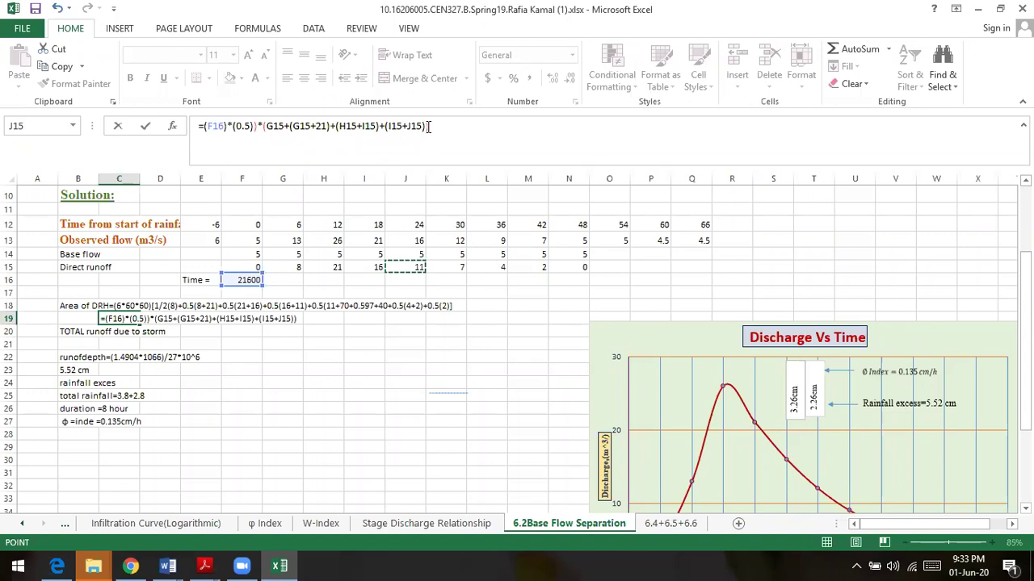
Step: Add the term (J15+K15) to the sum of direct runoff pairs in the C19 formula
click(458, 127)
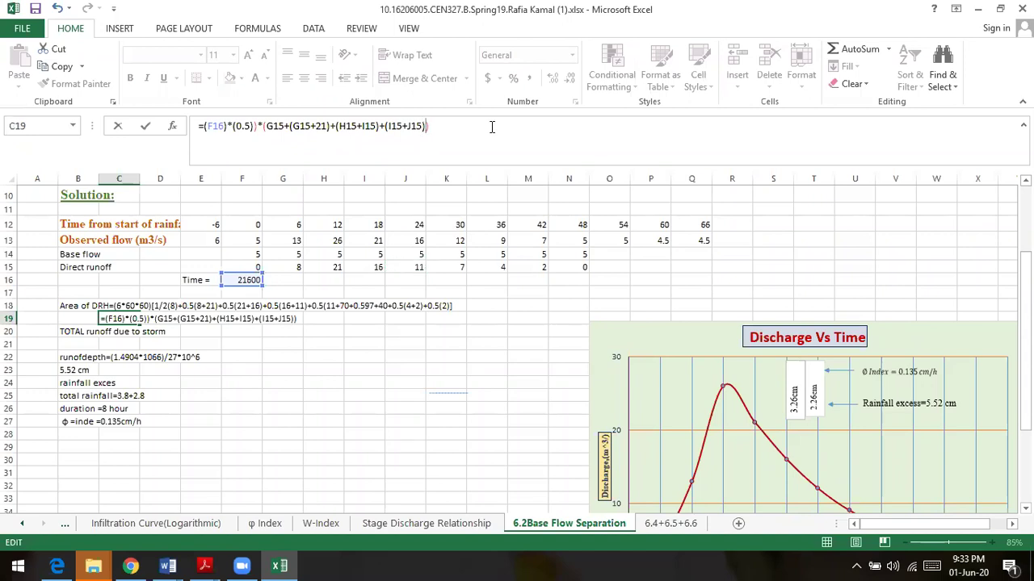
text(+()))
click(412, 267)
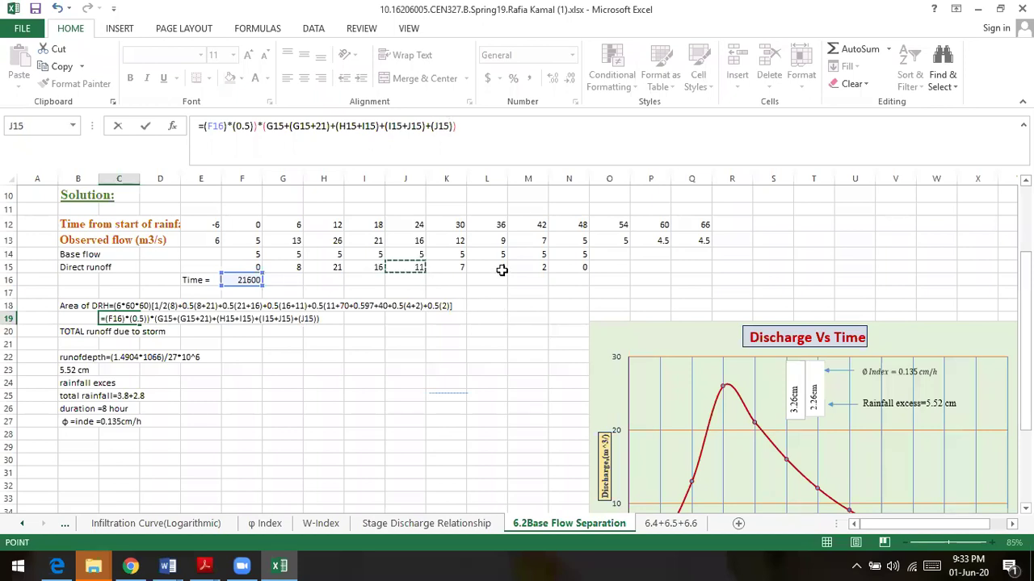
text(+)
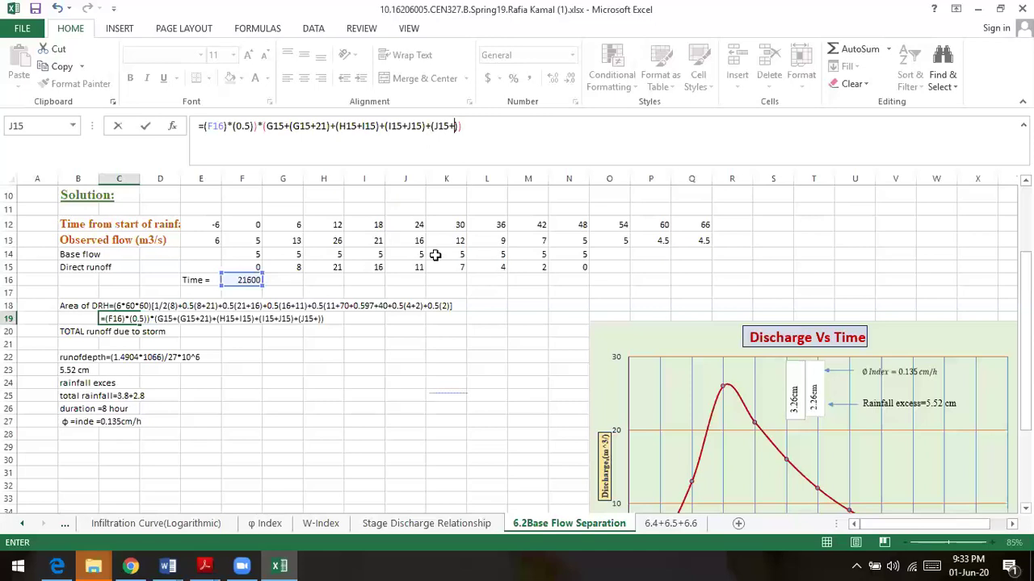
click(451, 266)
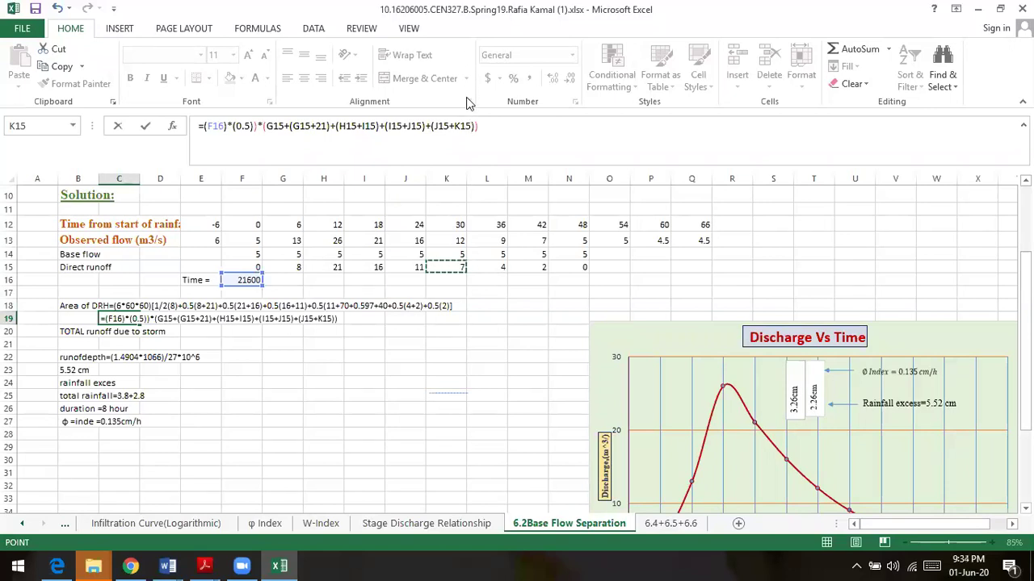
Step: Add the term (K15+L15) to the sum of direct runoff pairs in the C19 formula
click(474, 125)
text(+())
click(485, 125)
click(460, 267)
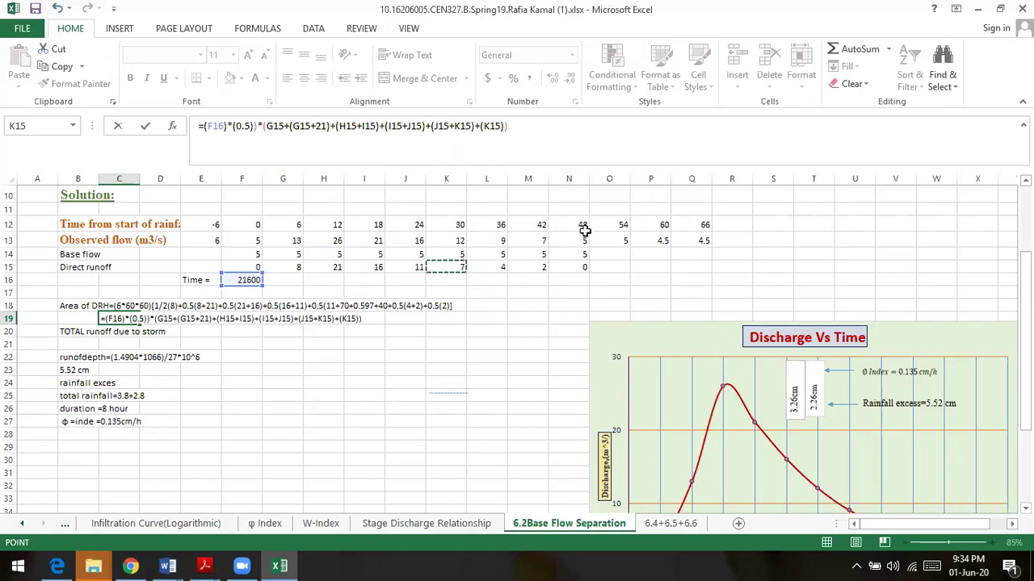
text(+)
click(493, 269)
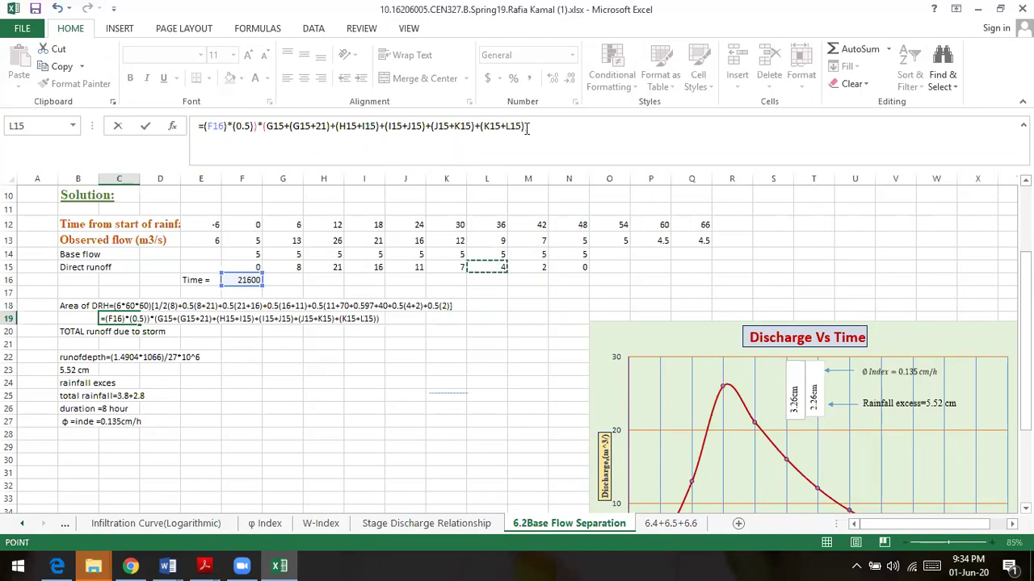
click(599, 125)
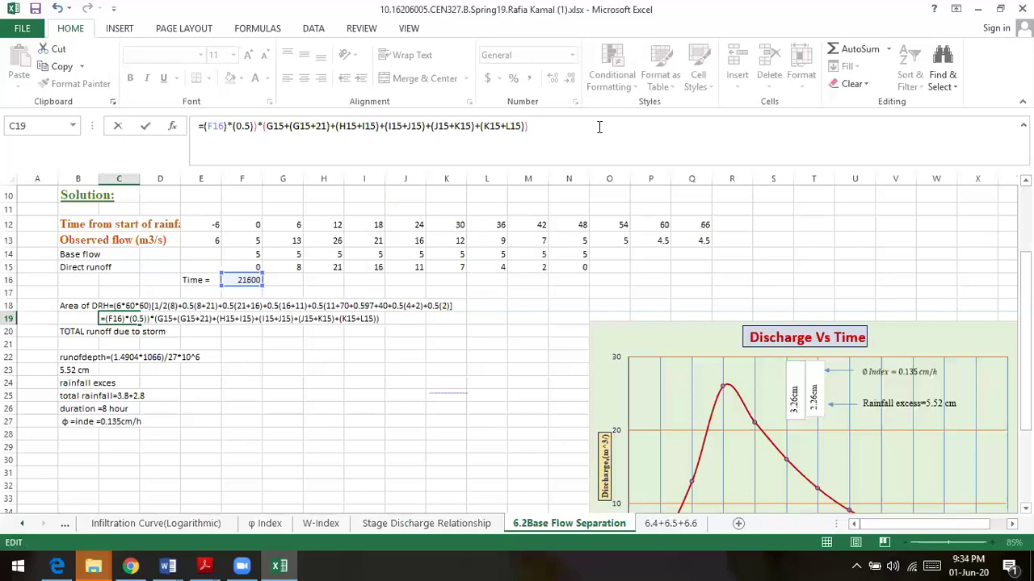
Step: Add the term (L15+M15) to the sum of direct runoff pairs in the C19 formula
text(+())
click(502, 267)
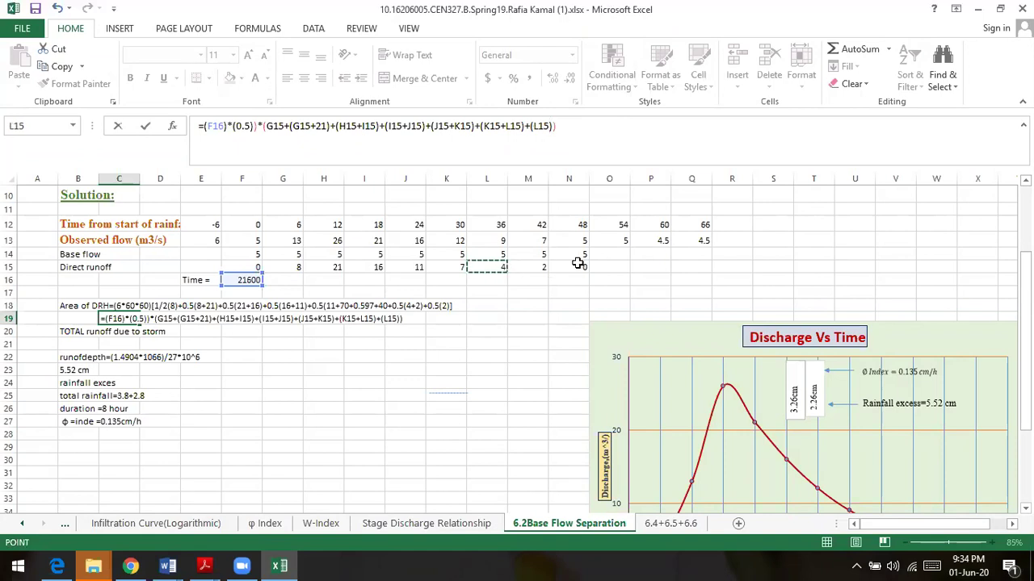
text(+)
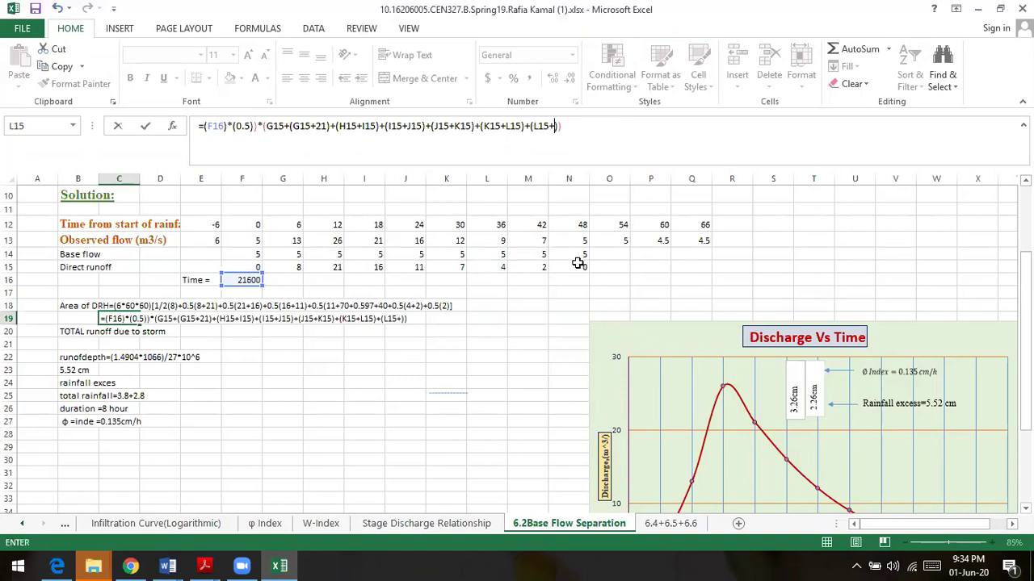
click(536, 266)
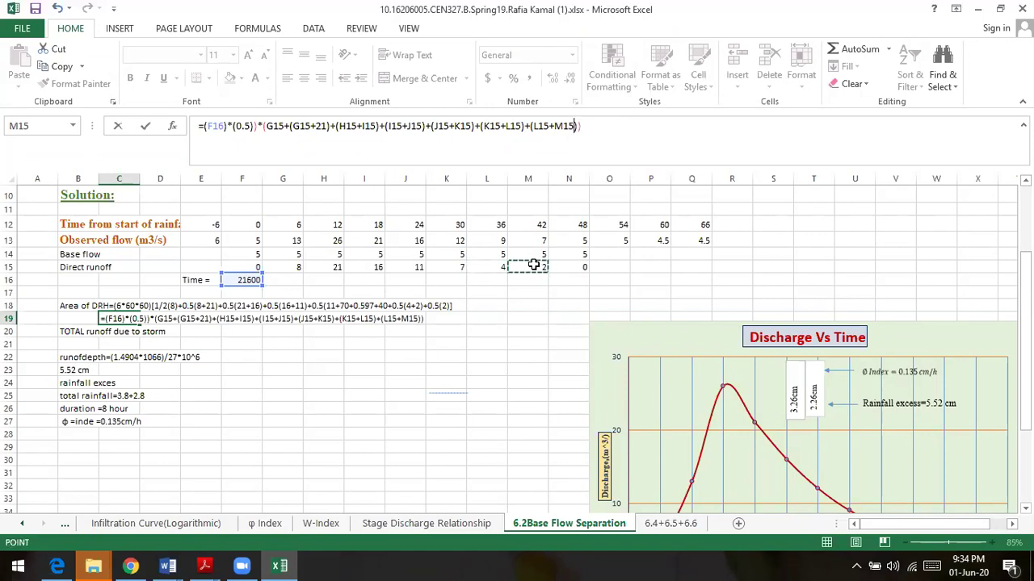
Step: Add M15 as the final single term of the C19 formula and try to enter it
click(611, 129)
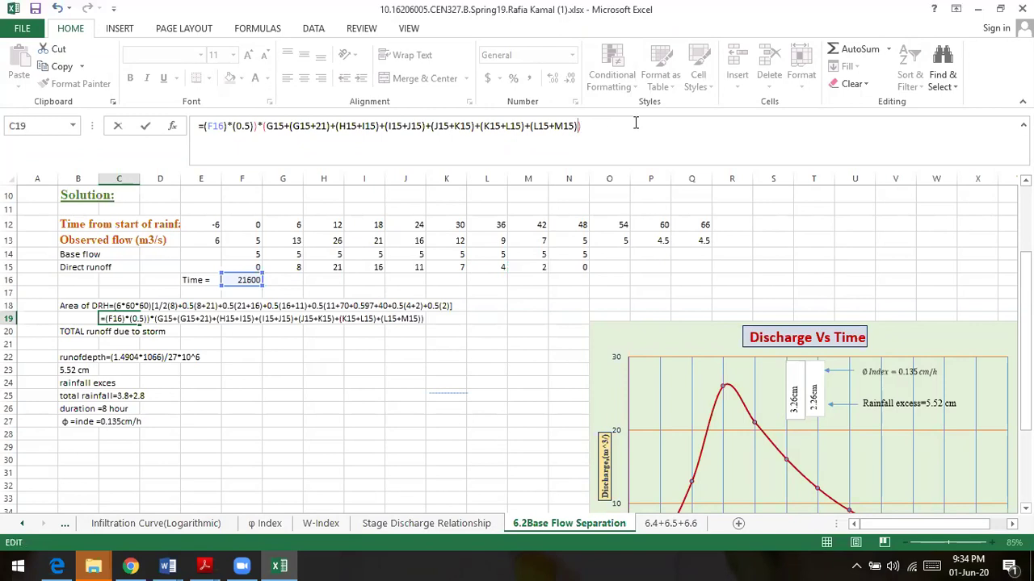
text(+)
click(537, 268)
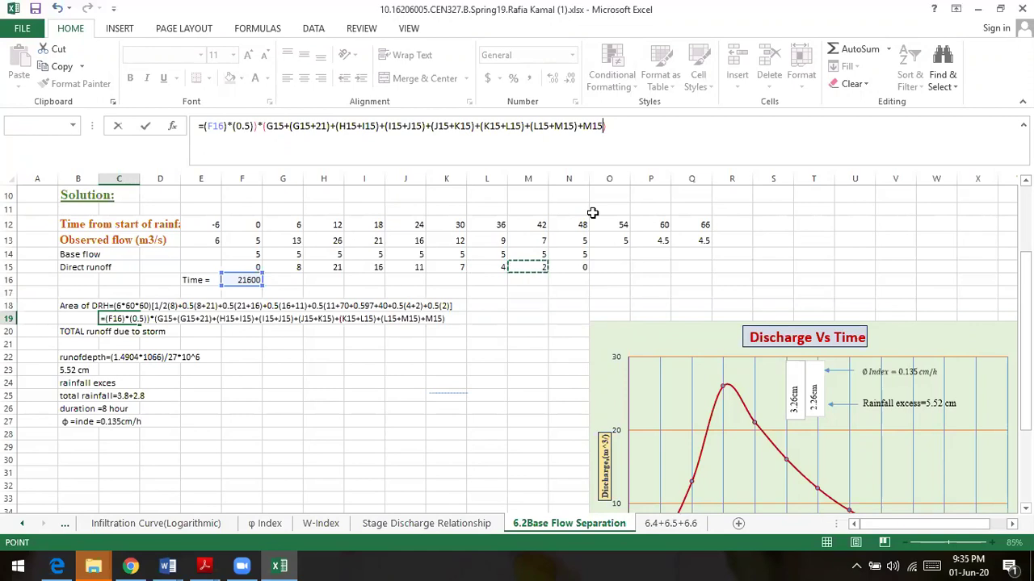
key(Return)
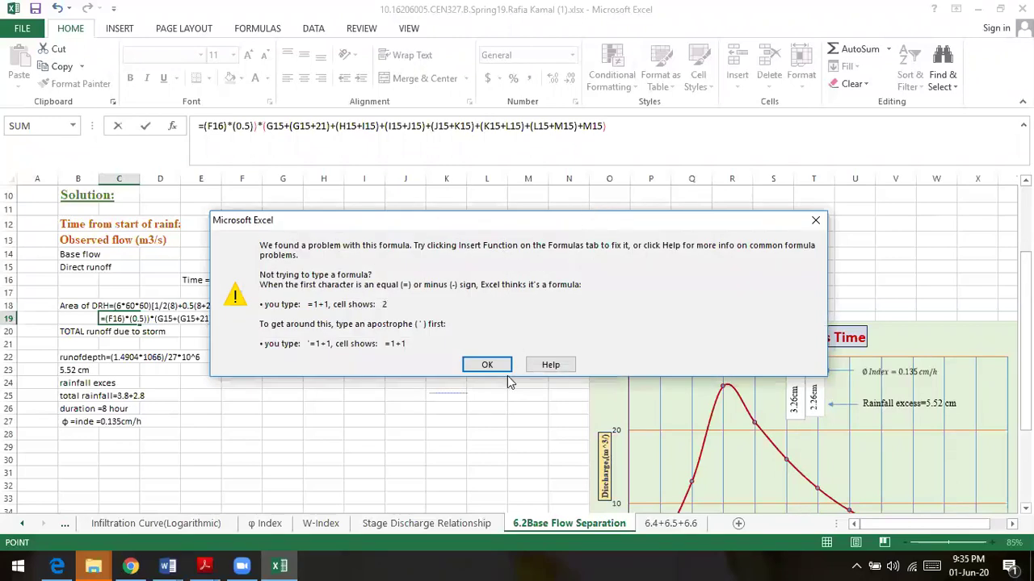
click(489, 365)
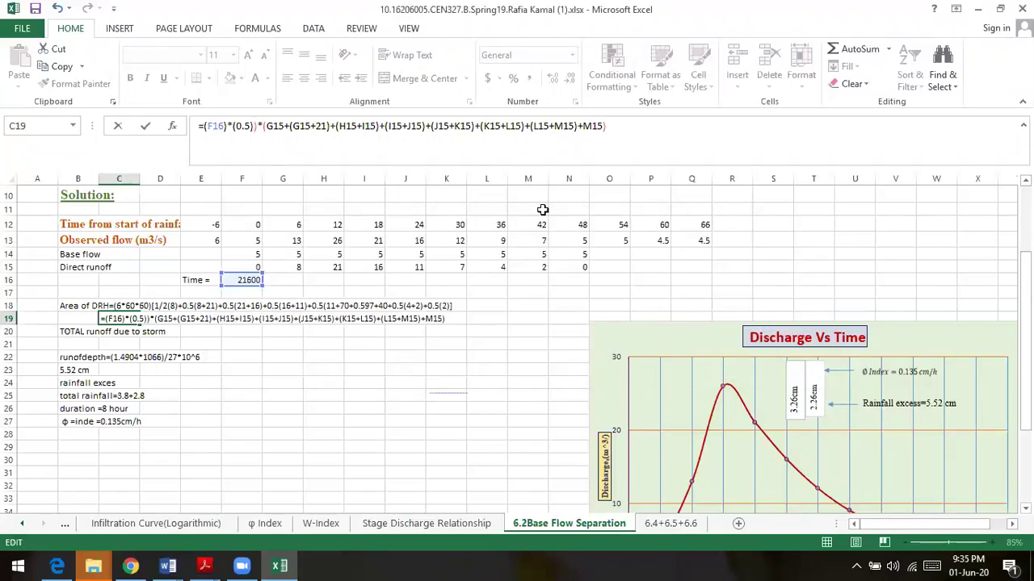
Step: Balance the C19 formula's brackets by removing the extra one after (0.5), doubling the one before G15 and closing the end, and enter it
text())
key(Return)
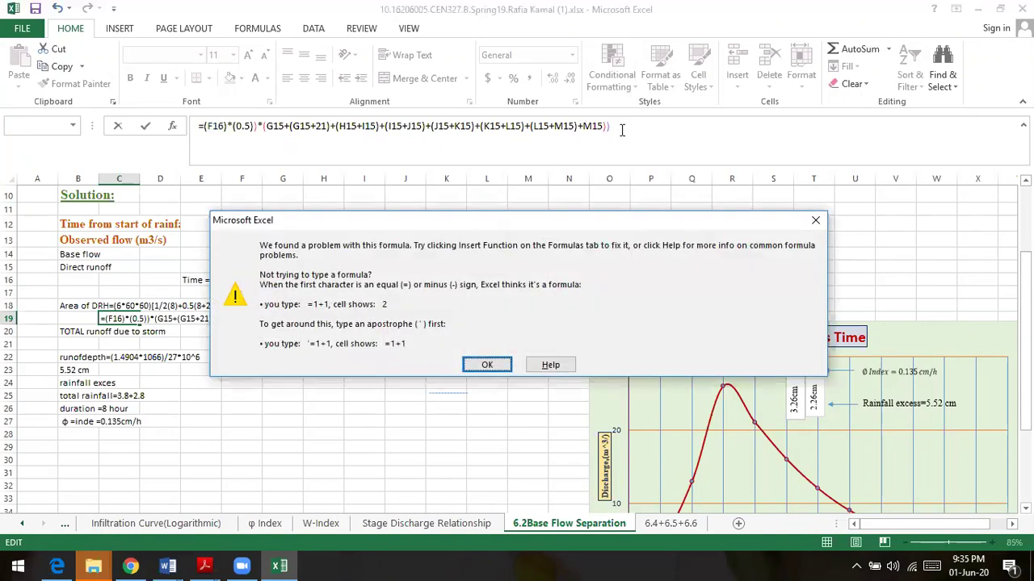
click(485, 368)
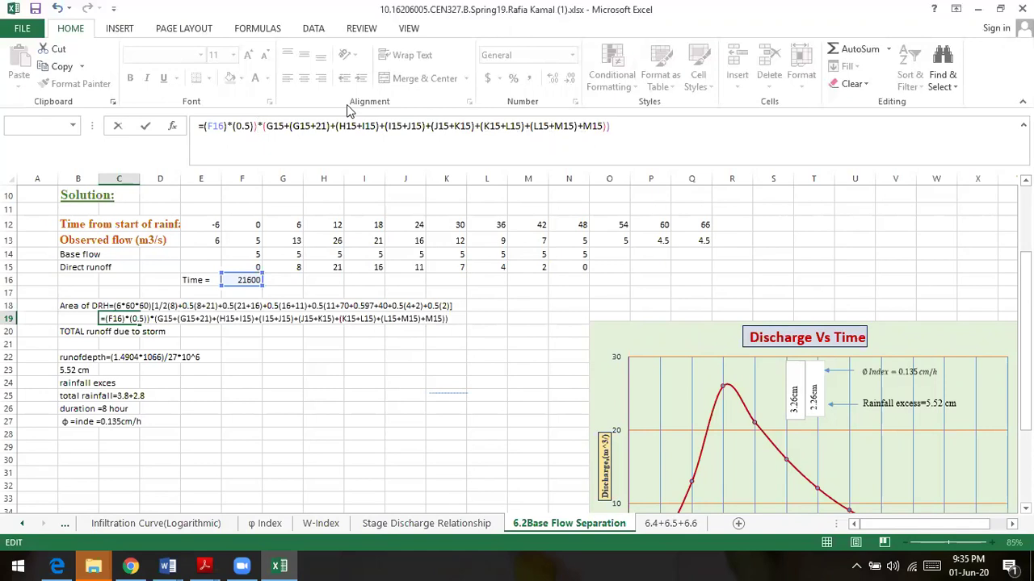
key(Delete)
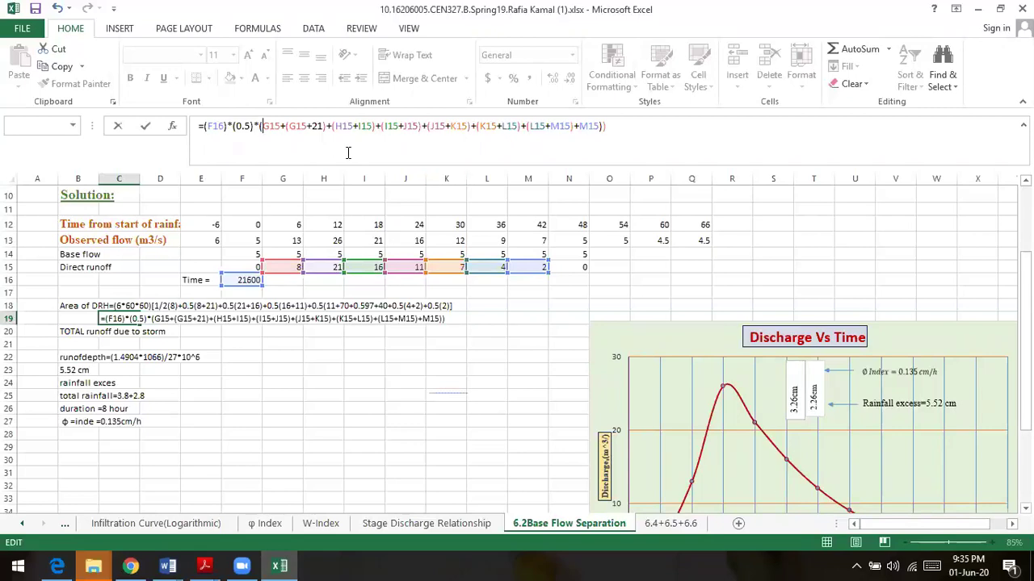
text(()
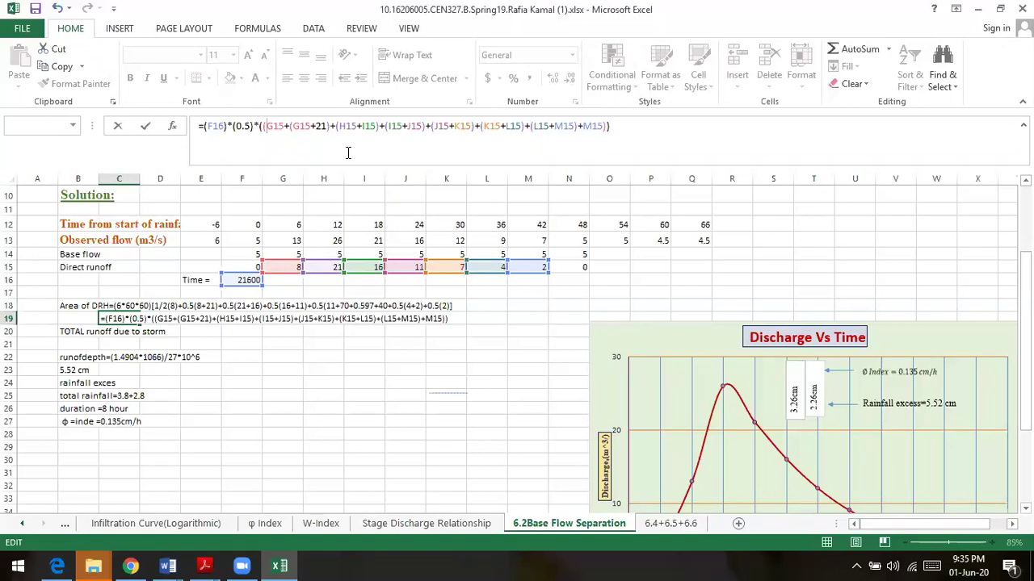
click(628, 123)
key(Return)
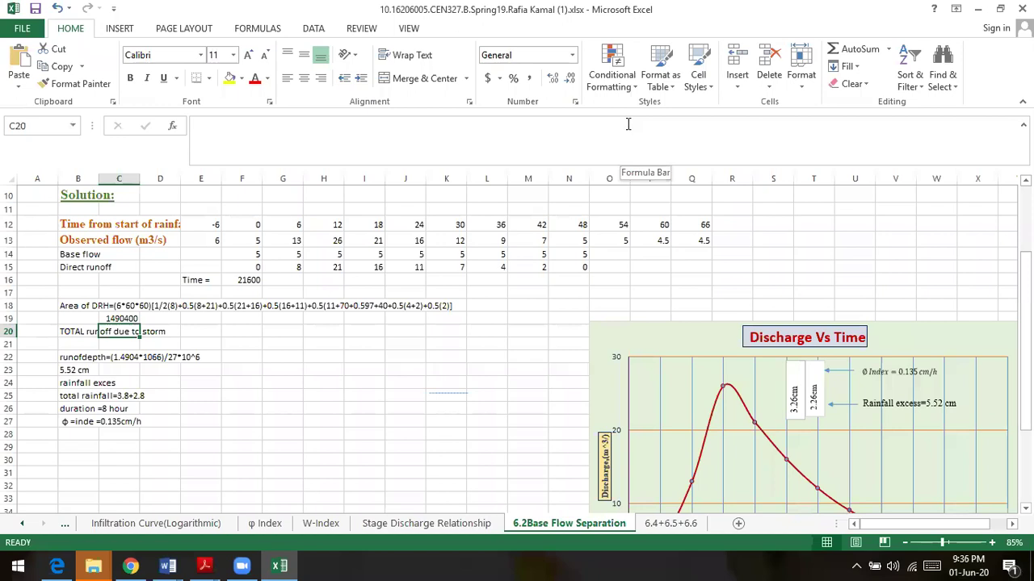
Step: Enter the unit m3 in D19, beside the computed runoff volume
click(114, 318)
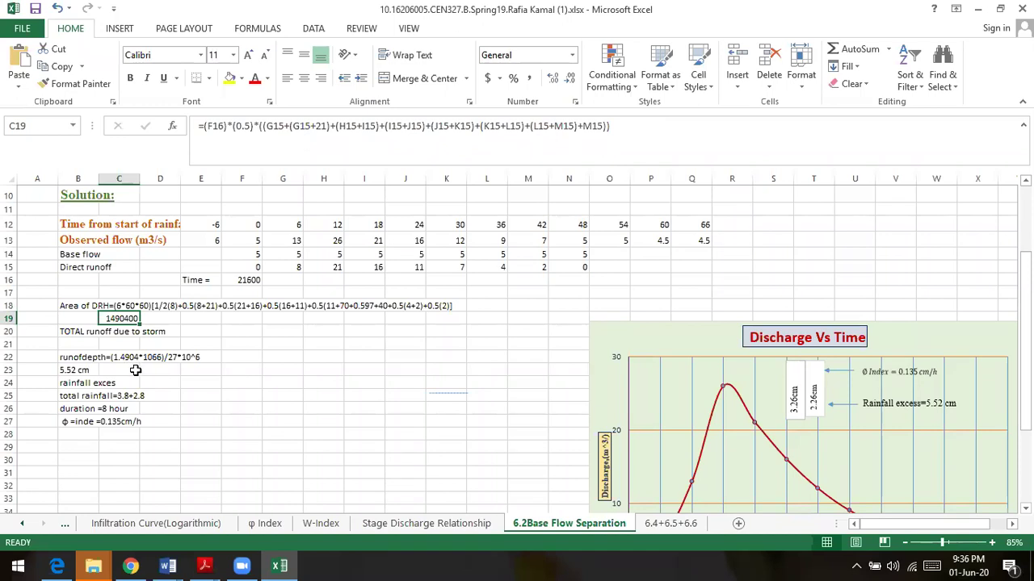
click(82, 317)
click(162, 319)
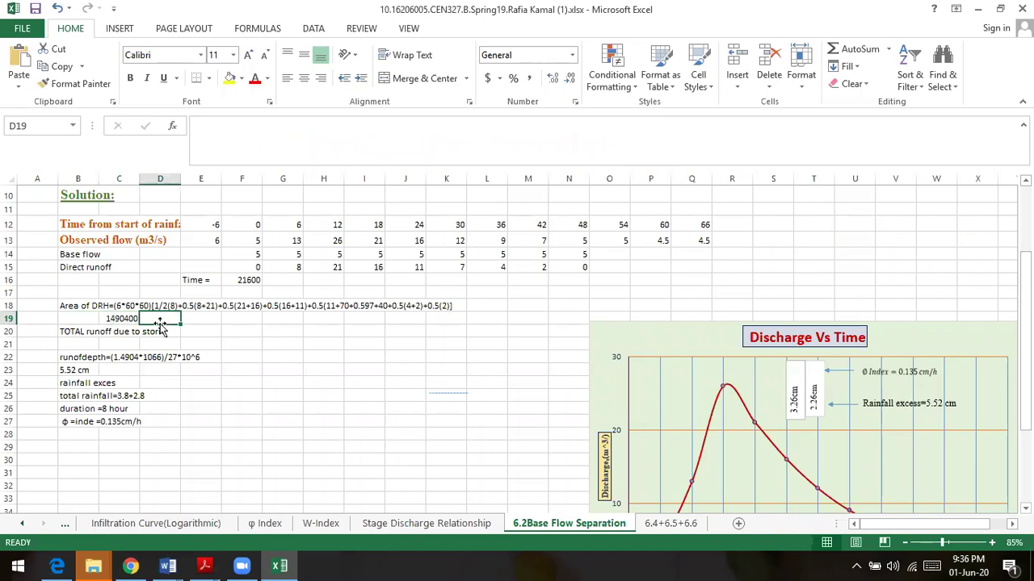
text(m)
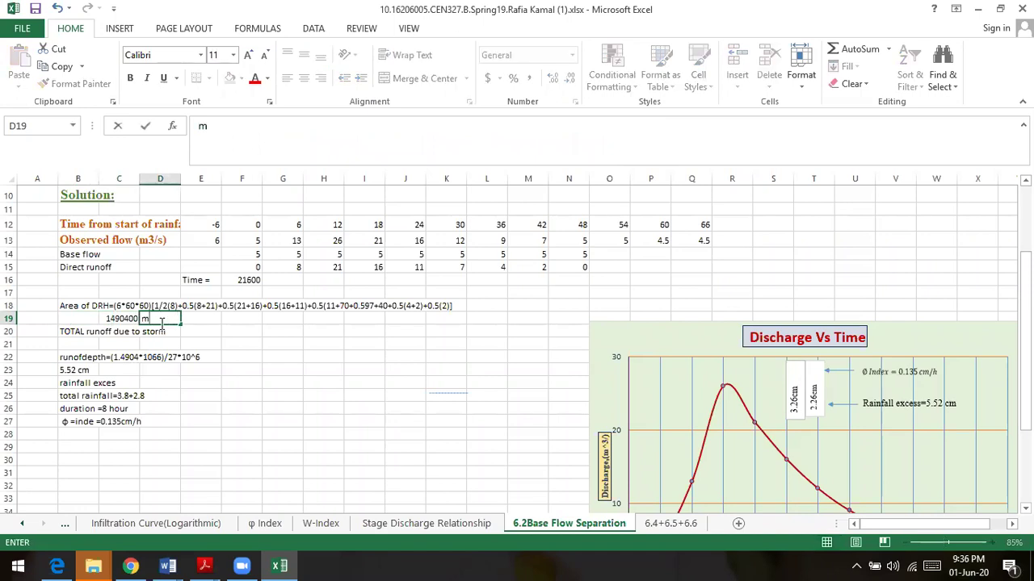
text(3)
key(Return)
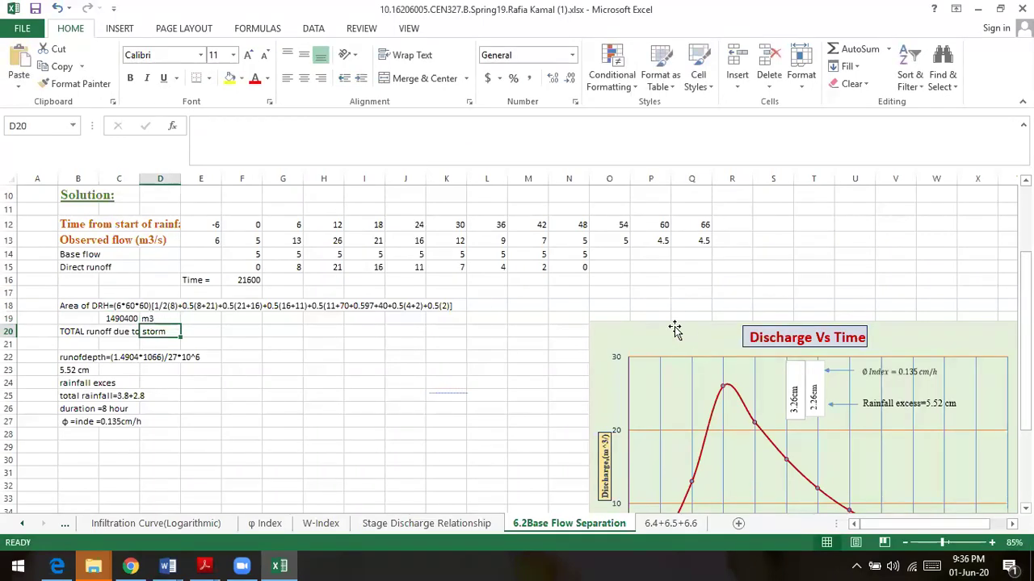
Step: Format the 3 of the m3 unit in D19 as superscript
click(161, 317)
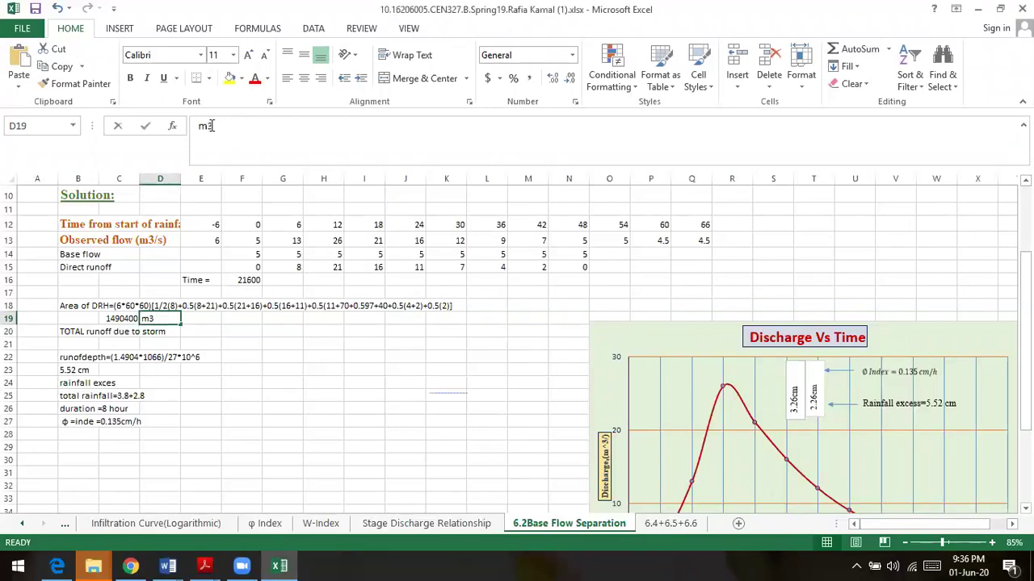
click(206, 126)
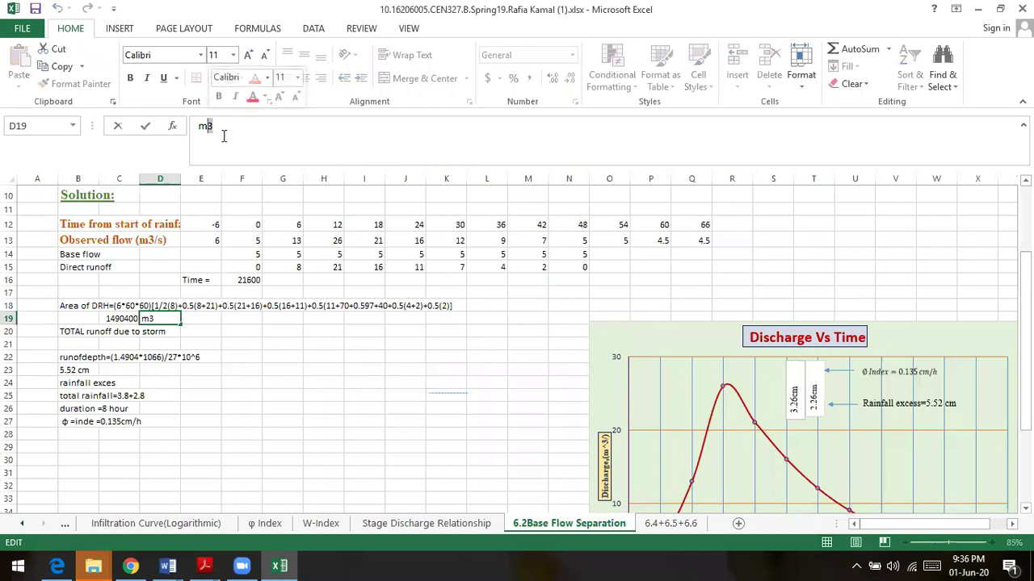
right_click(208, 130)
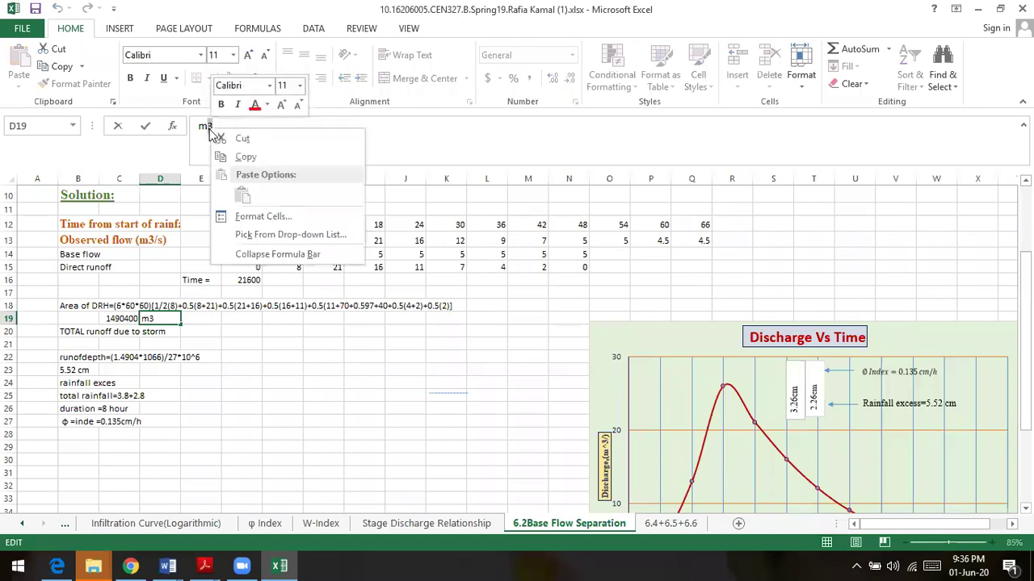
click(260, 217)
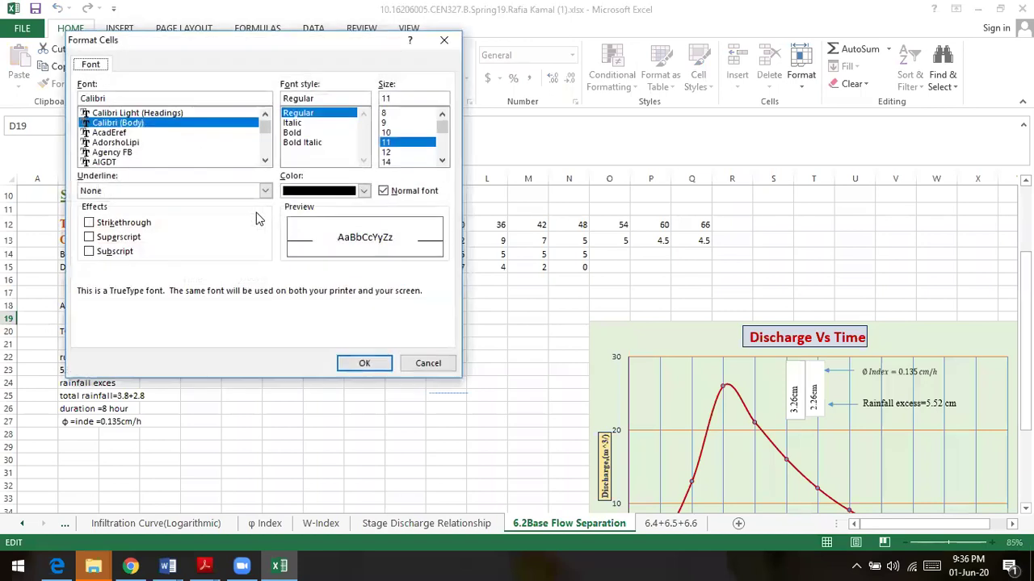
click(114, 237)
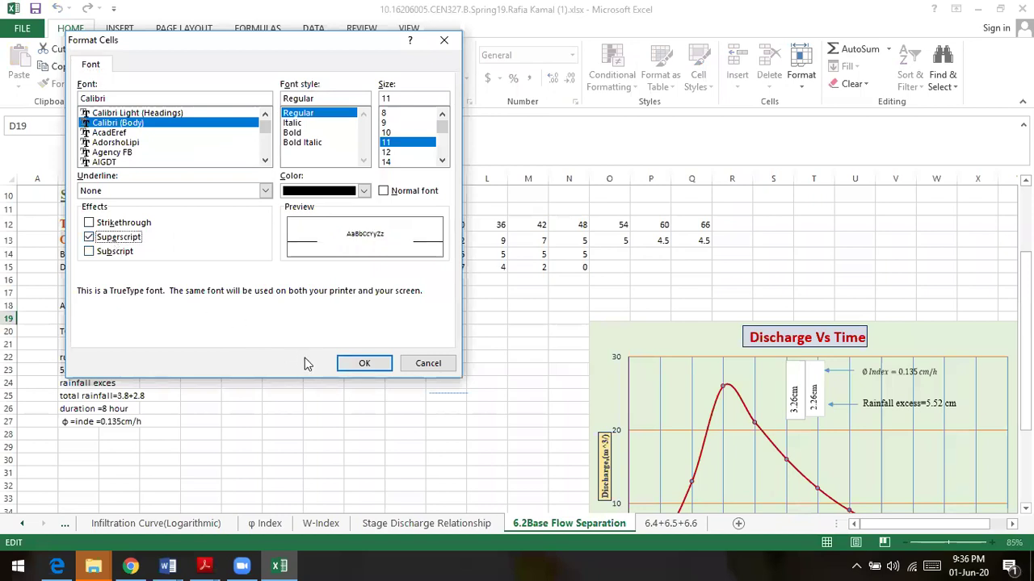
click(364, 365)
click(392, 370)
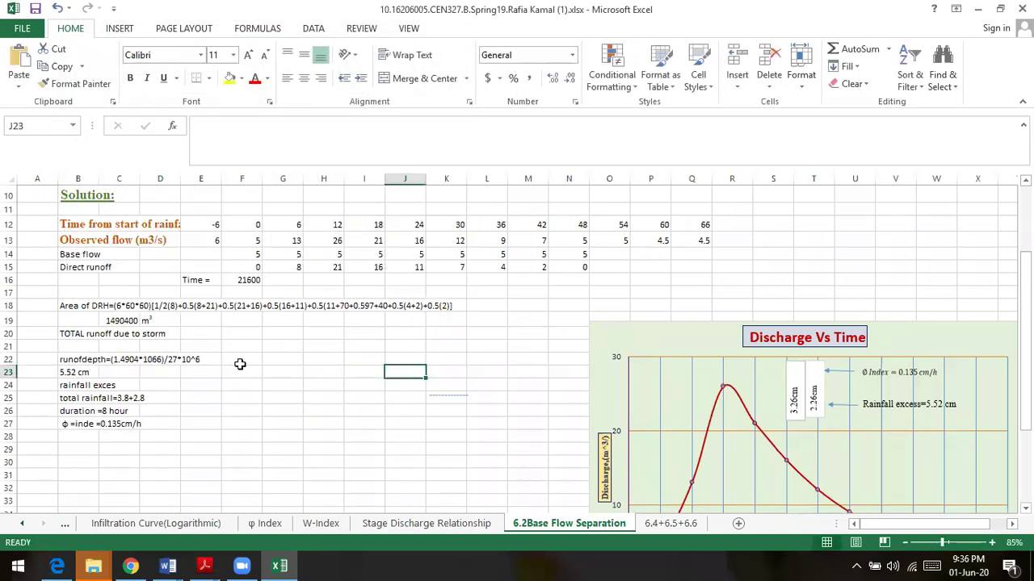
Step: Label the result row in B19 as "TOTAL runoff due to storm"
click(84, 319)
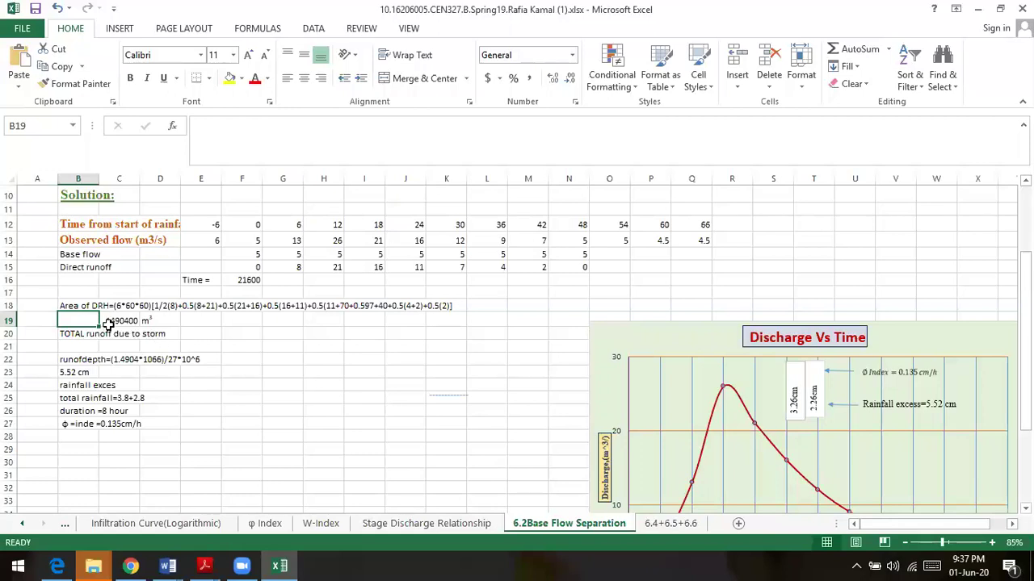
text(To)
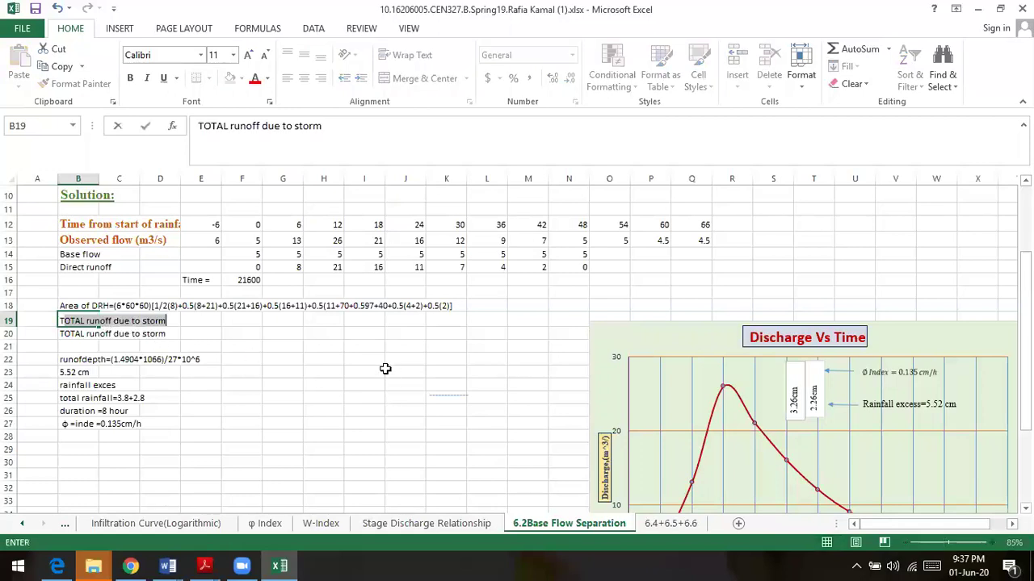
text(tal)
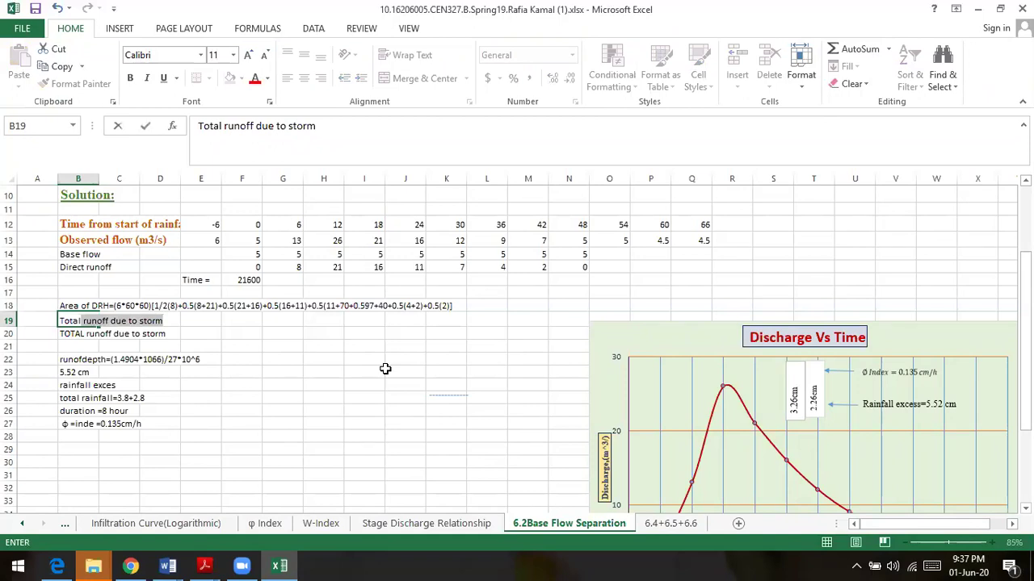
key(Return)
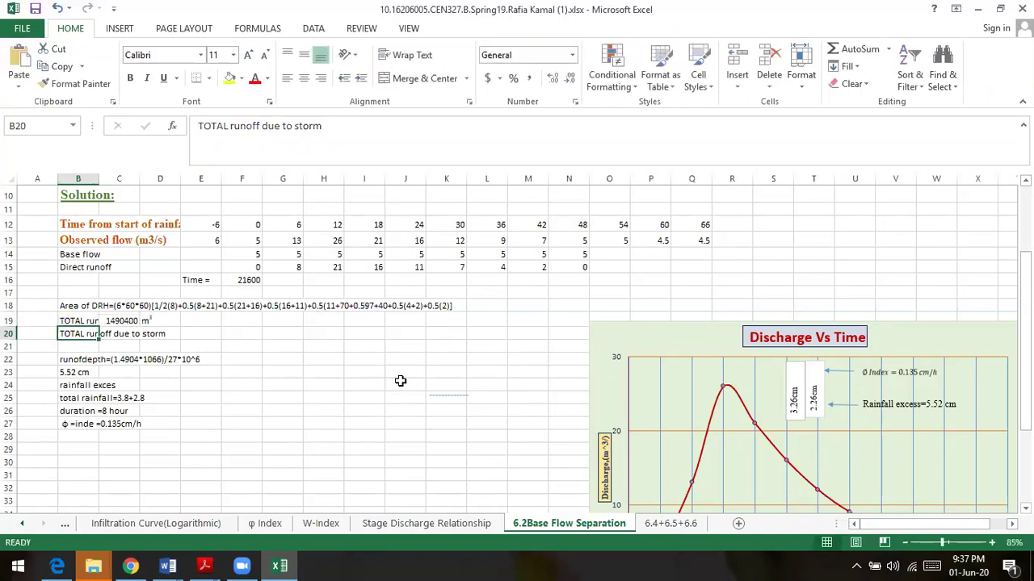
Step: Move the total runoff formula from C19 to E19
click(121, 322)
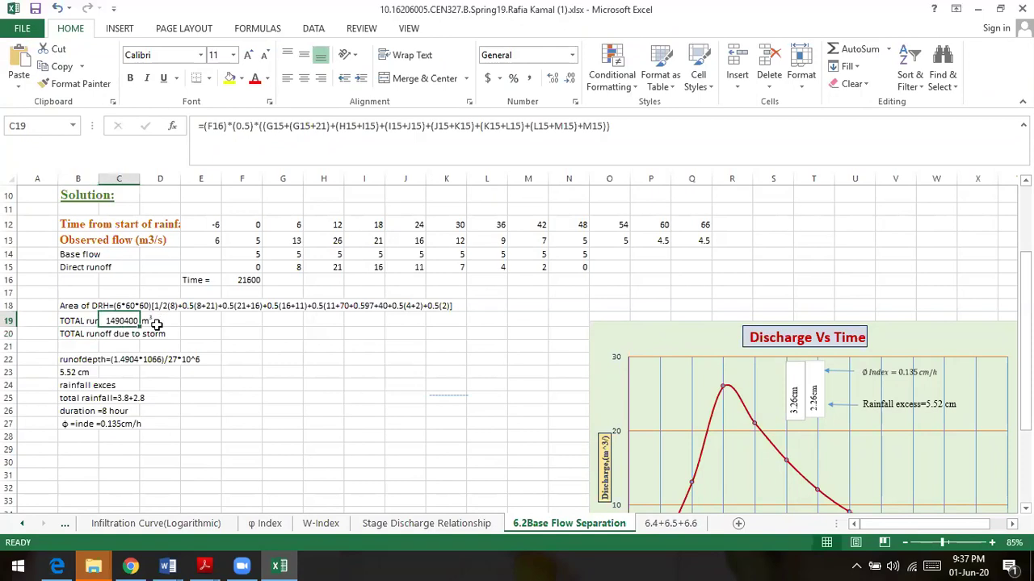
click(612, 131)
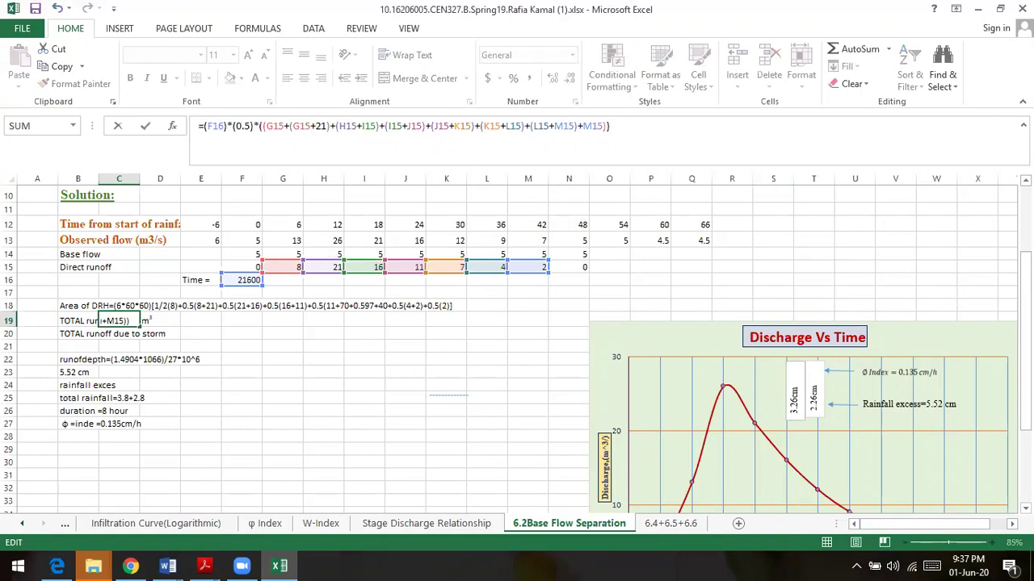
click(397, 328)
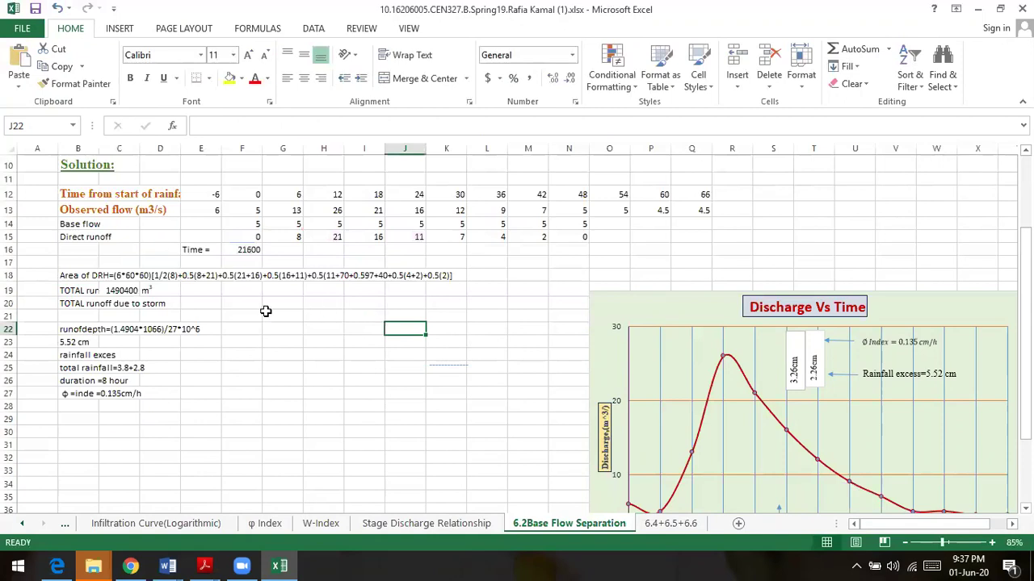
click(113, 291)
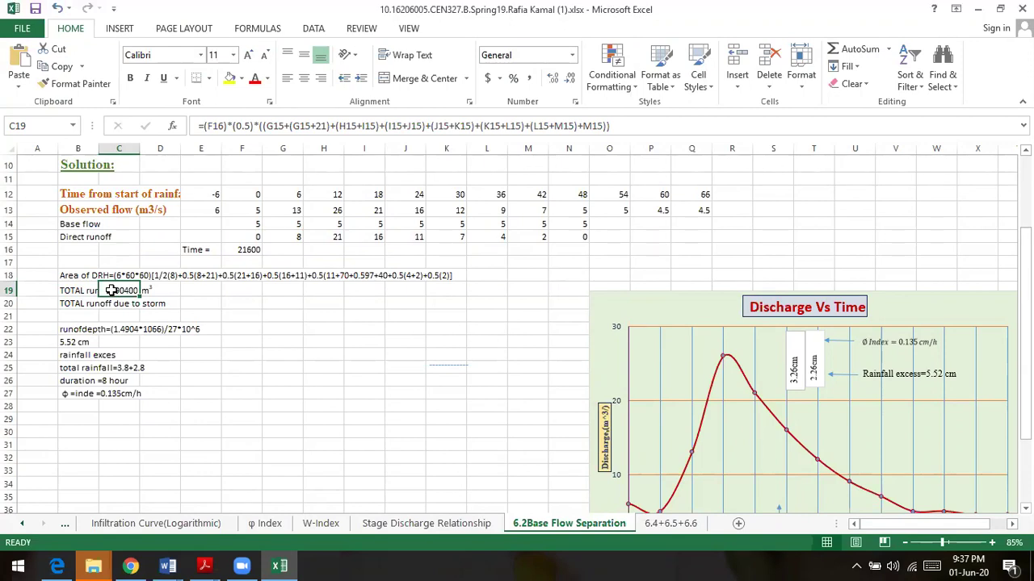
key(ctrl+c)
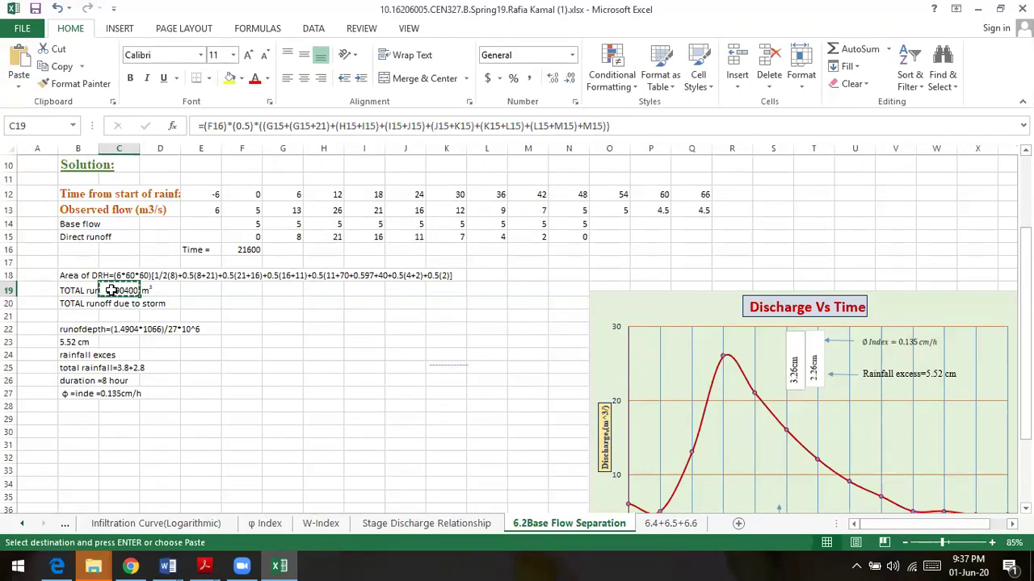
click(208, 291)
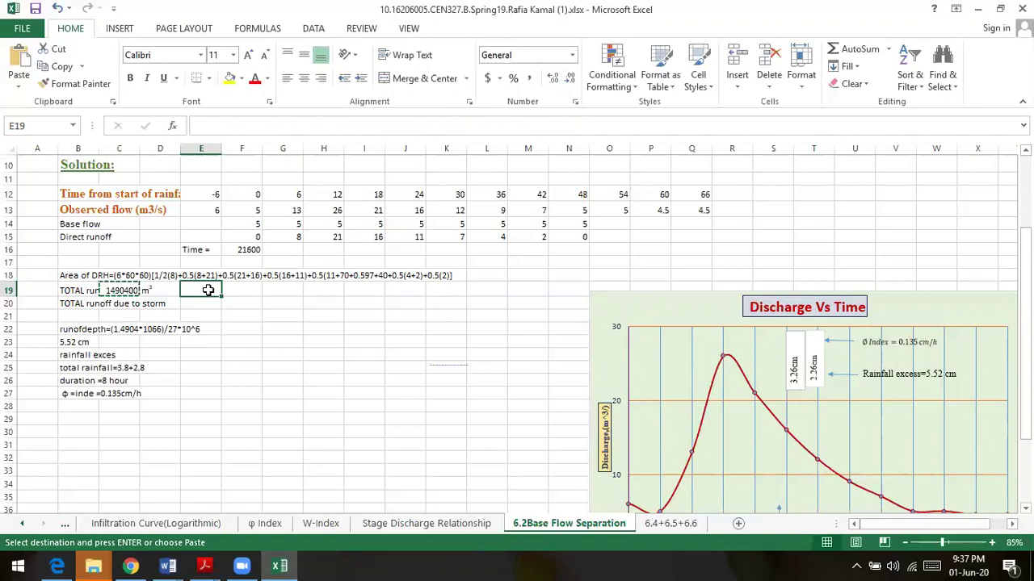
key(Return)
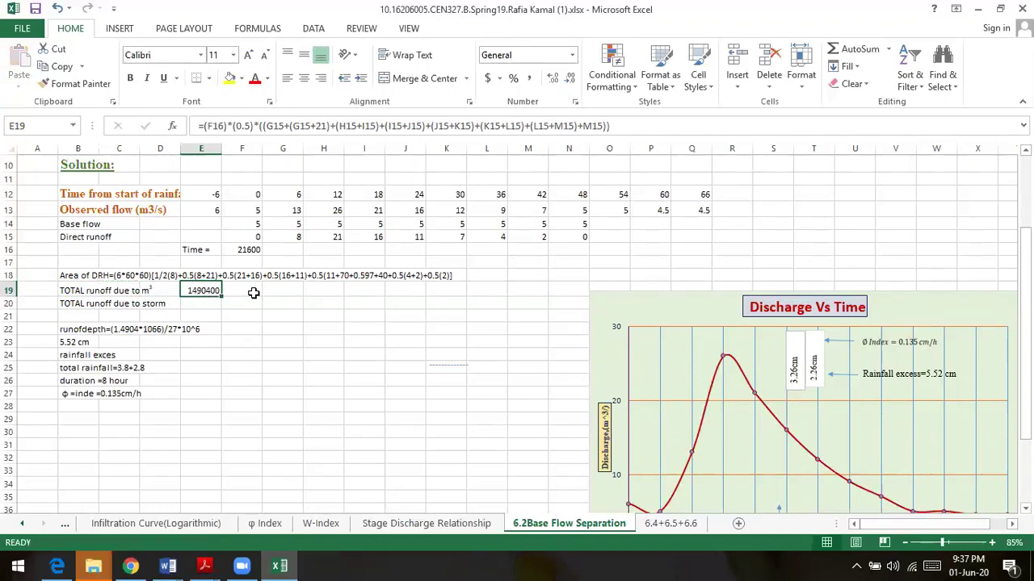
Step: Move the m³ unit from D19 to F19, beside the total storm runoff value
click(252, 290)
click(151, 291)
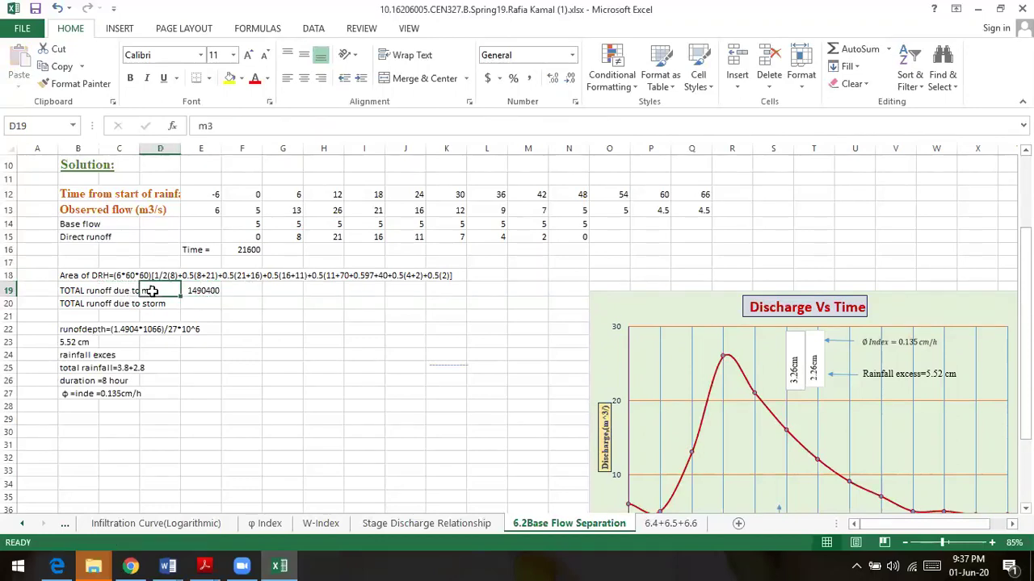
key(ctrl+c)
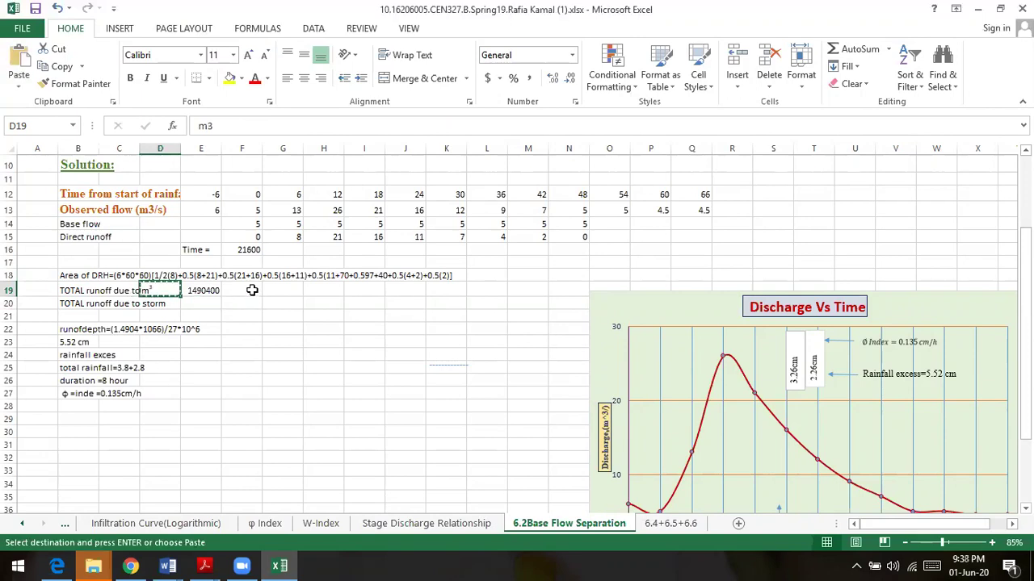
click(252, 291)
key(Return)
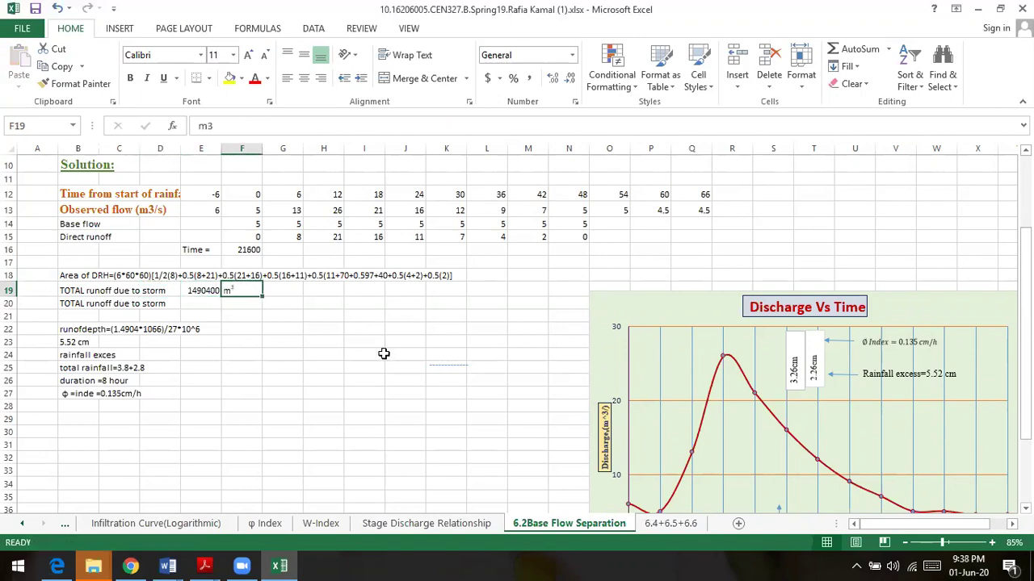
key(Return)
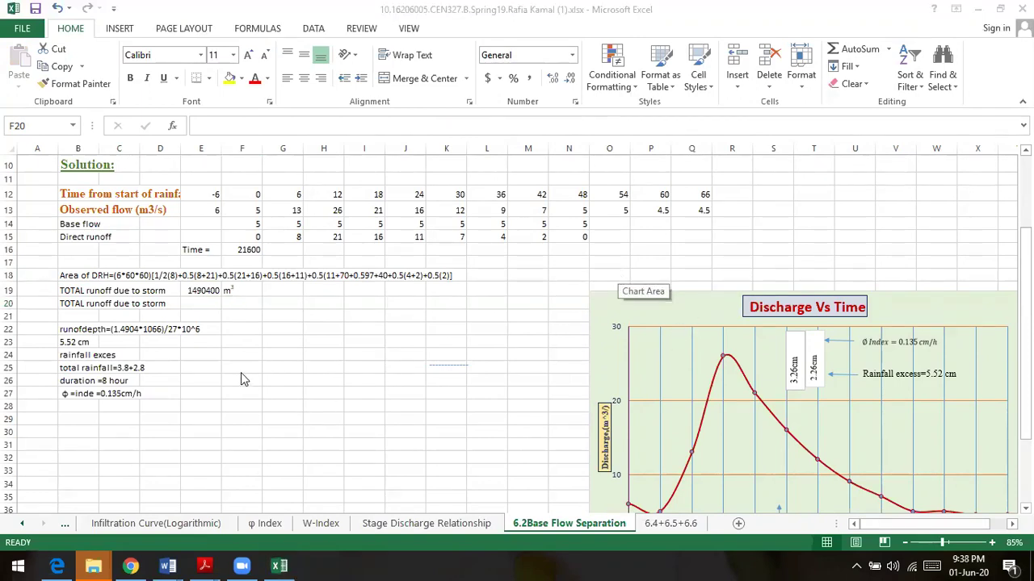
Step: Clear the duplicate "TOTAL runoff due to storm" label from B20 and save the workbook
click(59, 307)
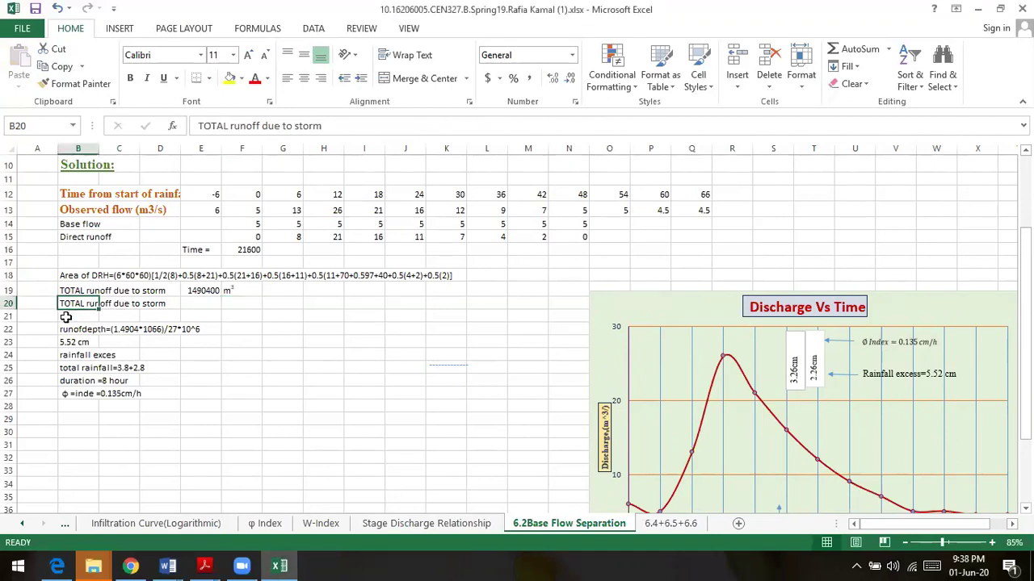
key(Delete)
click(67, 317)
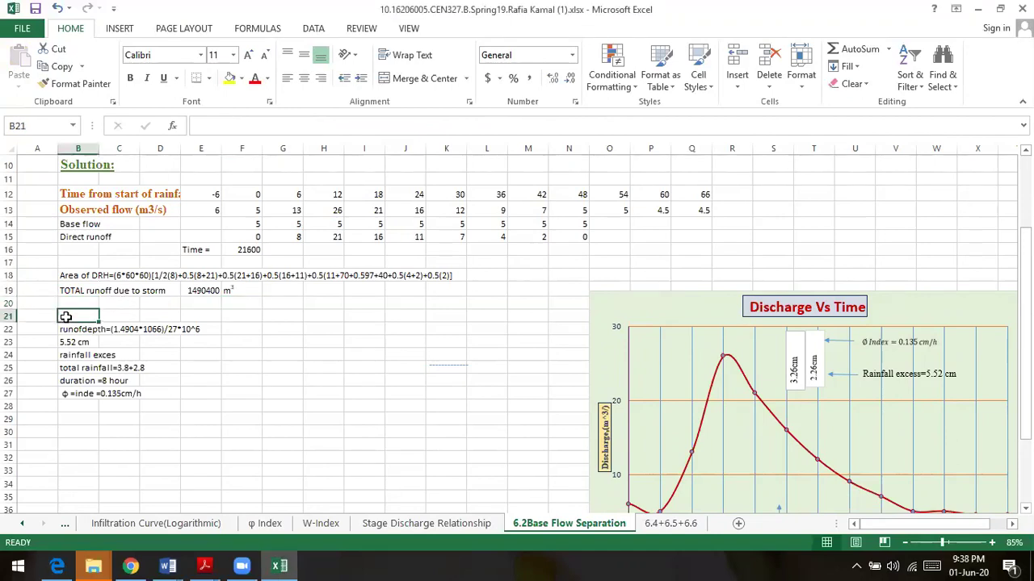
click(35, 9)
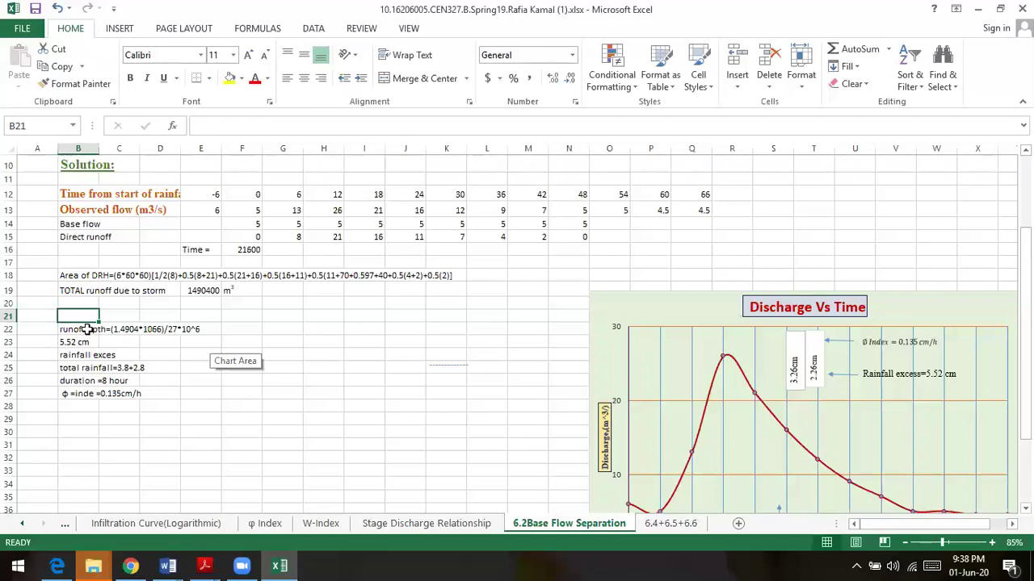
Step: Enter the label "runoff depth" in B21
text(runof)
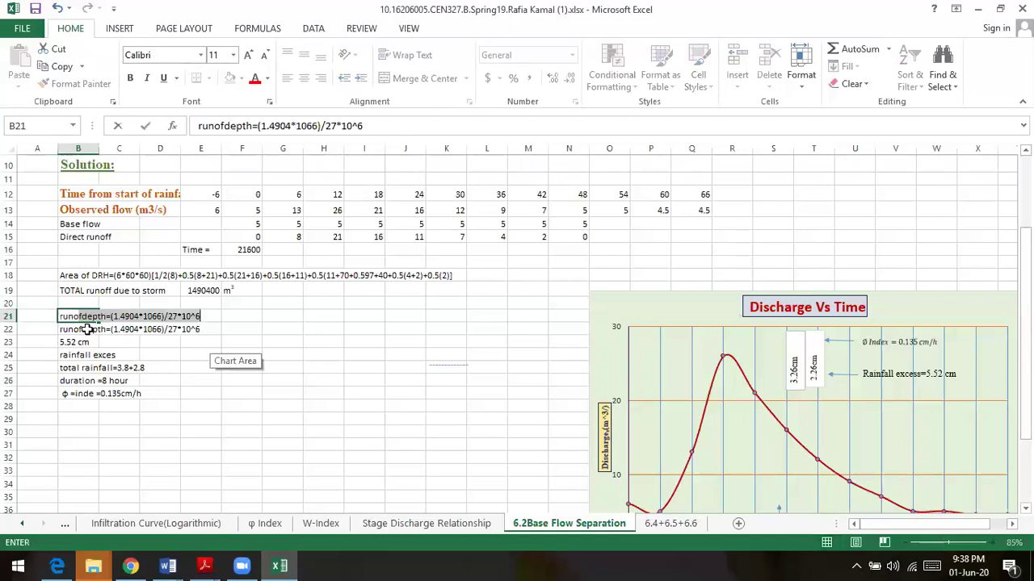
text(f d)
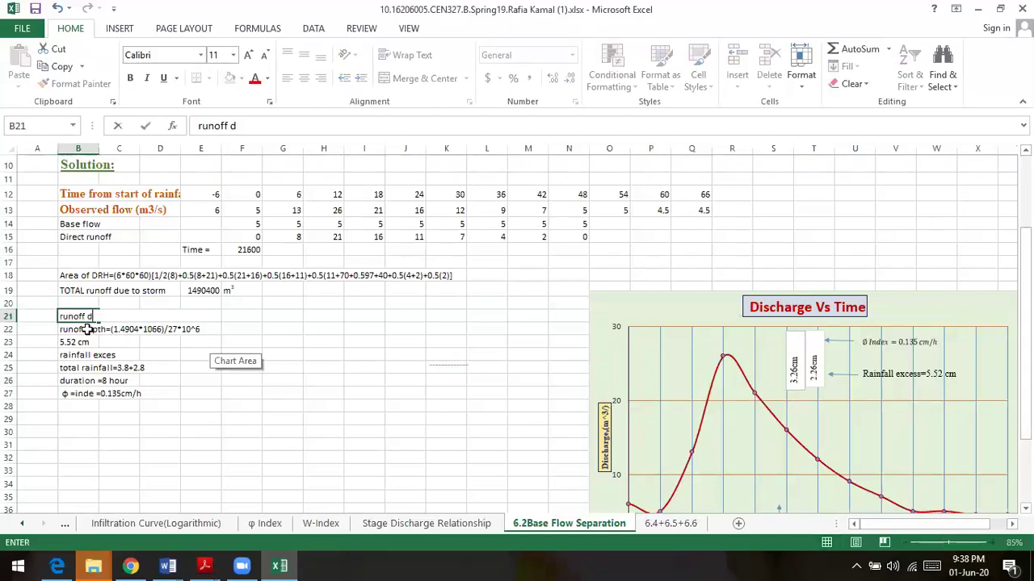
text(epth)
key(Return)
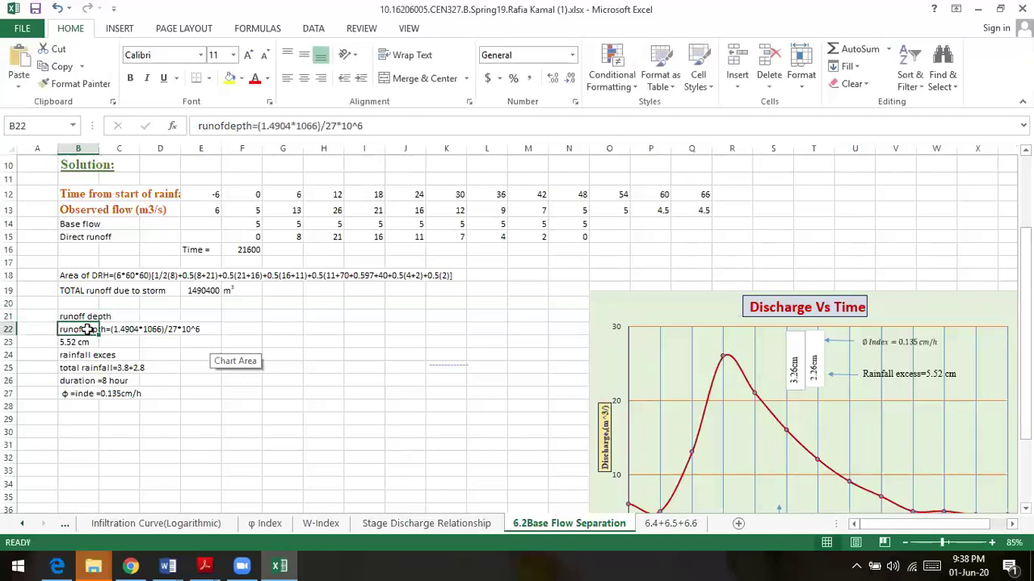
click(167, 315)
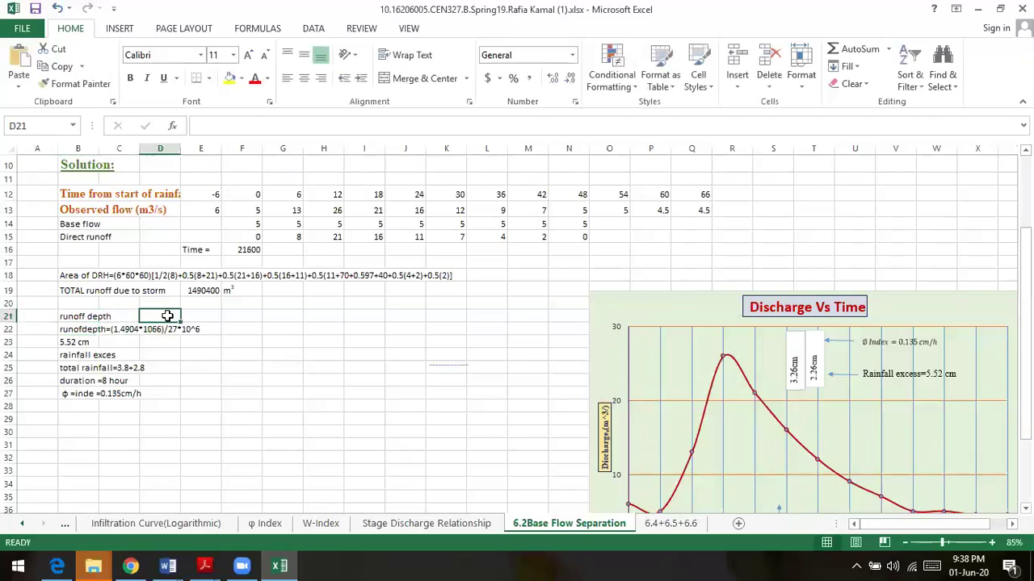
text(=)
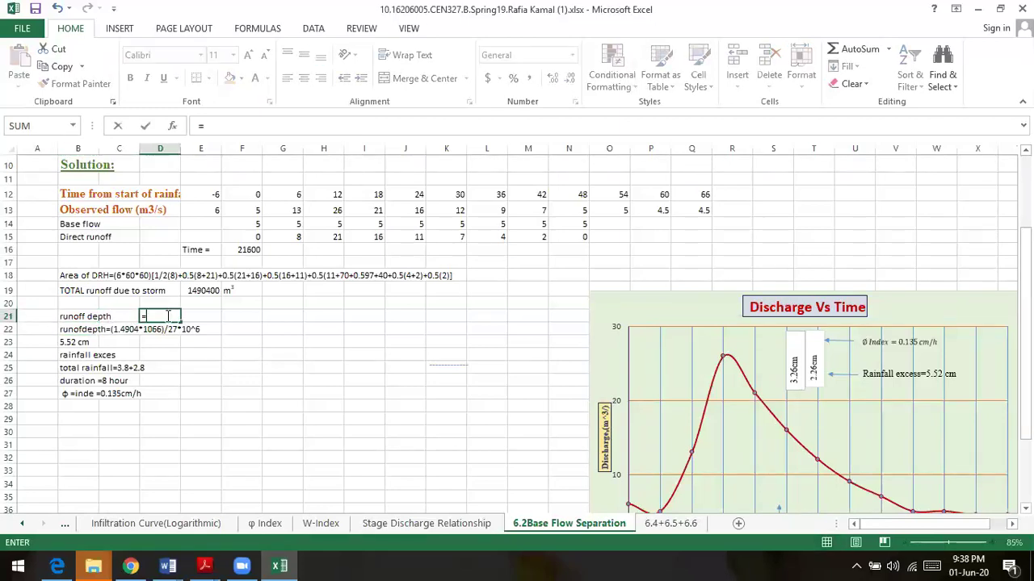
click(202, 290)
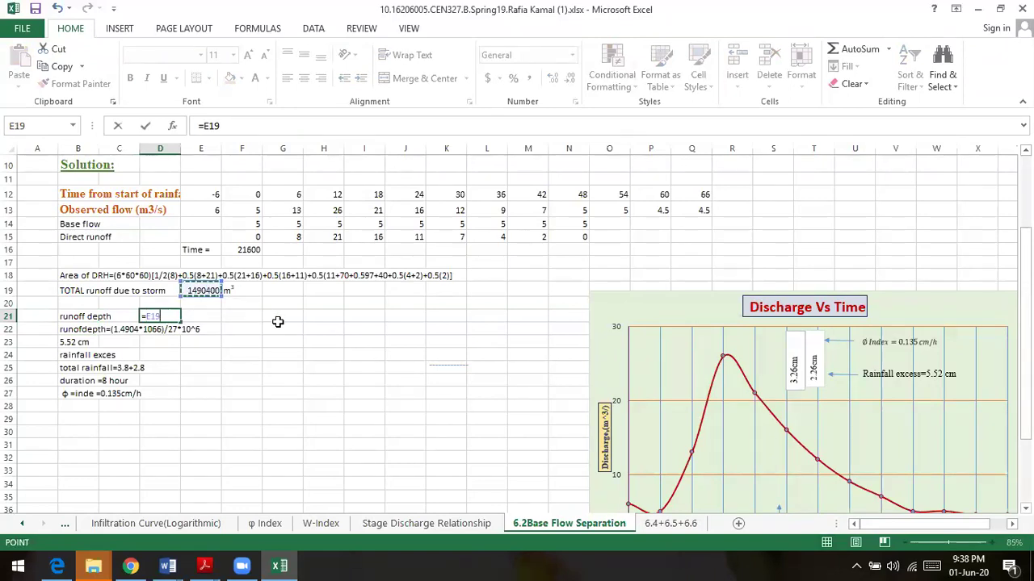
text(/)
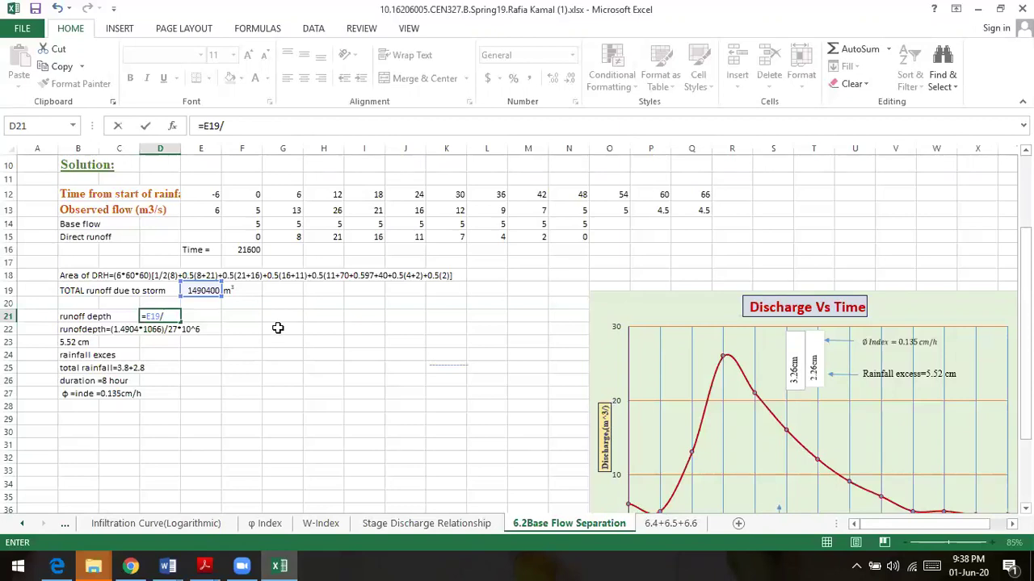
scroll(277, 329, up, 3)
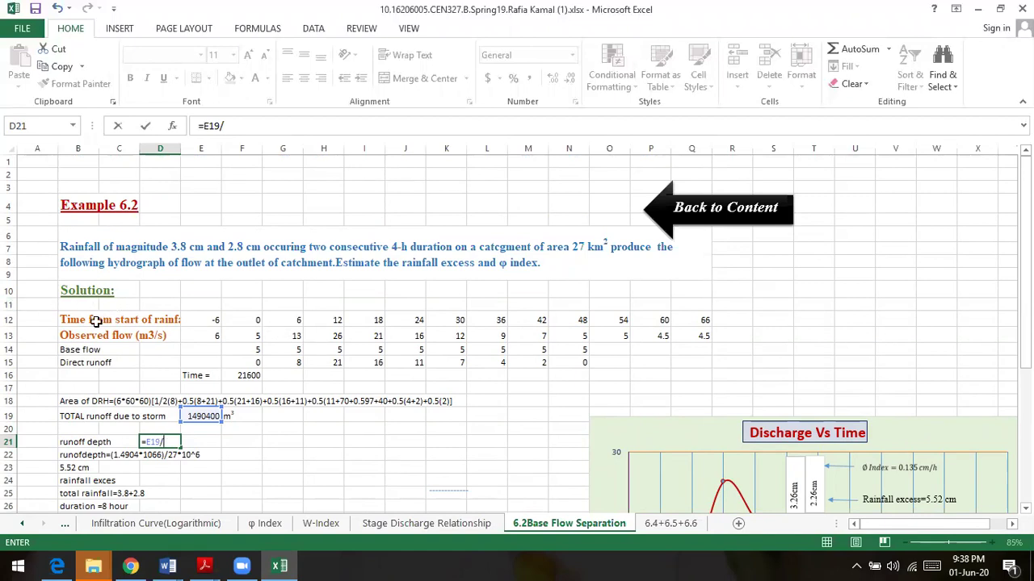
key(Escape)
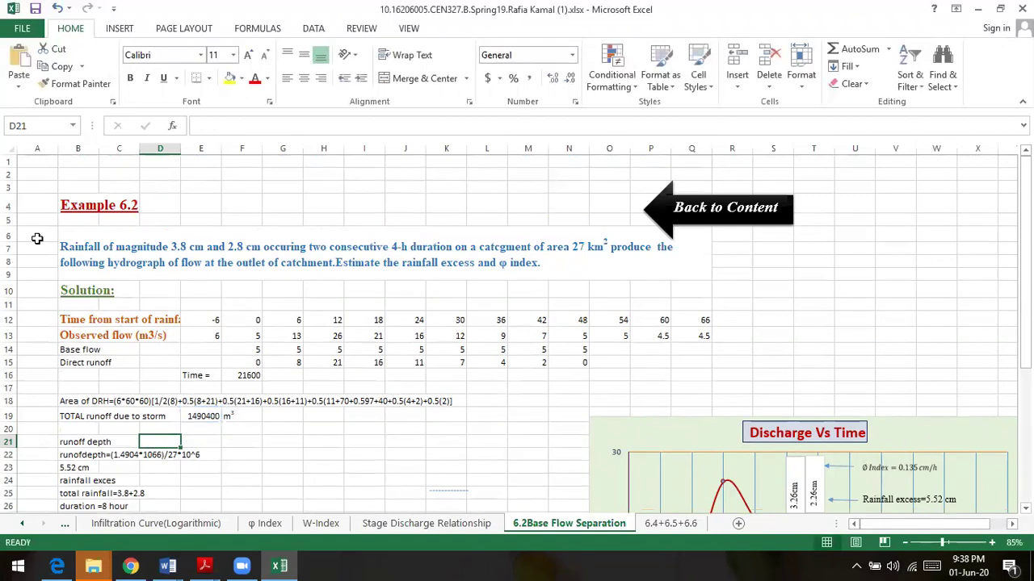
Step: Try inserting a blank row above the Solution heading, and undo the insertion
click(10, 295)
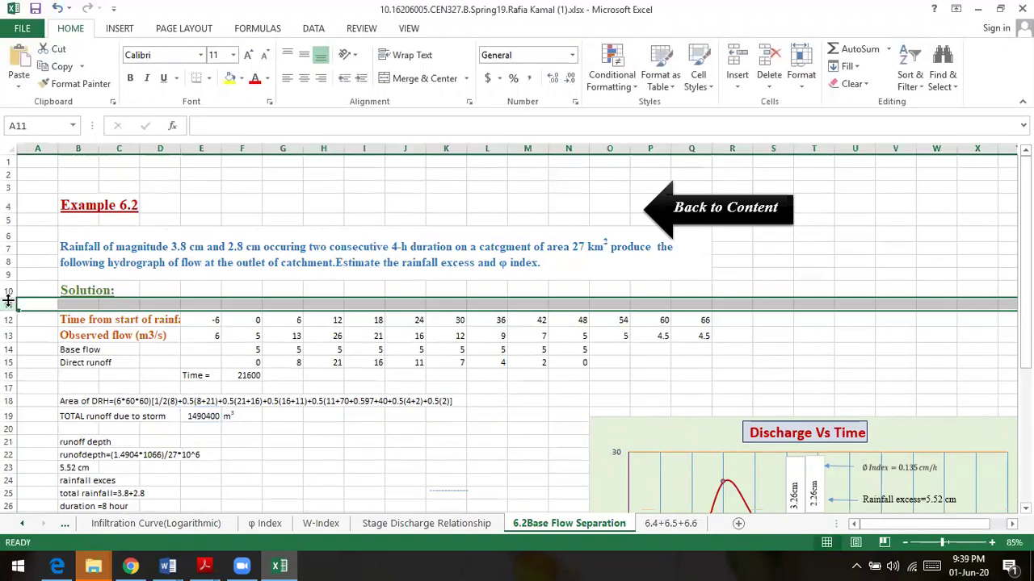
right_click(10, 295)
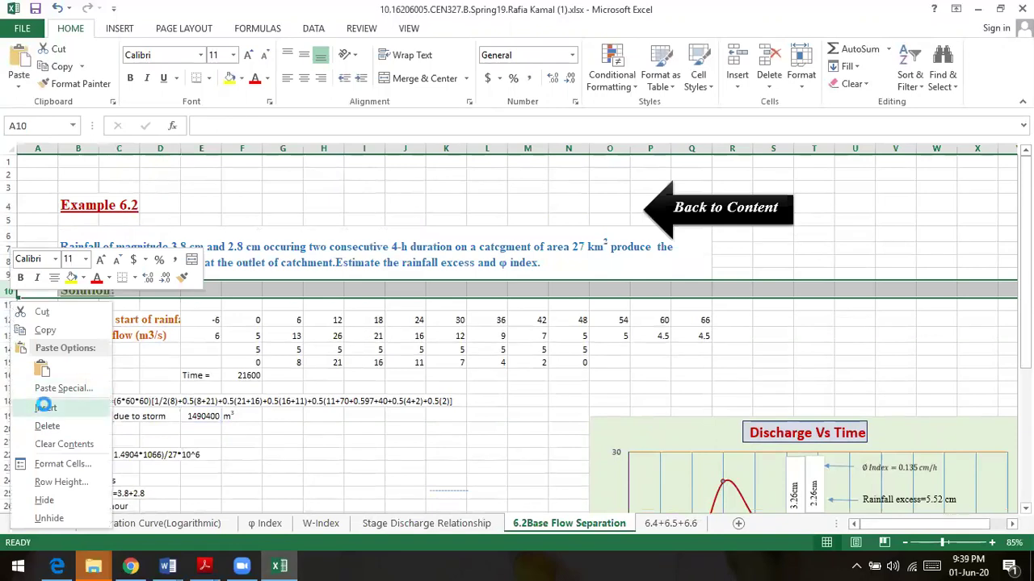
click(46, 408)
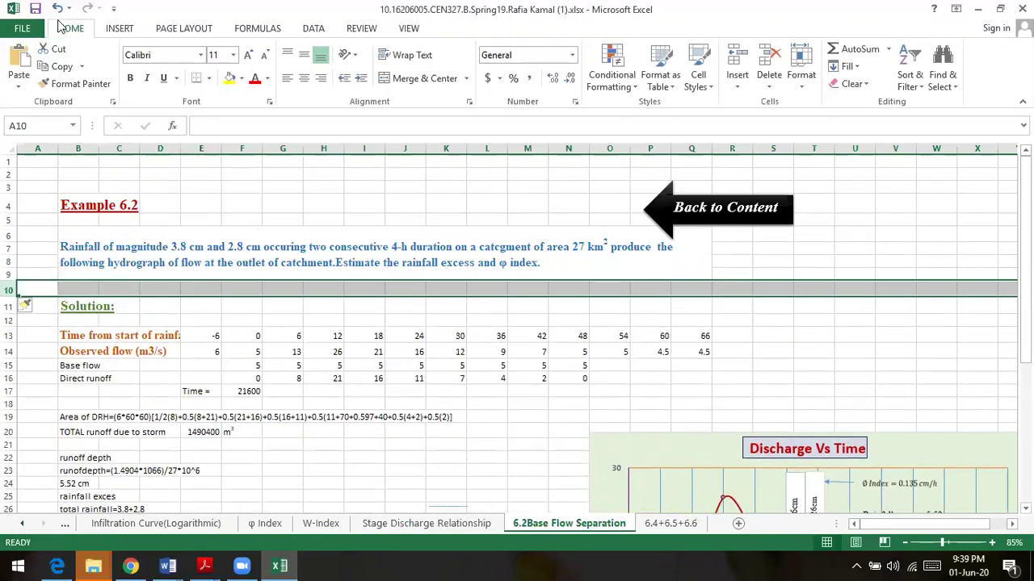
click(57, 7)
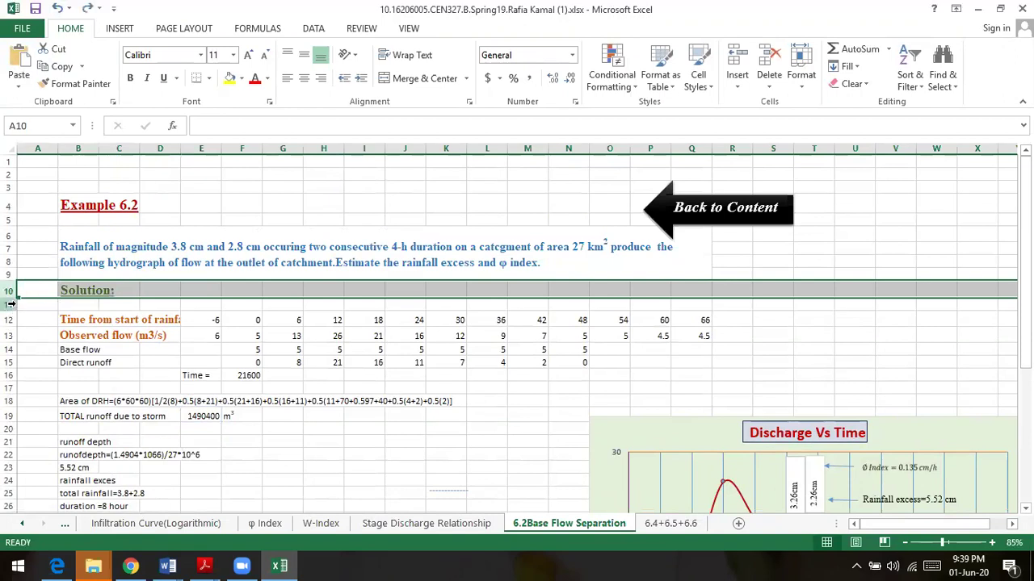
Step: Insert a row directly below the Solution heading and label it "Catchment area" in B11
click(10, 304)
right_click(11, 305)
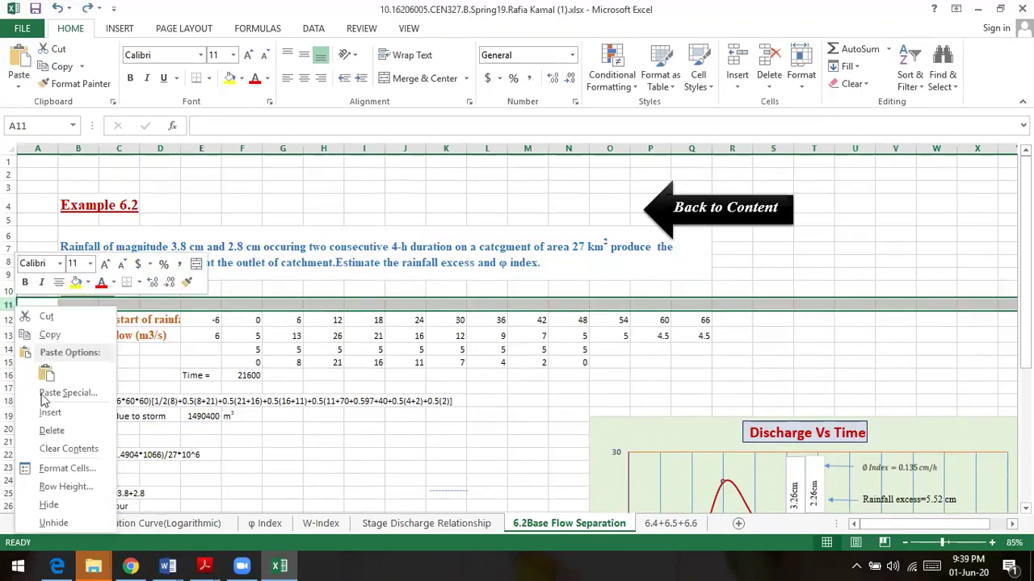
click(50, 413)
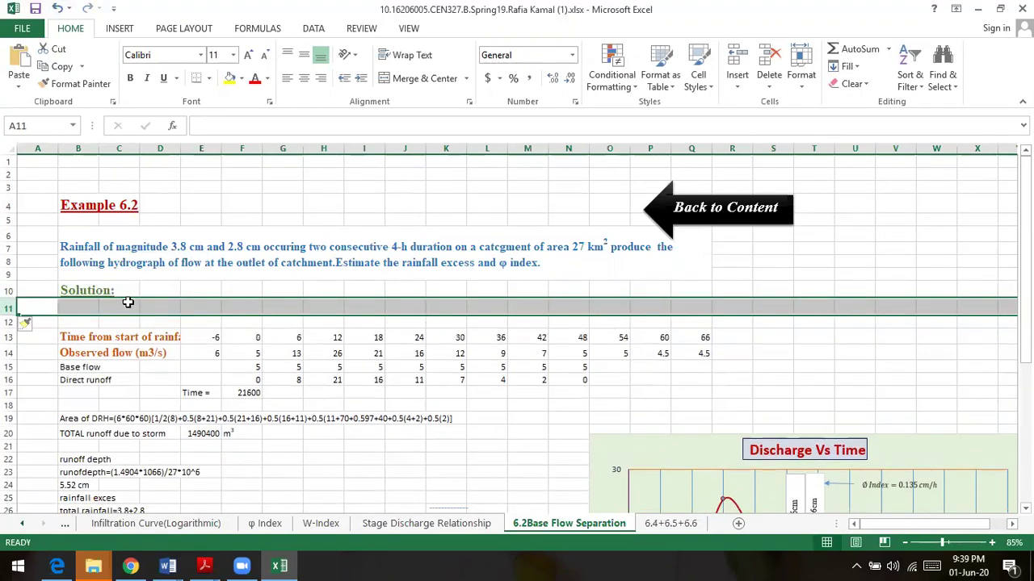
click(78, 306)
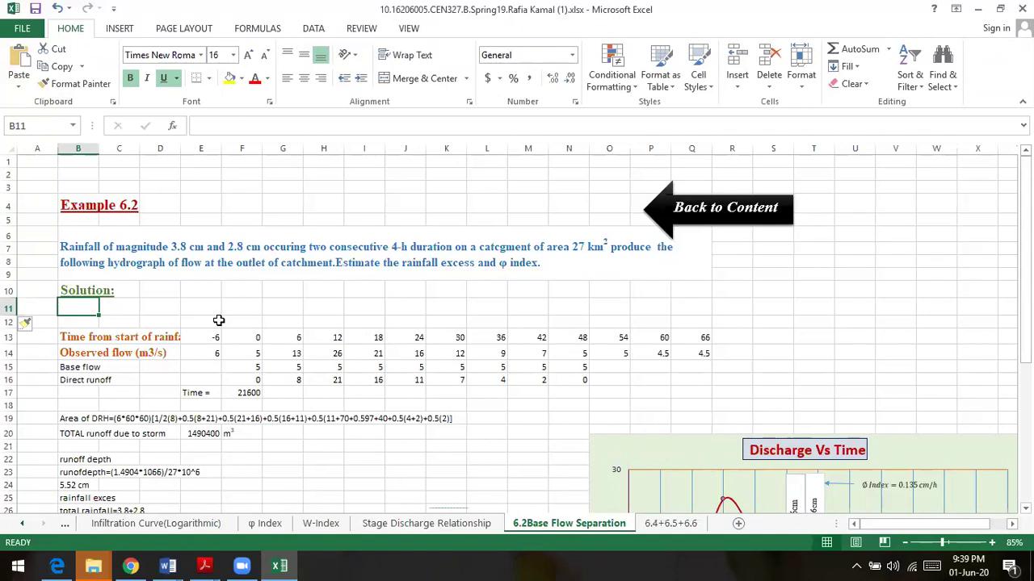
text(Catchment area)
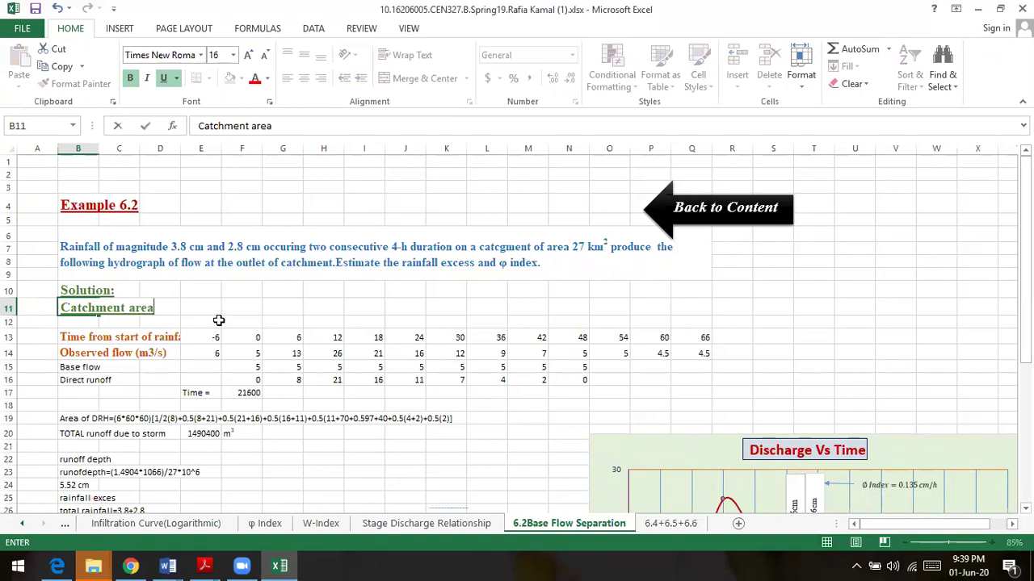
key(Return)
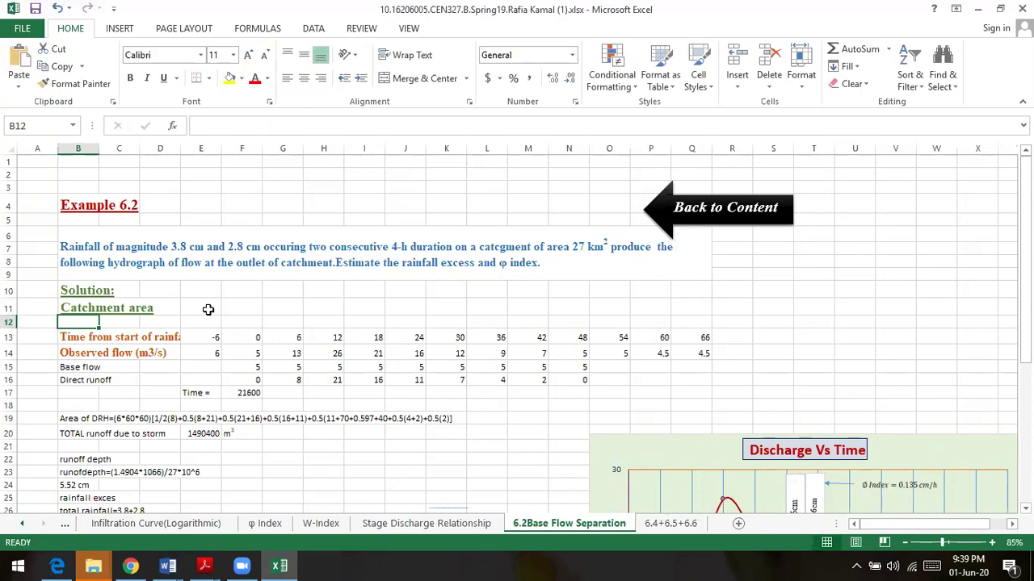
Step: Enter the catchment area in E11 as the formula =27*10^6
click(208, 309)
text(=)
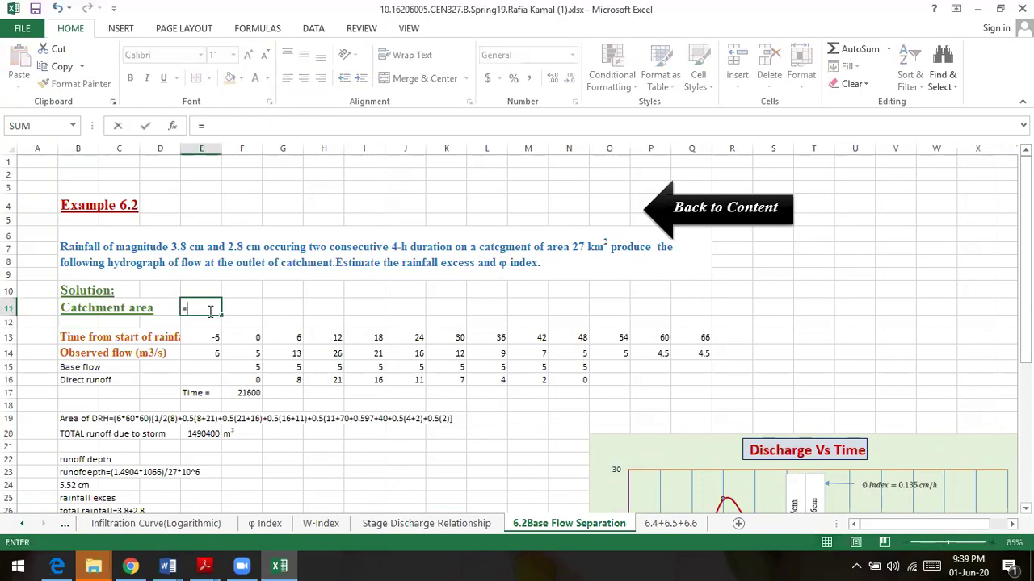
text(27*1)
text(q)
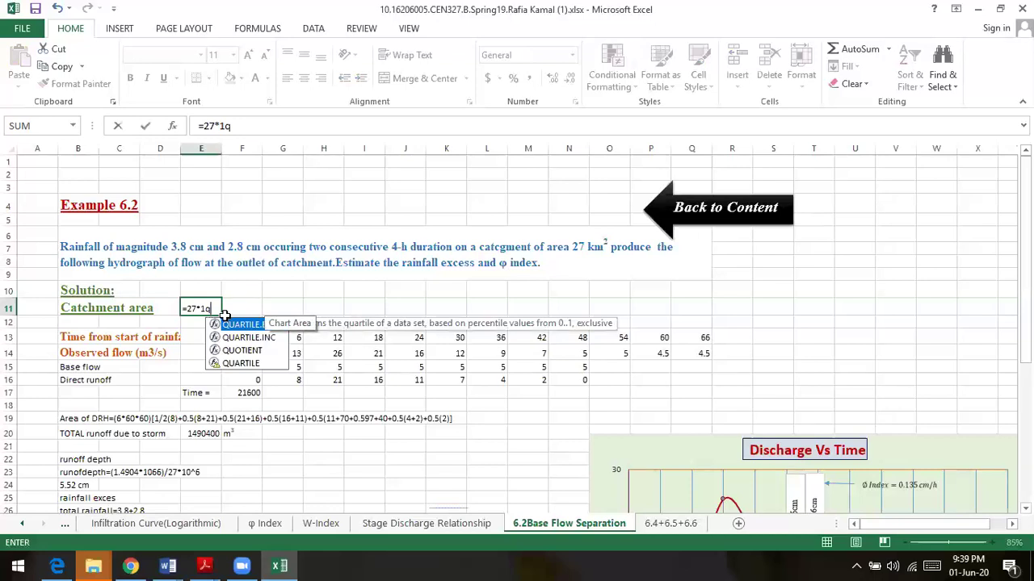
key(BackSpace)
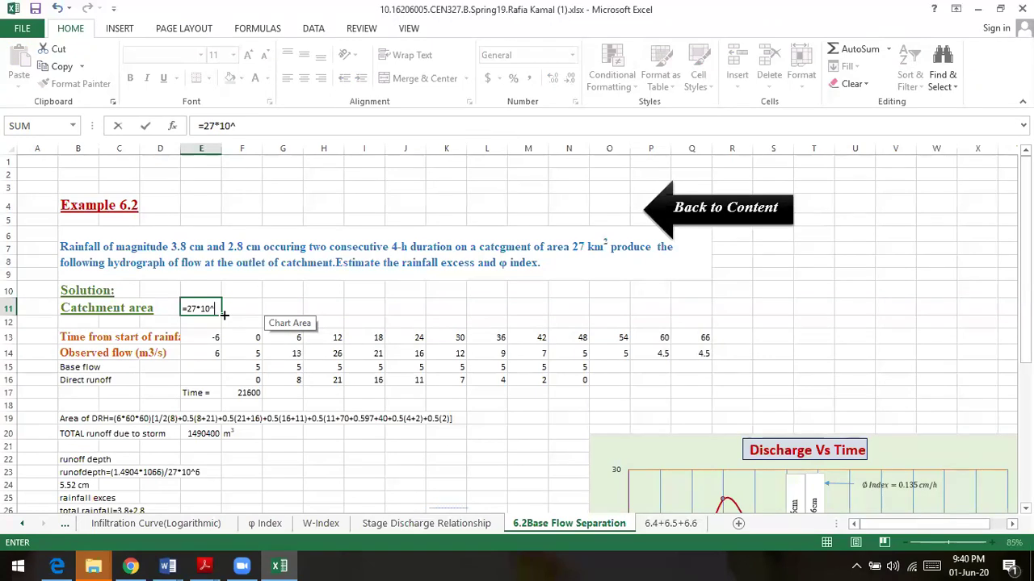
key(Return)
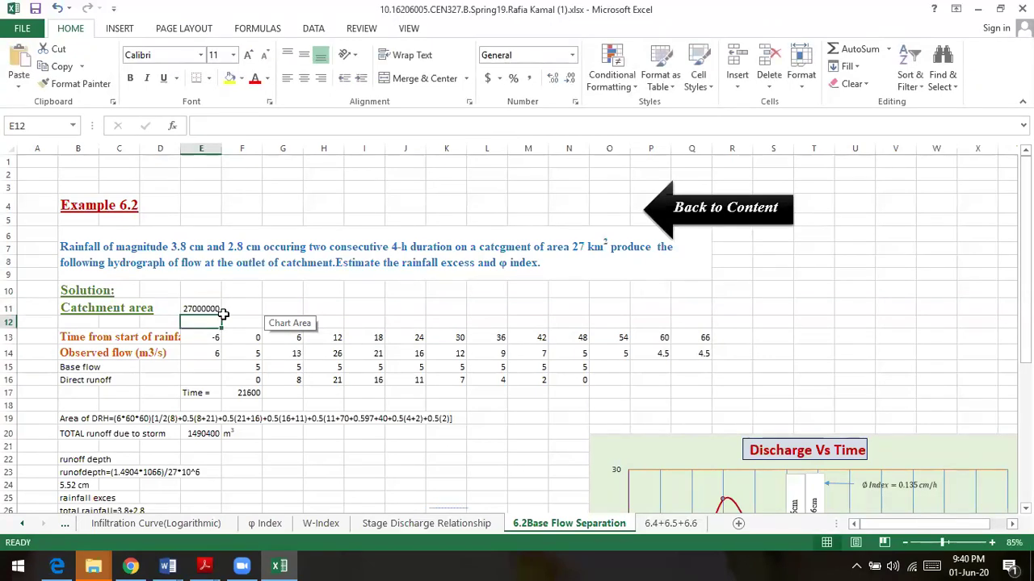
Step: Compute the runoff depth in E22 by dividing the total storm runoff by the catchment area with =E20/E11
click(193, 458)
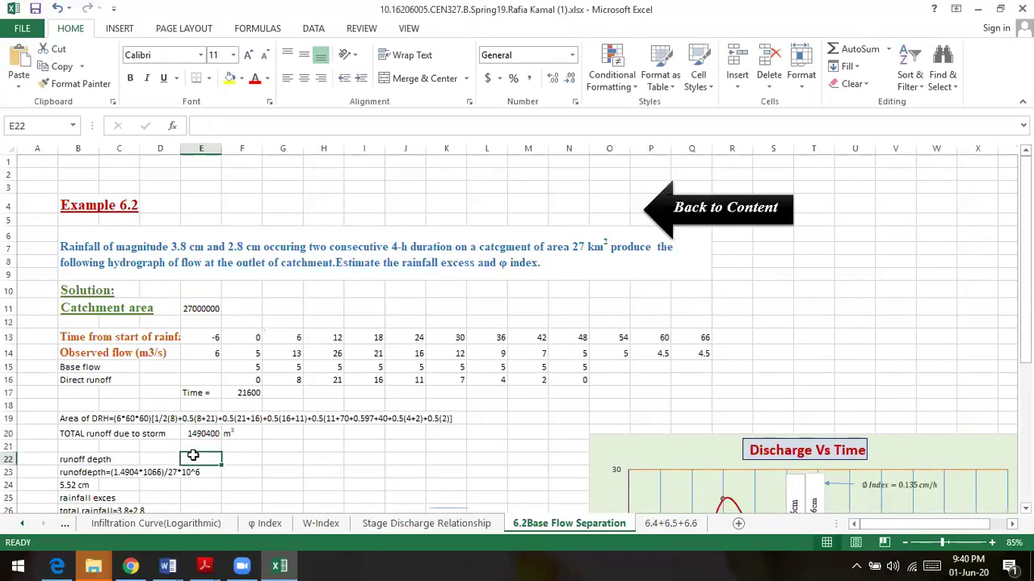
text(=)
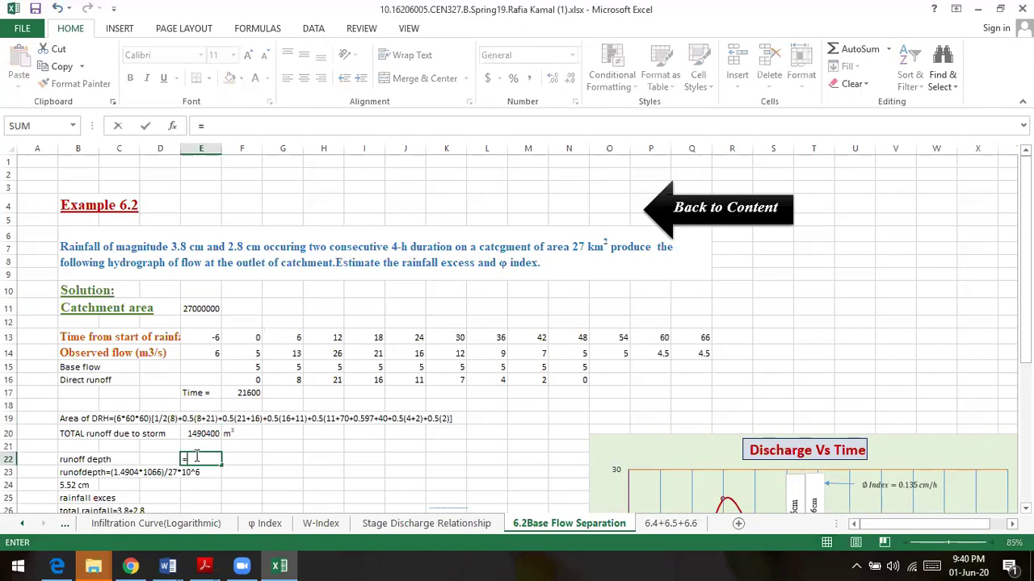
click(201, 429)
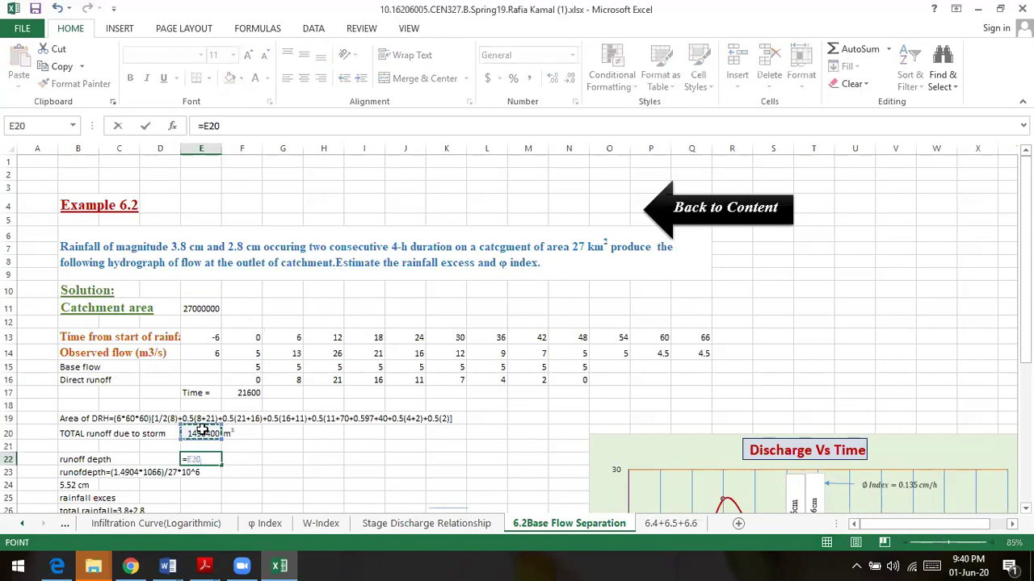
text(/)
click(200, 308)
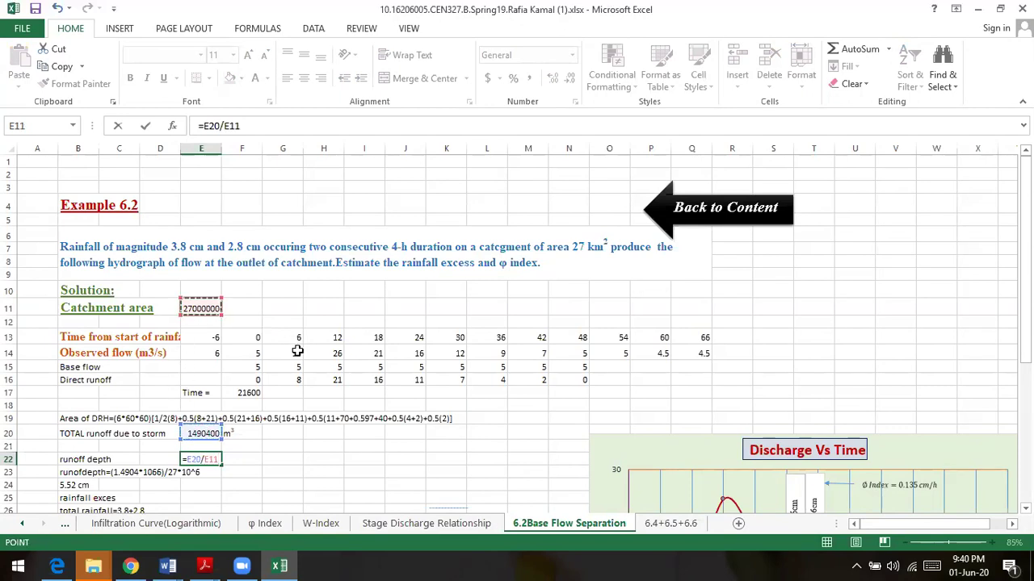
key(Return)
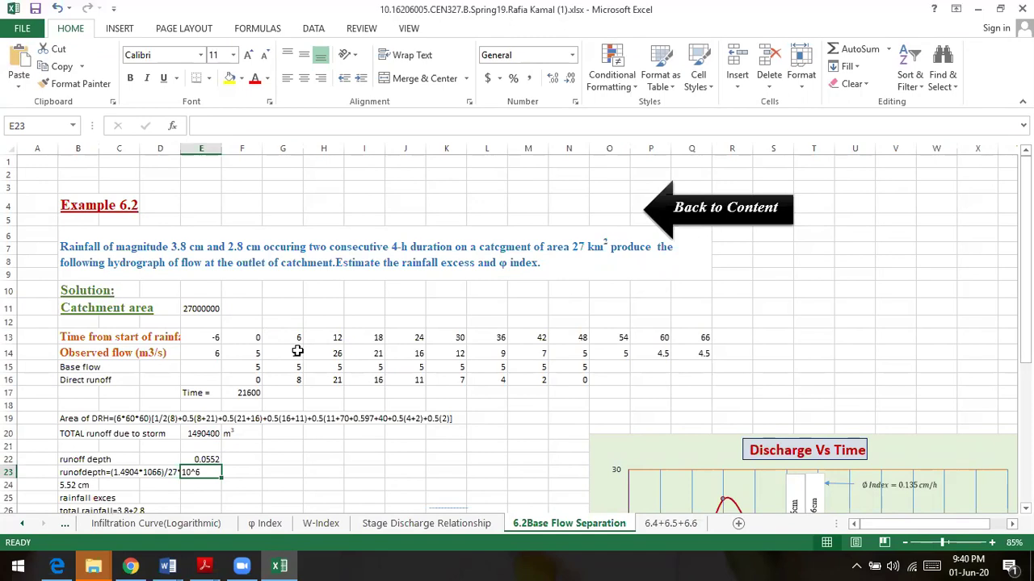
click(233, 456)
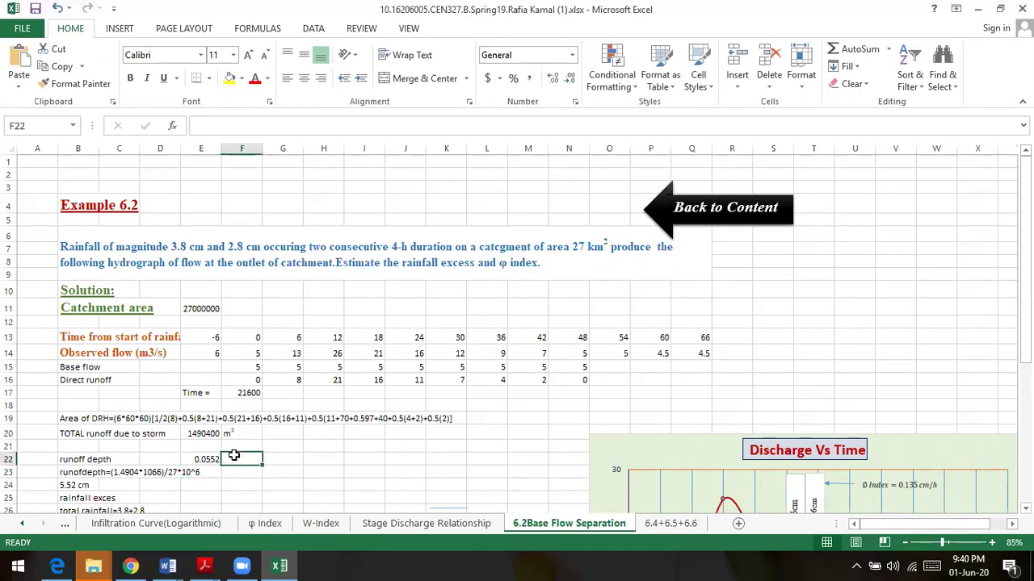
Step: Enter the unit m beside the runoff depth in F22, and insert a blank row above the runofdepth calculation line
text(m)
key(Return)
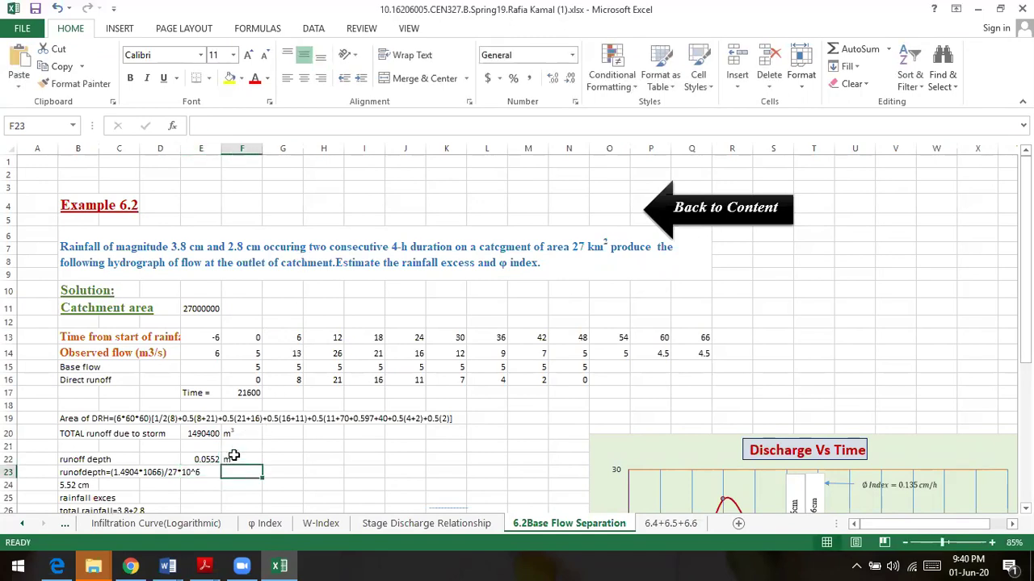
right_click(7, 471)
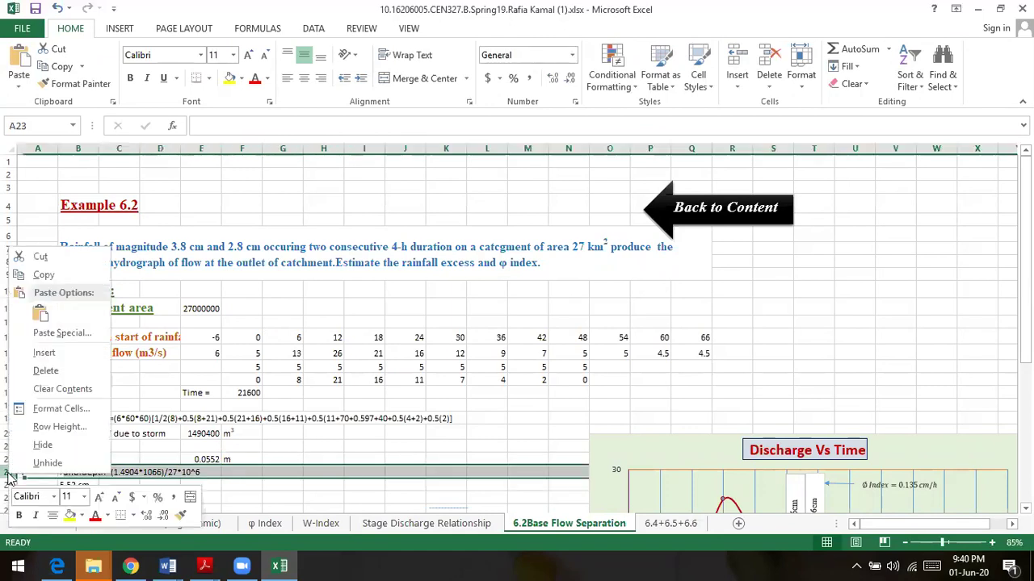
key(Escape)
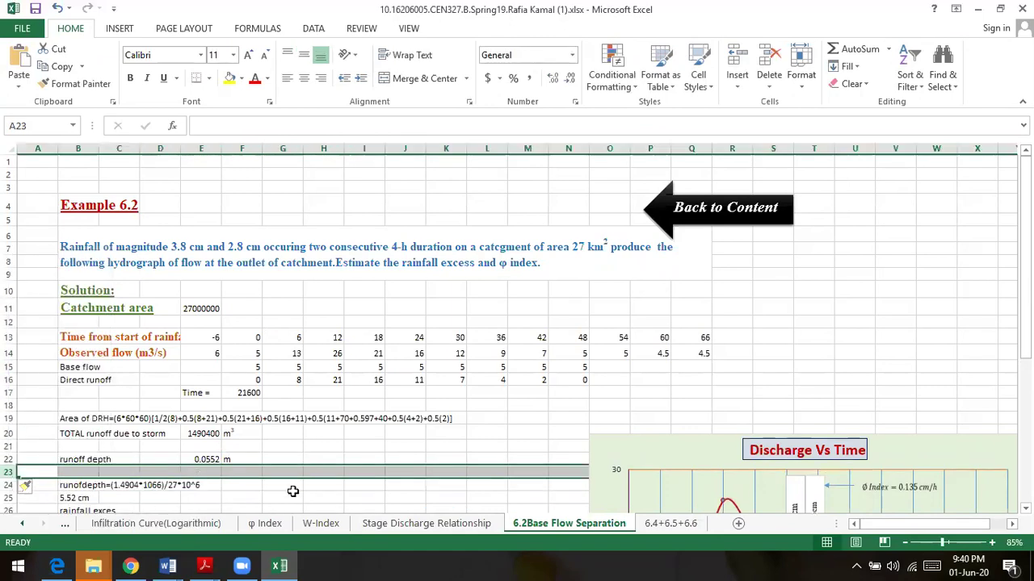
click(291, 473)
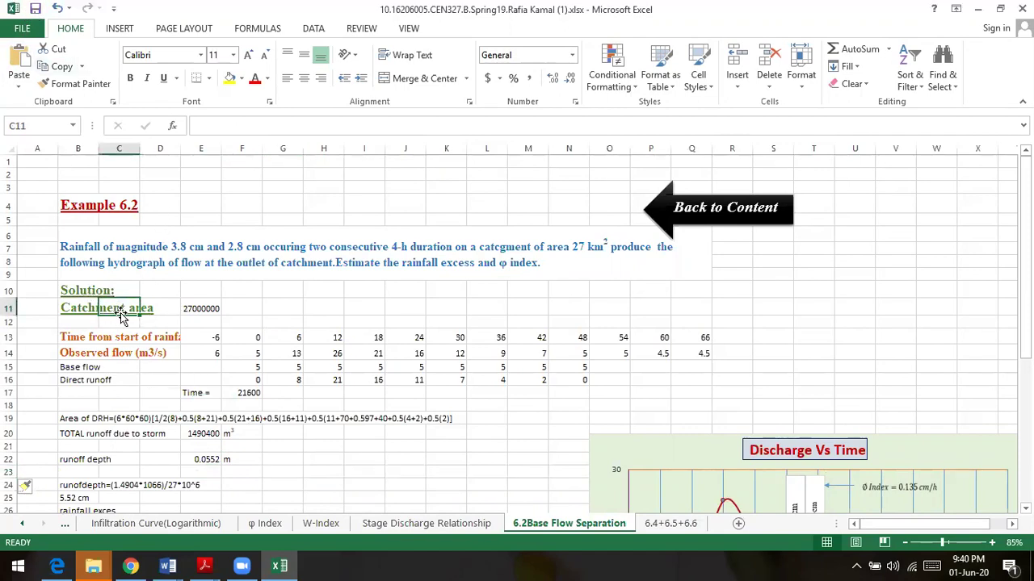
Step: Remove the bold and underline from the "Catchment area" label in B11 and set its font size to 12
click(82, 307)
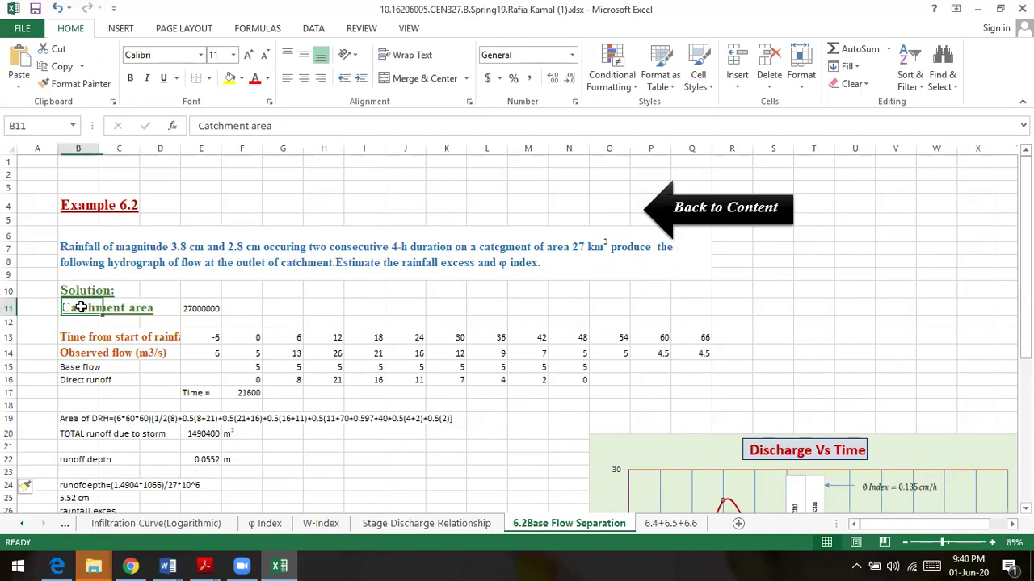
click(129, 79)
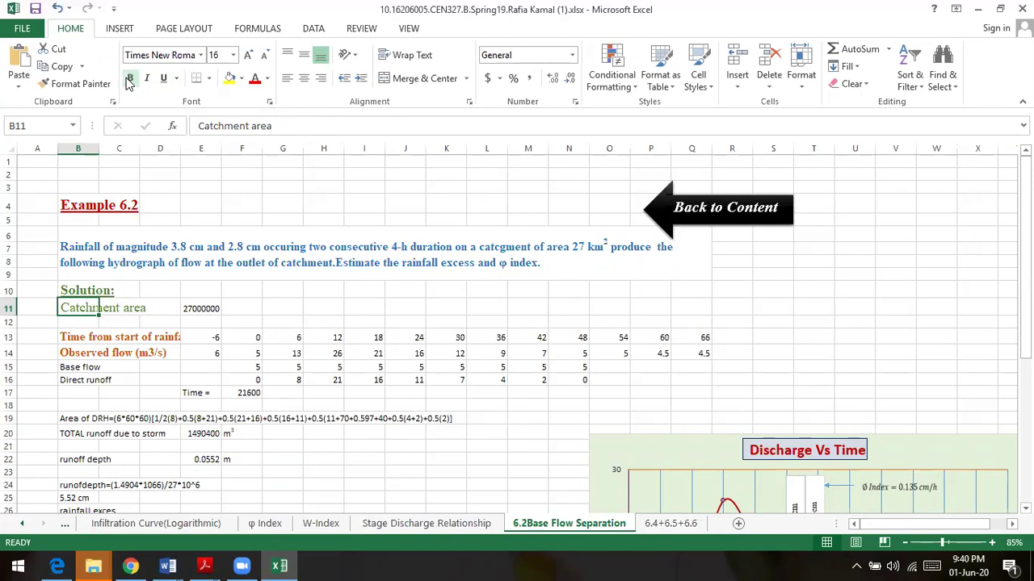
click(234, 56)
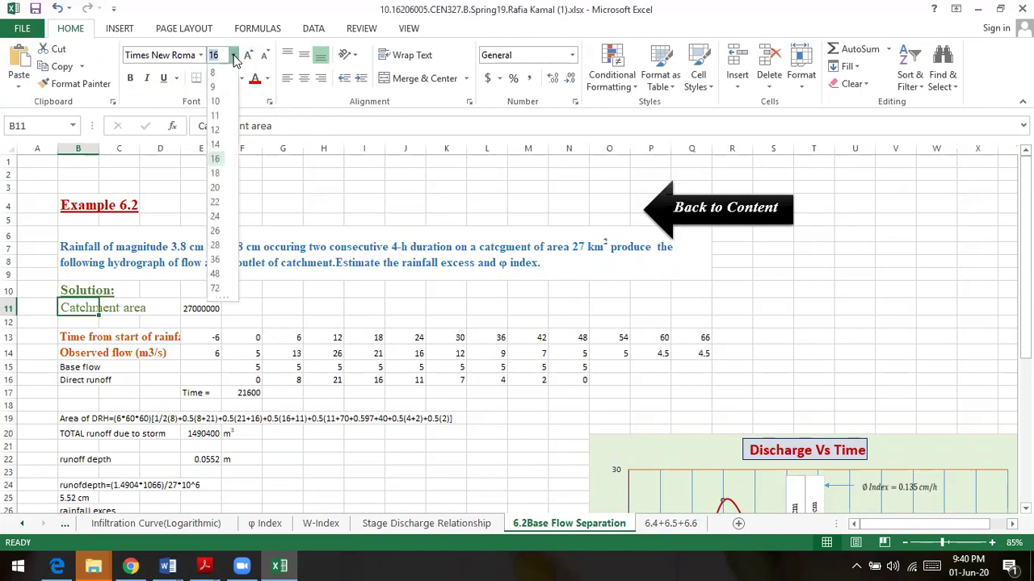
click(223, 131)
click(278, 300)
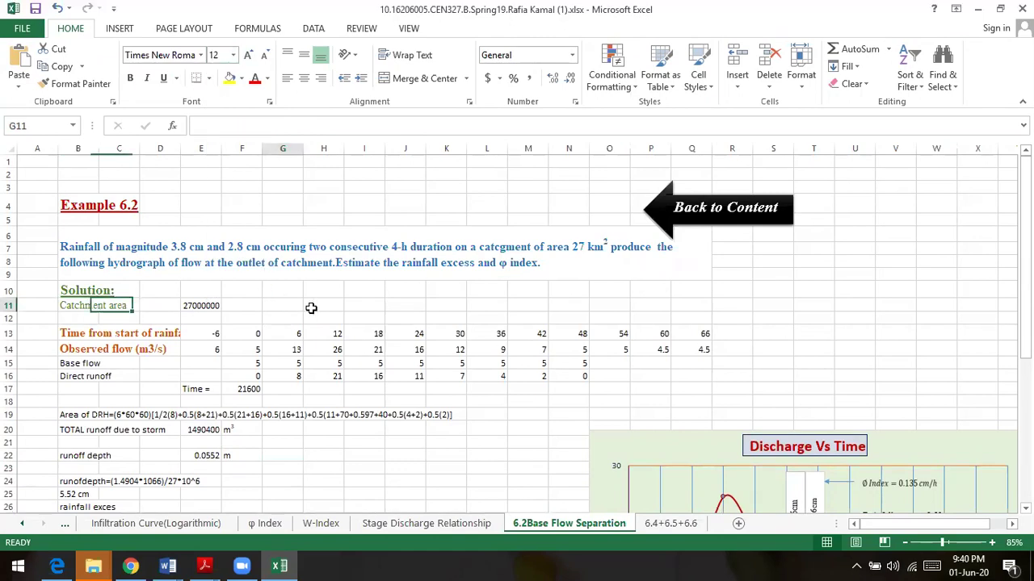
Step: Insert a blank row between the Solution heading and the catchment area row, and save the workbook
right_click(17, 304)
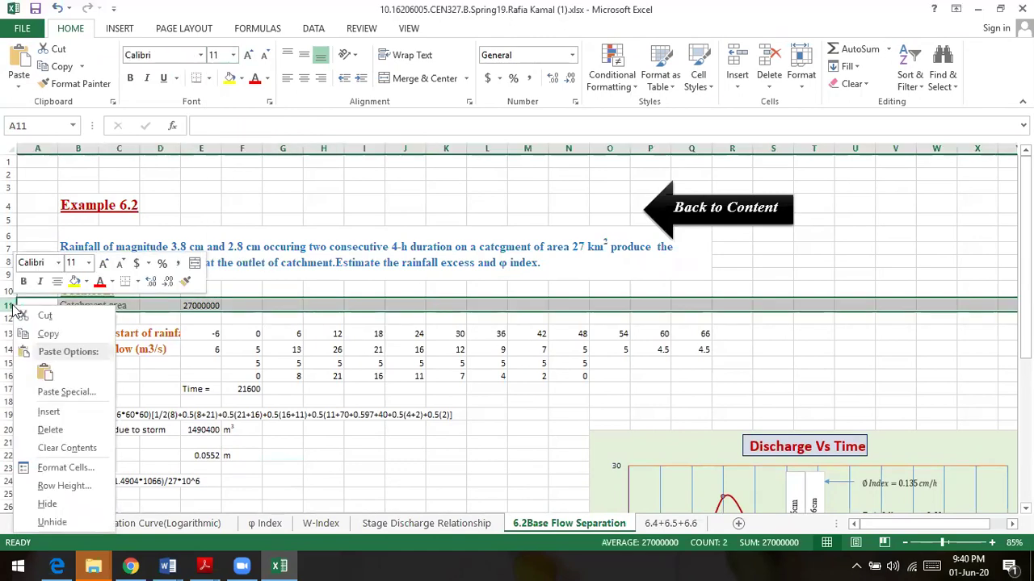
click(68, 419)
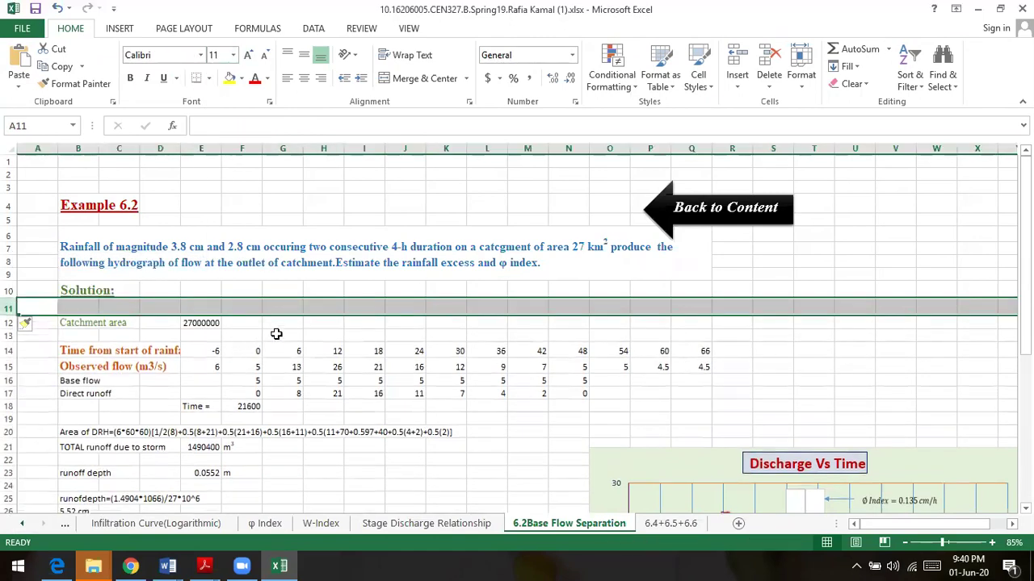
click(279, 334)
click(36, 8)
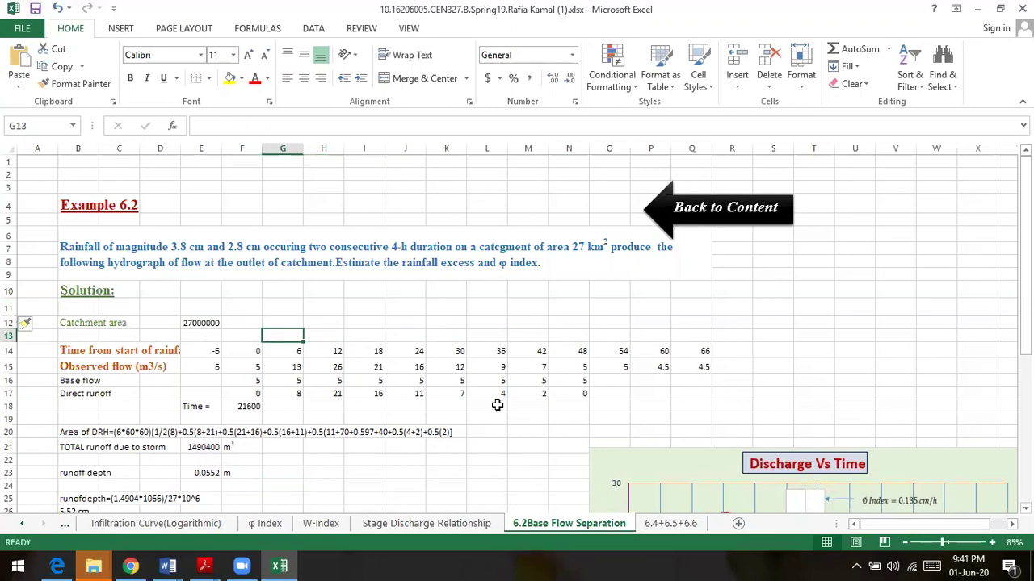
Step: Move the 3.26cm and 2.26cm bars on the Discharge Vs Time chart side by side starting at hour 0, and shorten the 2.26cm bar
click(525, 446)
scroll(580, 449, down, 4)
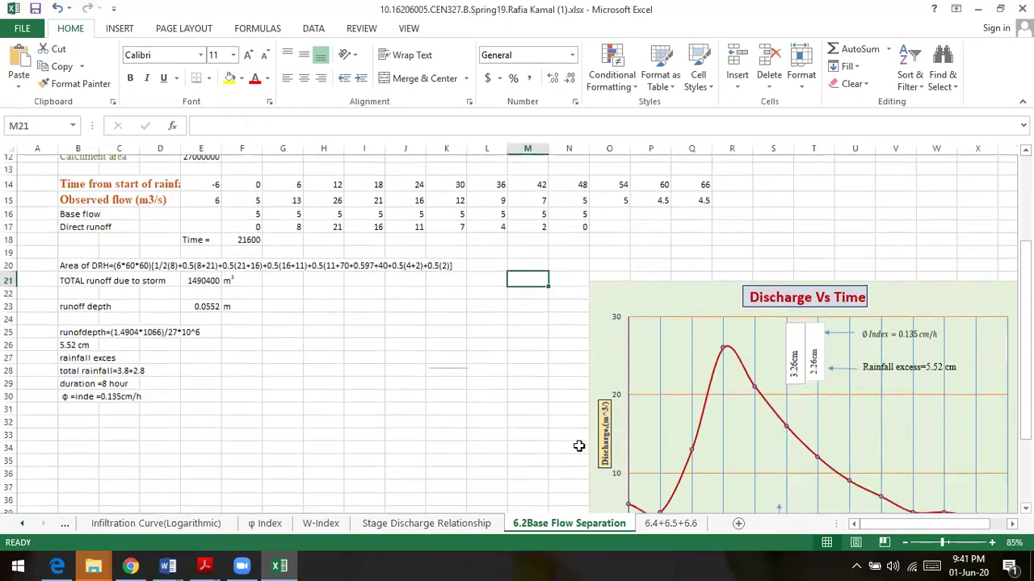
scroll(580, 449, up, 1)
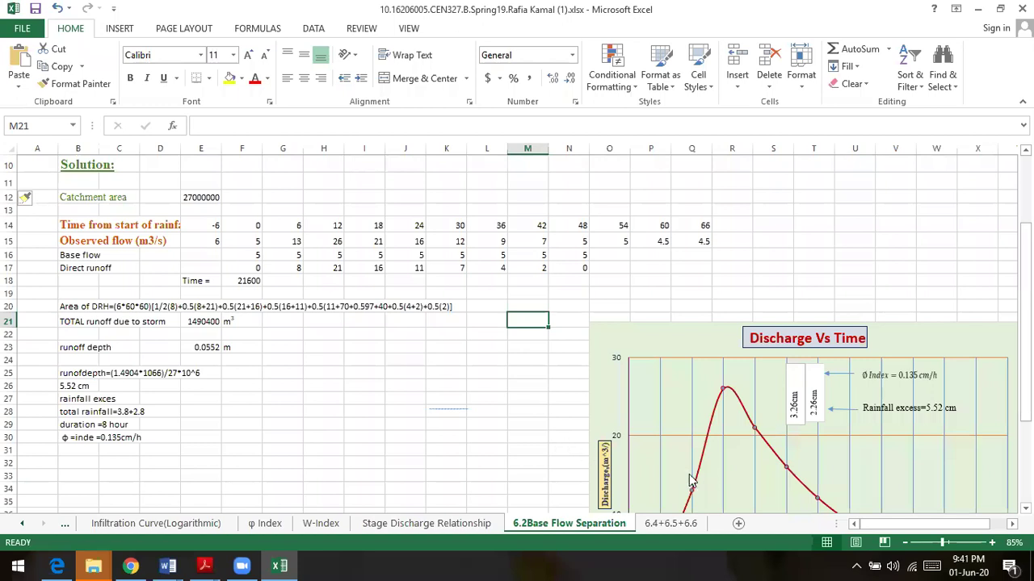
scroll(695, 478, down, 1)
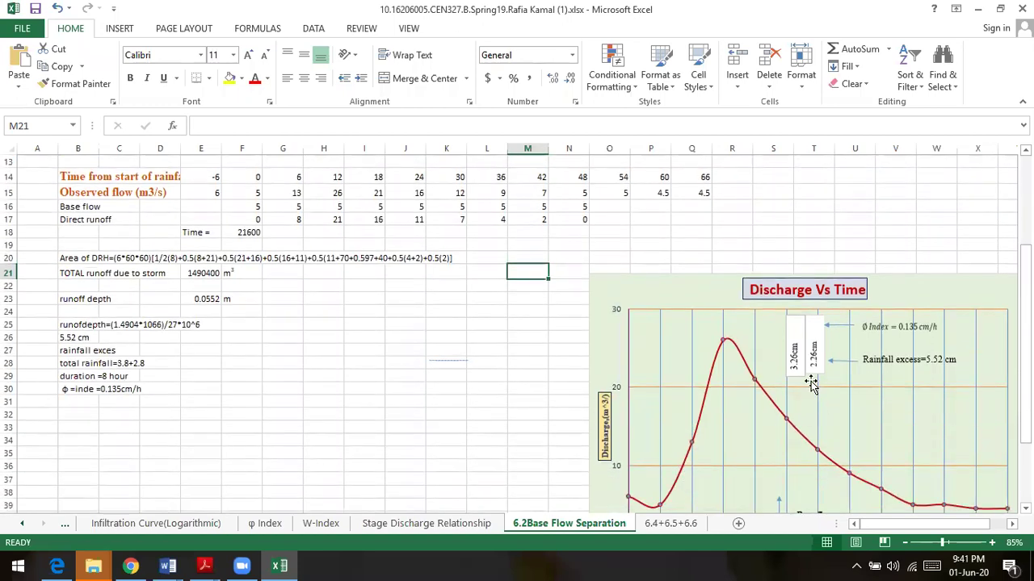
scroll(808, 384, down, 1)
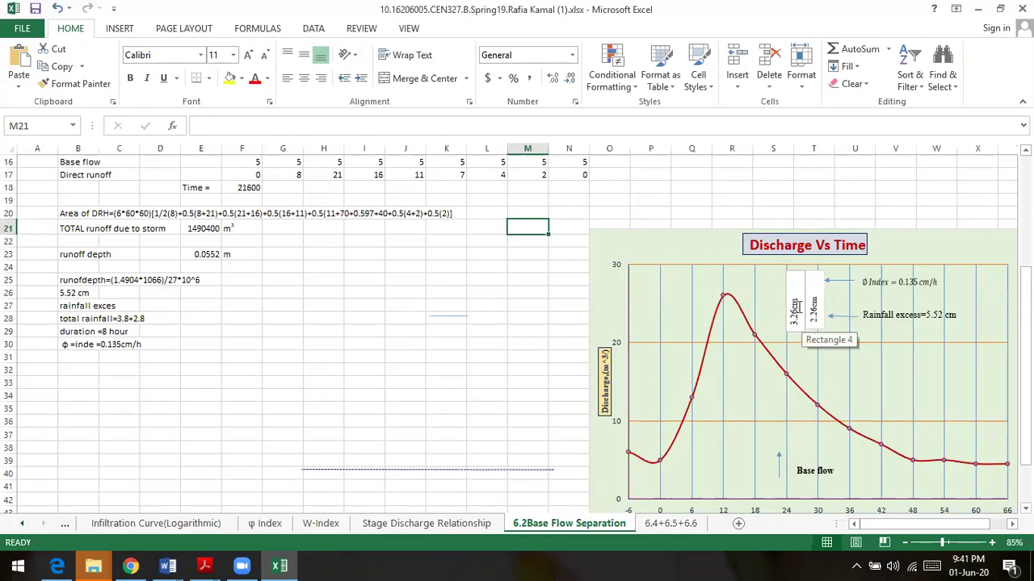
click(796, 284)
mouse_move(796, 284)
mouse_down()
mouse_move(672, 277)
mouse_move(671, 291)
mouse_up()
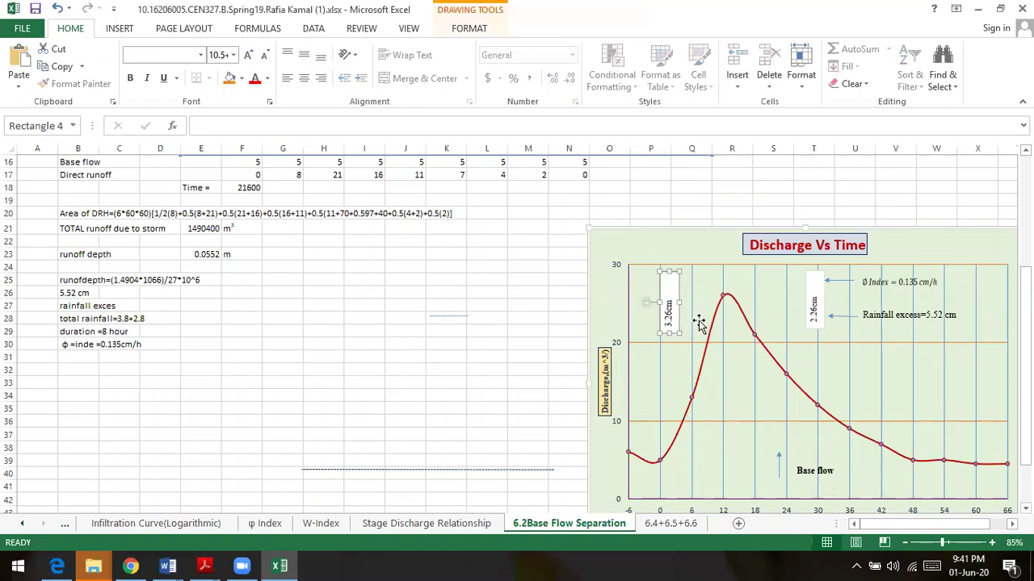
drag(816, 295, 690, 293)
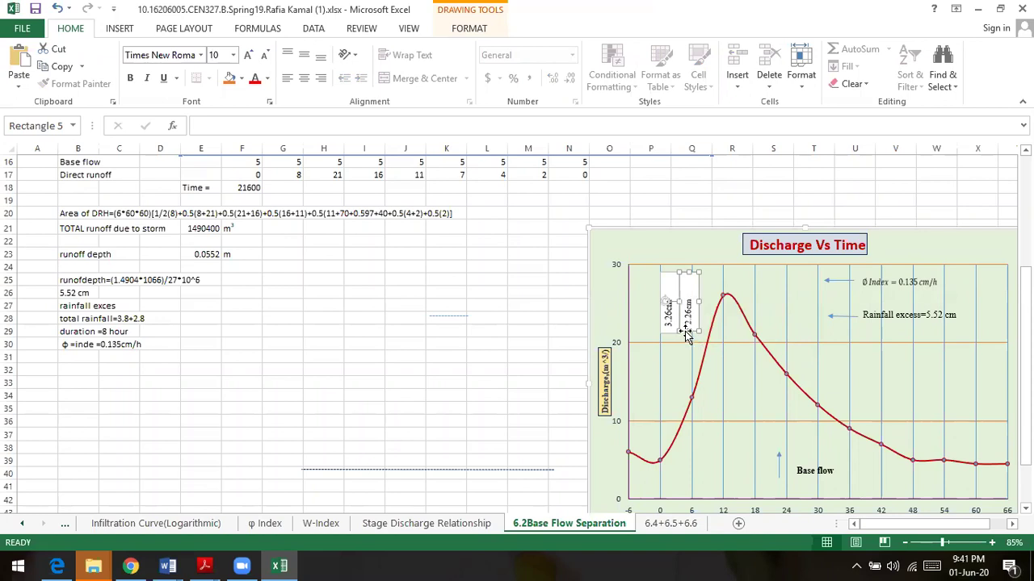
drag(687, 331, 686, 321)
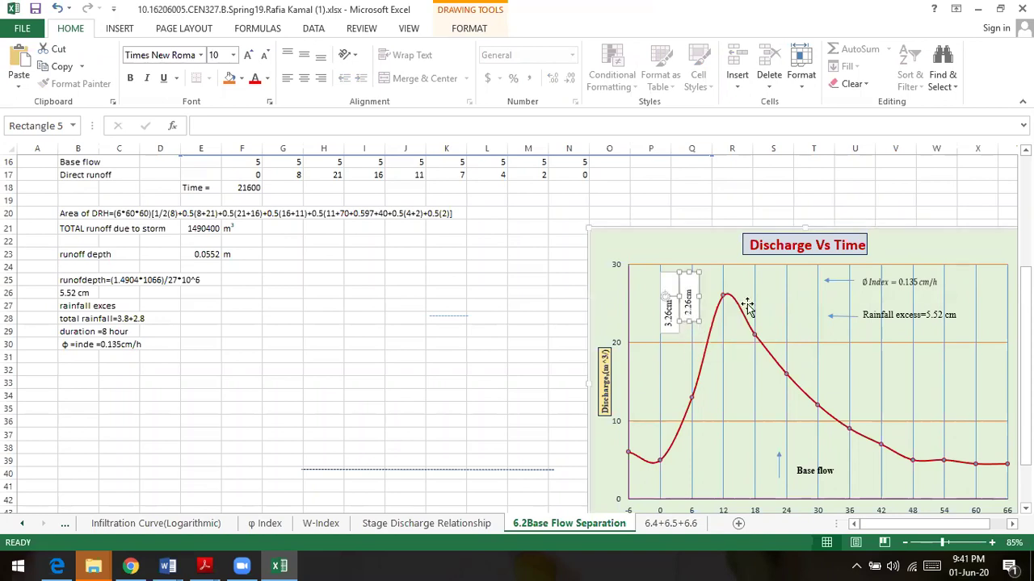
Step: Move the chart's φ Index label and its arrow next to the upper part of the 2.26cm bar
click(808, 339)
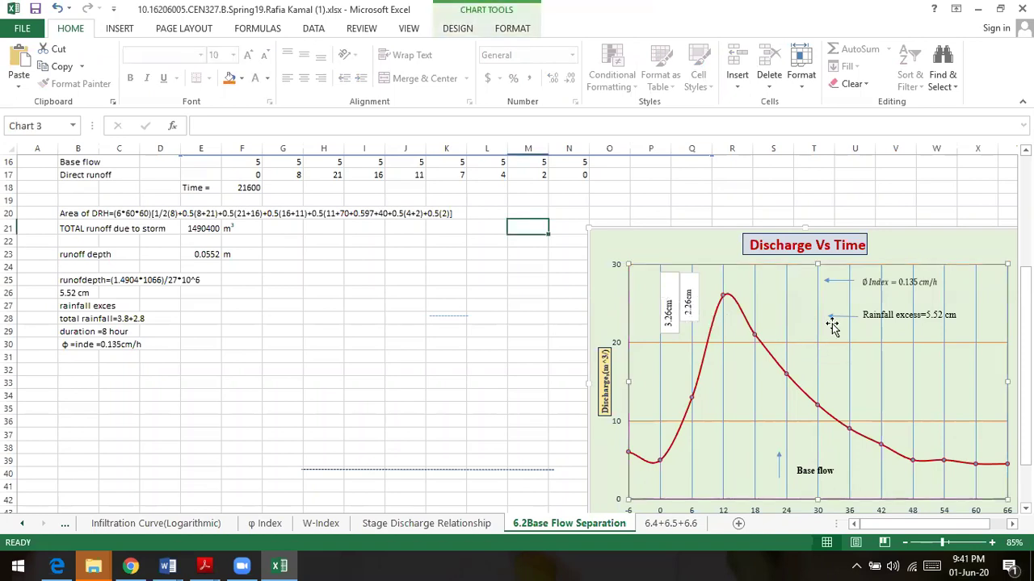
click(878, 284)
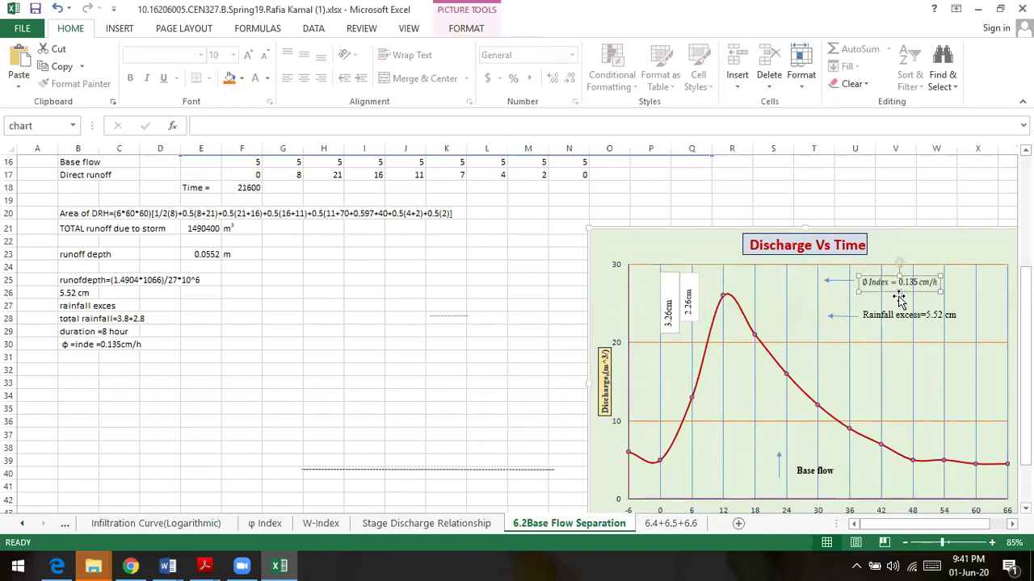
drag(830, 281, 713, 284)
click(901, 285)
drag(901, 284, 777, 282)
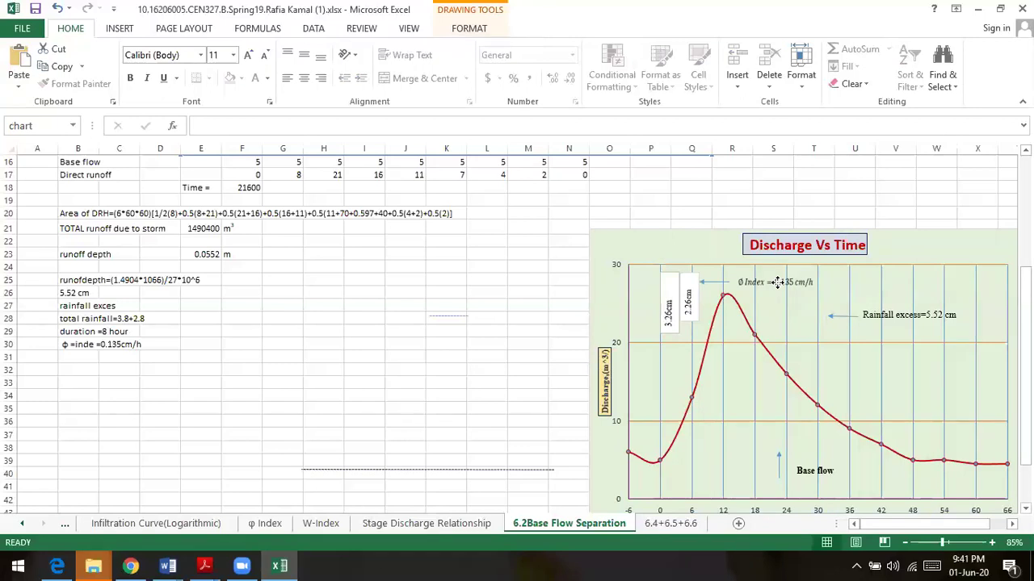
drag(777, 282, 720, 273)
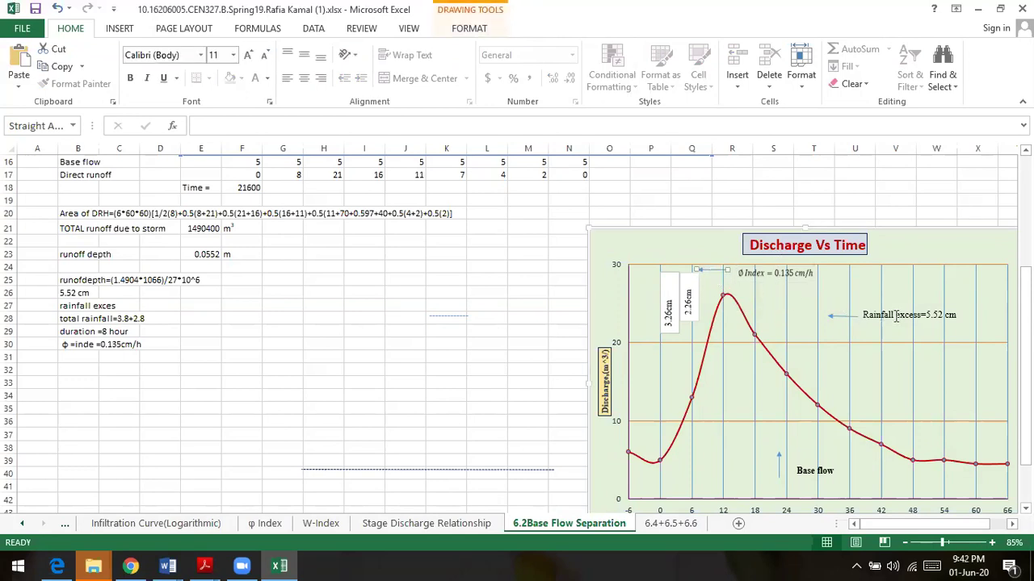
Step: Move the chart's Rainfall excess label and its arrow beside the 2.26cm bar, just below the φ Index label, and save the workbook
click(840, 316)
drag(800, 311, 717, 290)
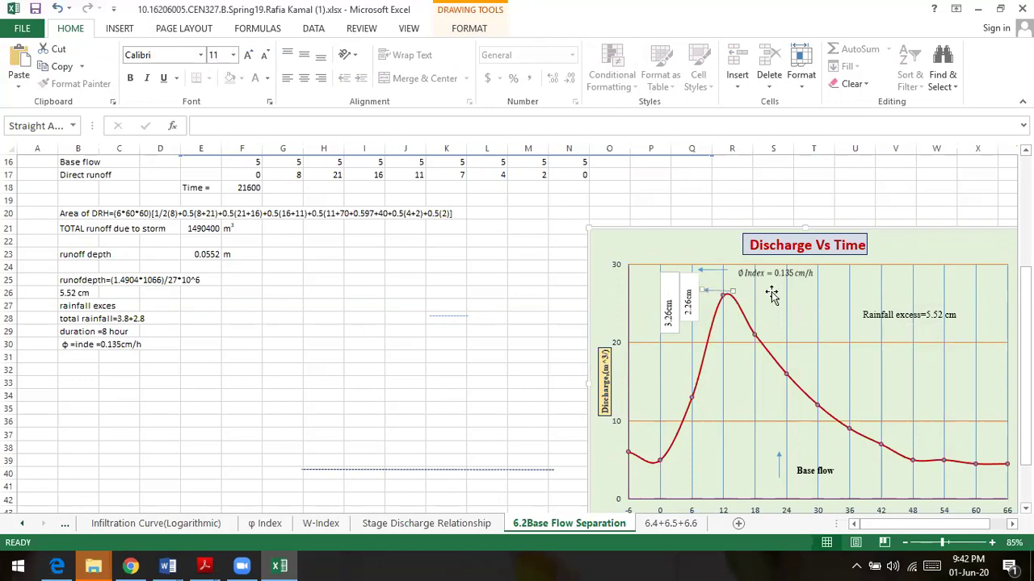
click(923, 321)
drag(885, 312, 761, 284)
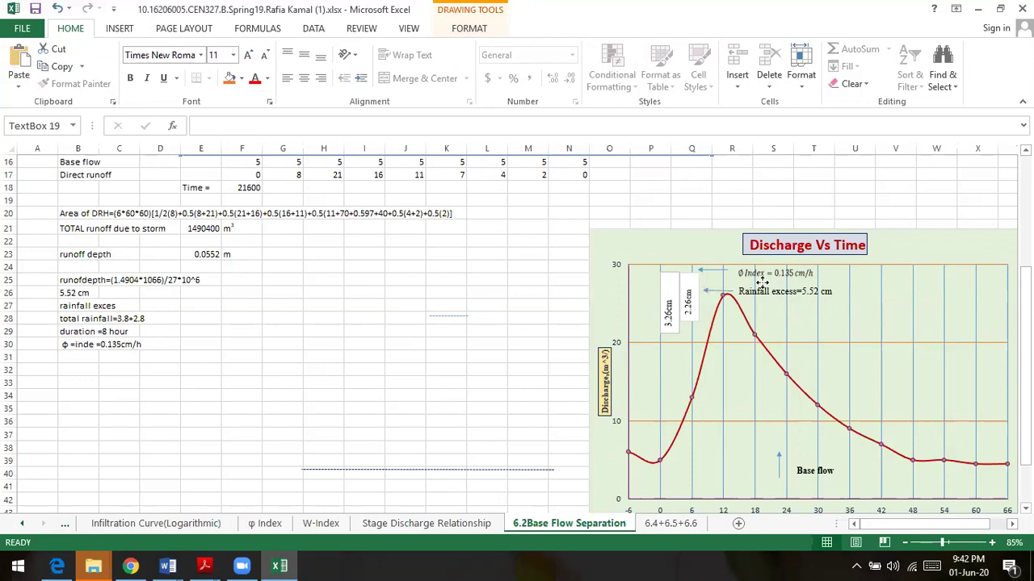
drag(520, 293, 521, 281)
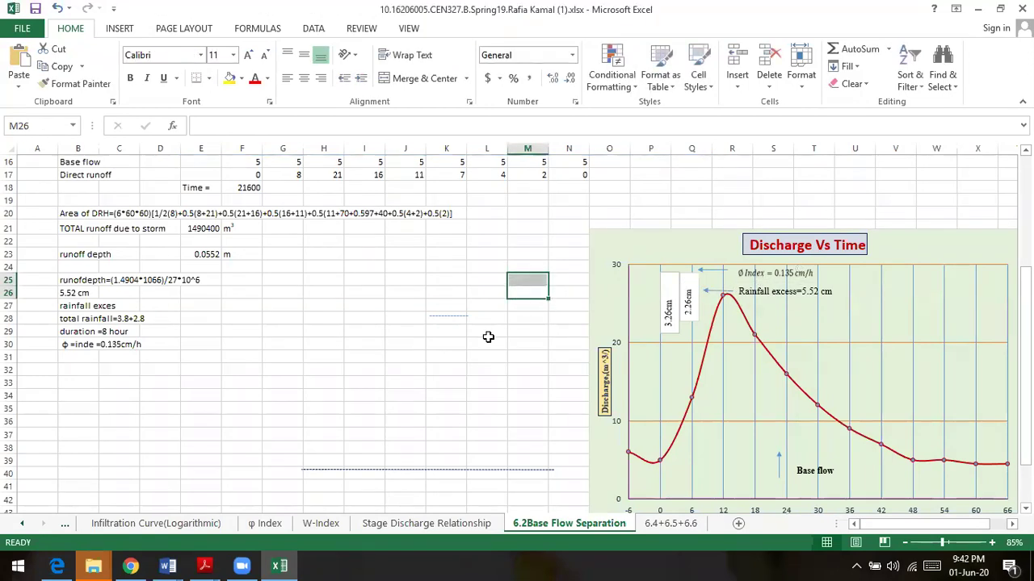
scroll(544, 326, down, 3)
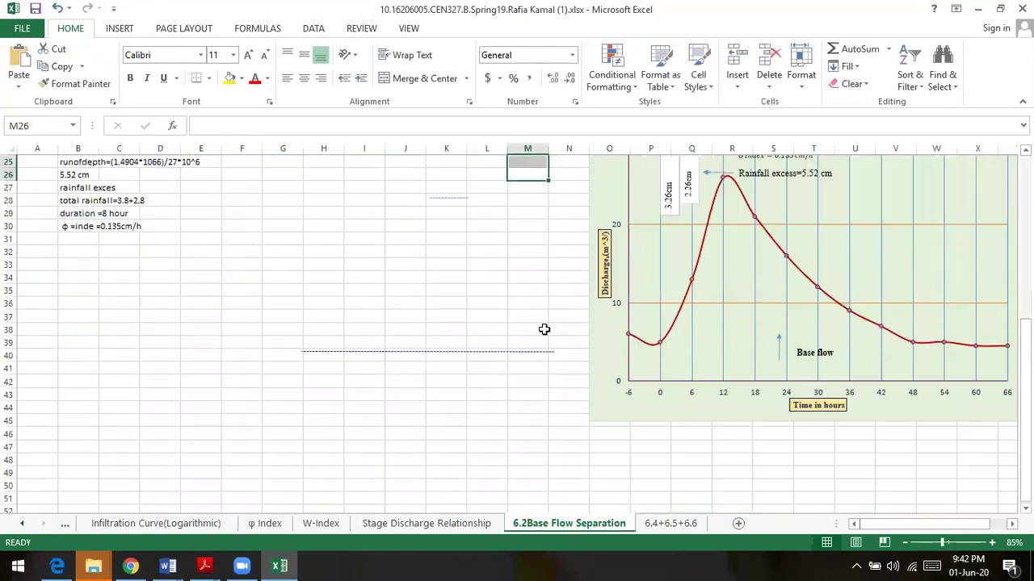
scroll(489, 323, up, 5)
scroll(488, 317, down, 1)
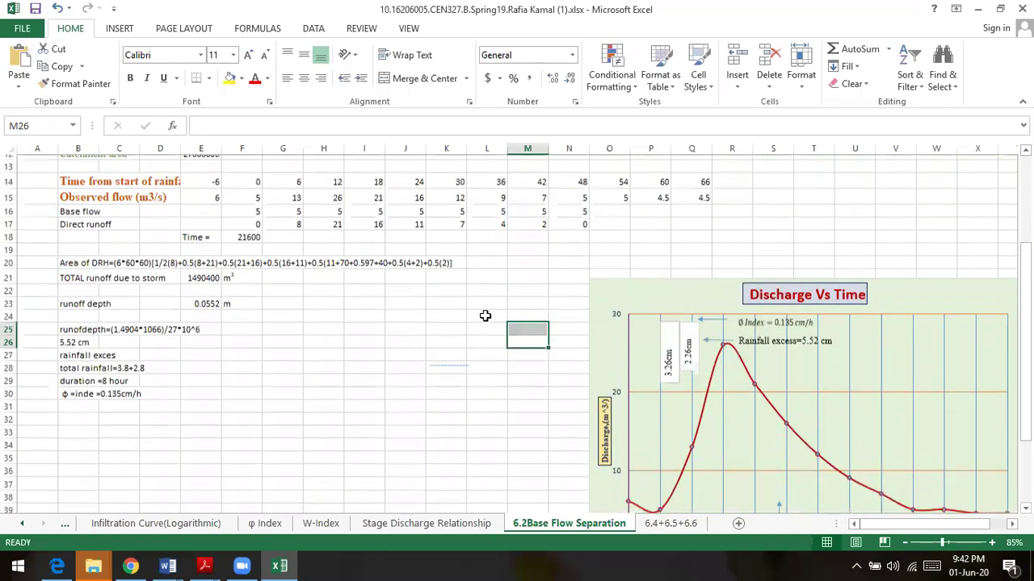
click(35, 10)
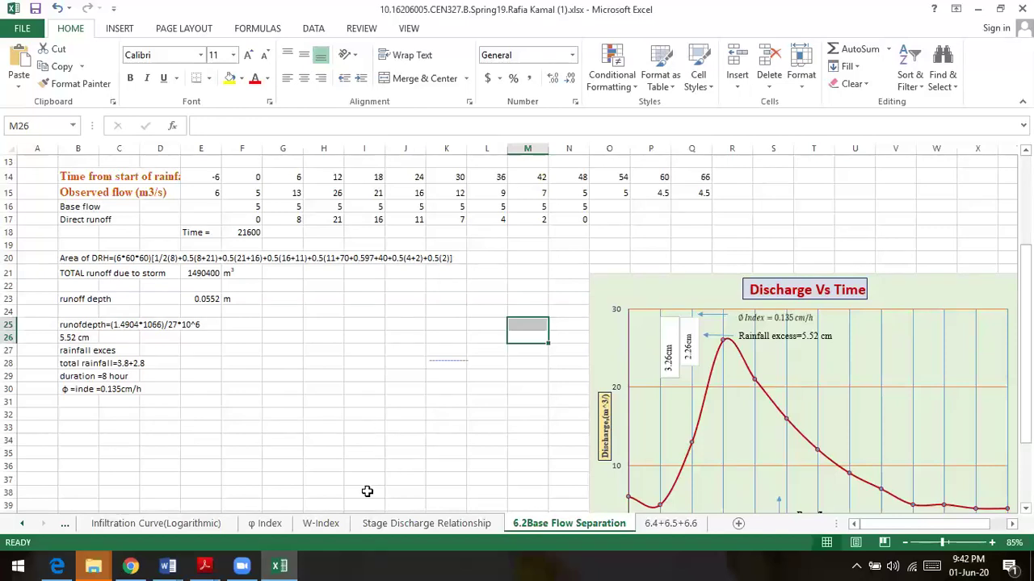
Step: Review the Example 4.5 table and chart on the Stage Discharge Relationship sheet, and return to the 6.2Base Flow Separation sheet
click(446, 524)
scroll(494, 456, down, 3)
scroll(492, 452, up, 1)
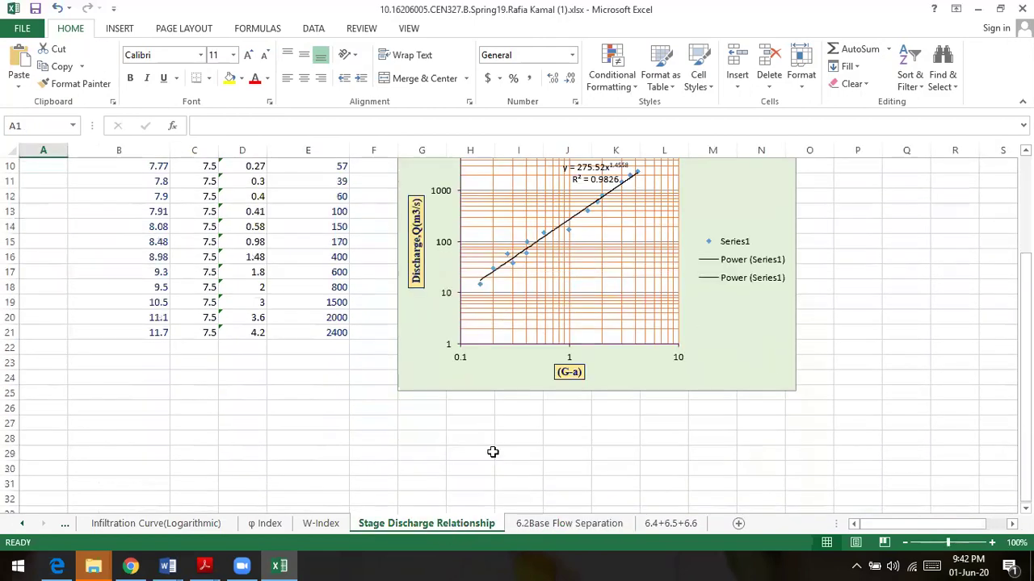
scroll(492, 452, up, 2)
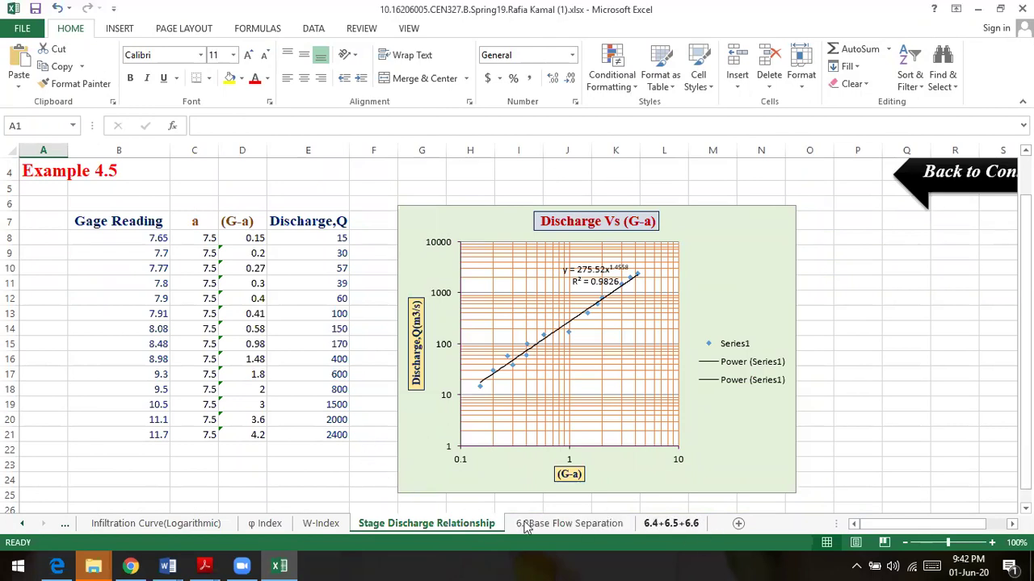
click(610, 526)
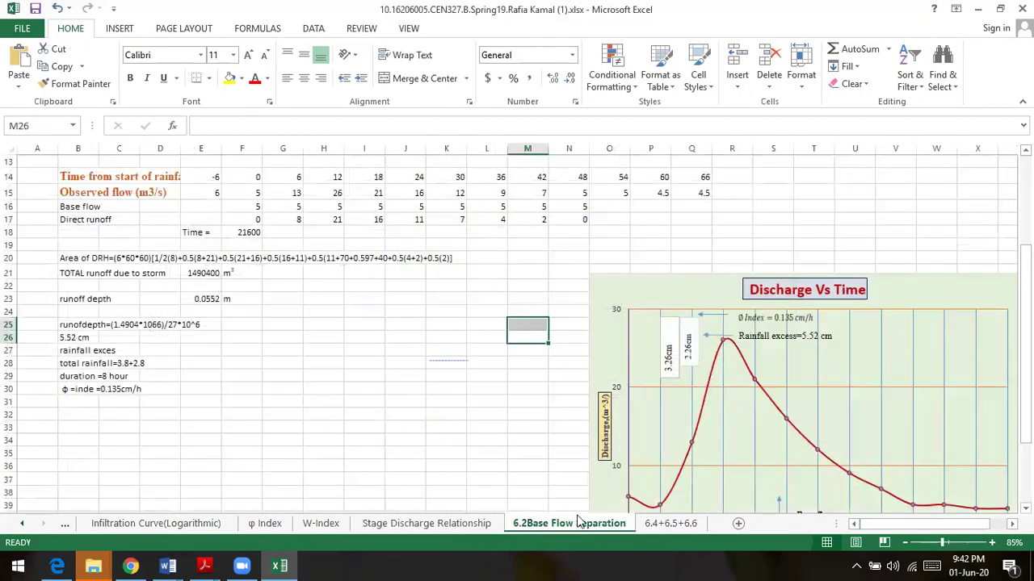
click(411, 467)
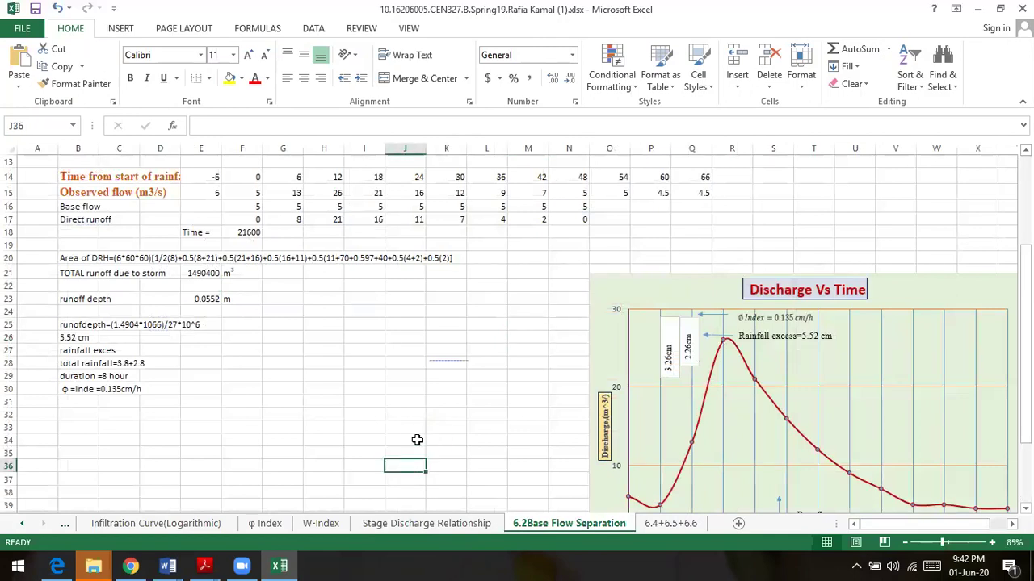
Step: Switch to File Explorer and open the CEN-327 workbook from Hydrology's 6.Rating_curve folder, dismissing the external links update
click(97, 565)
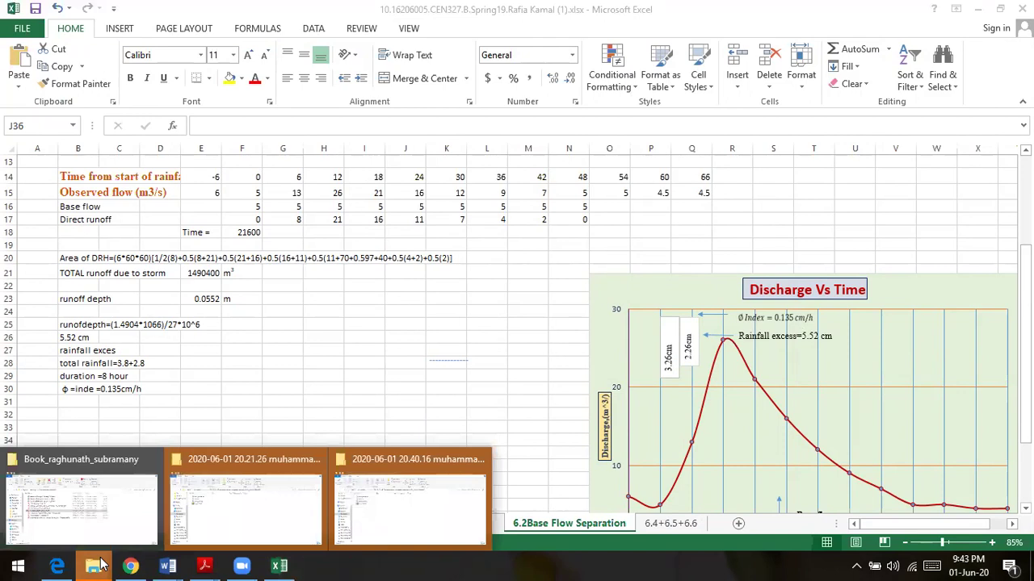
click(102, 522)
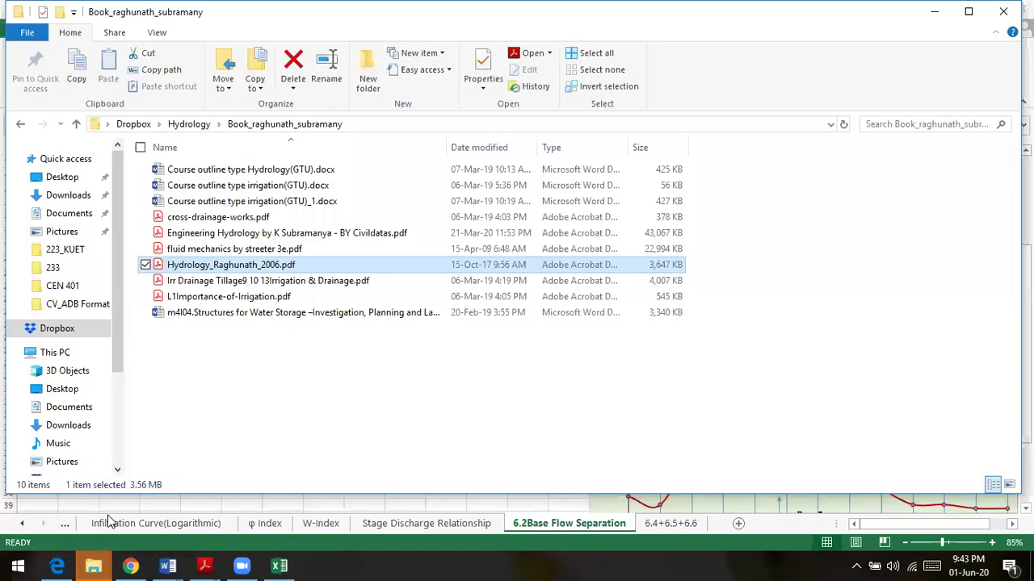
click(189, 124)
scroll(351, 366, down, 2)
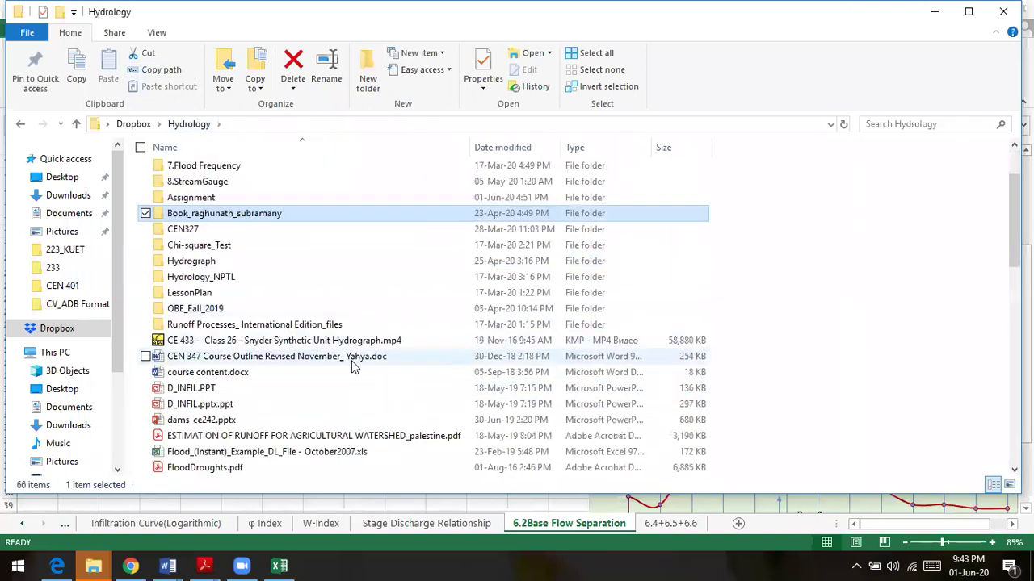
scroll(339, 359, up, 2)
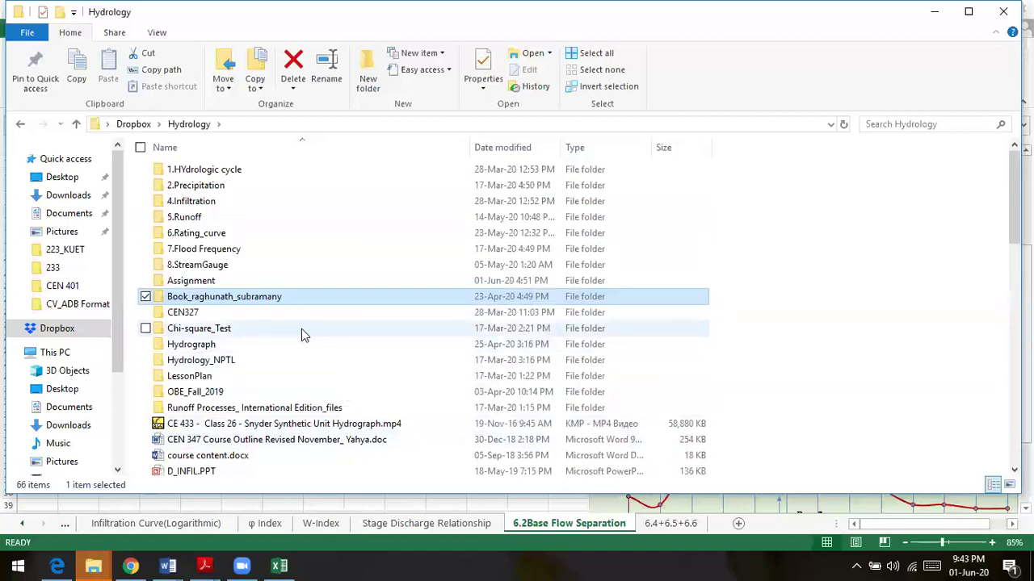
double_click(236, 235)
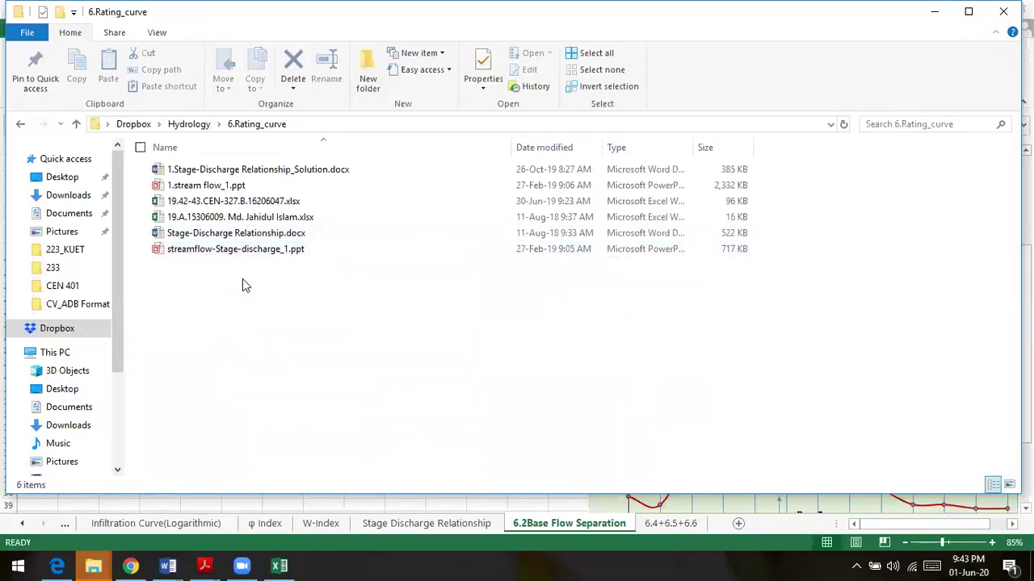
double_click(254, 203)
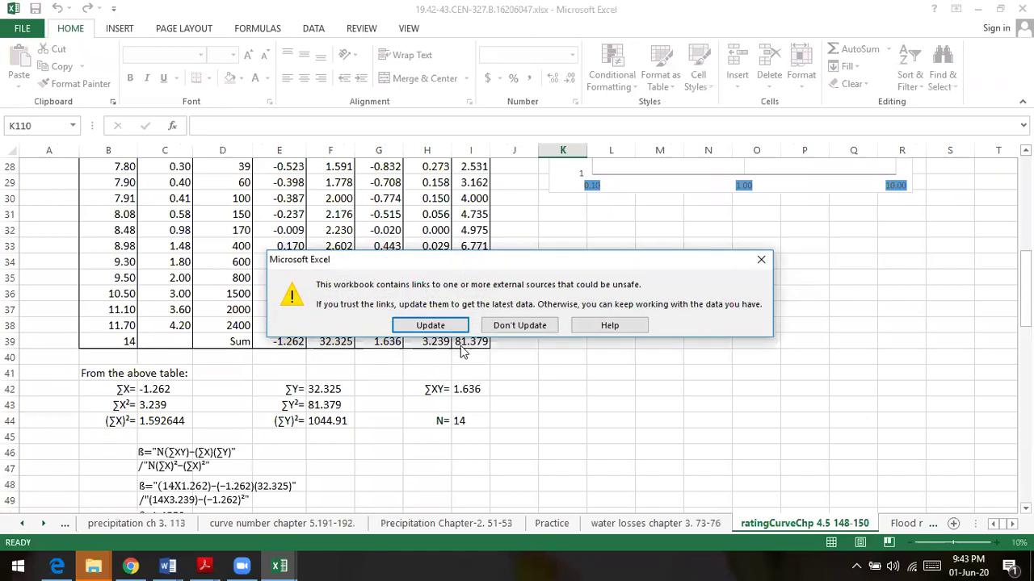
click(759, 260)
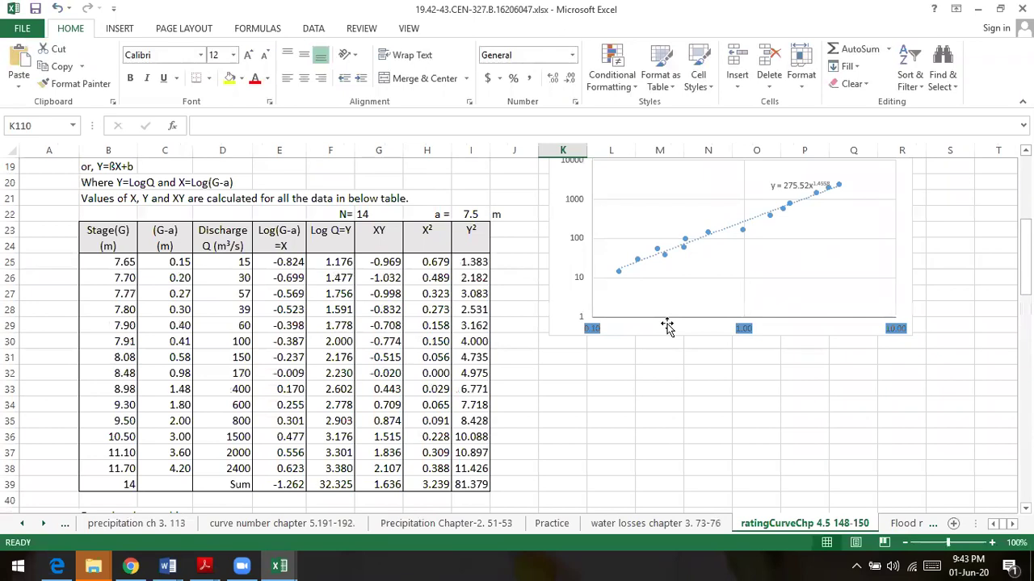
Step: Check the ∑X and ∑X² entries below the rating curve table against the table's Sum row
click(139, 390)
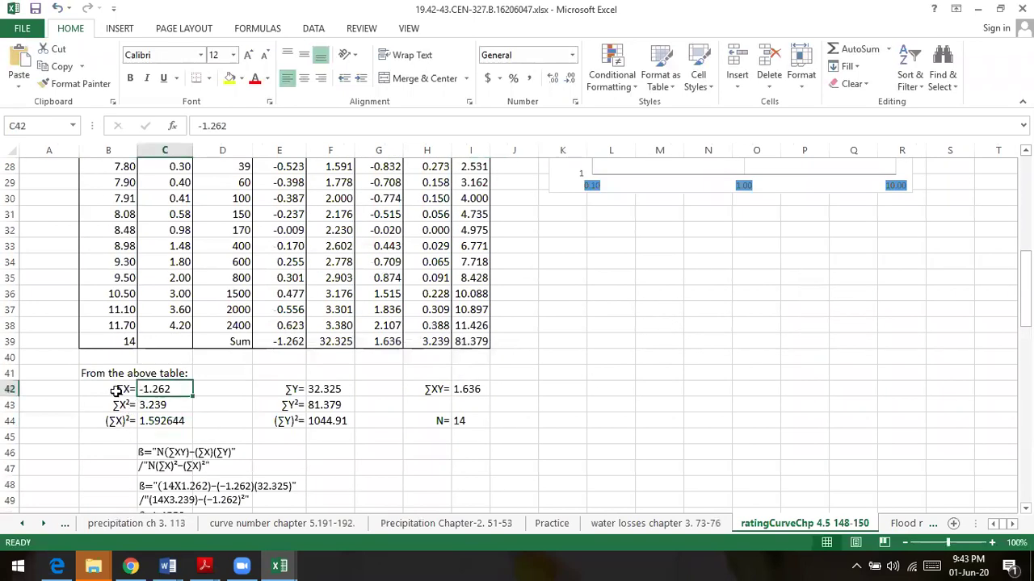
click(115, 390)
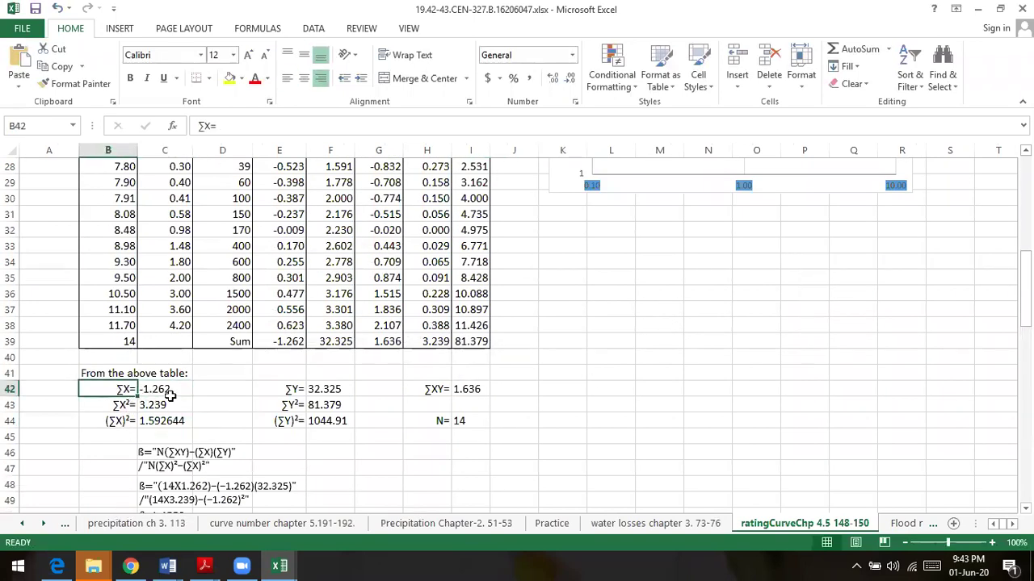
click(120, 407)
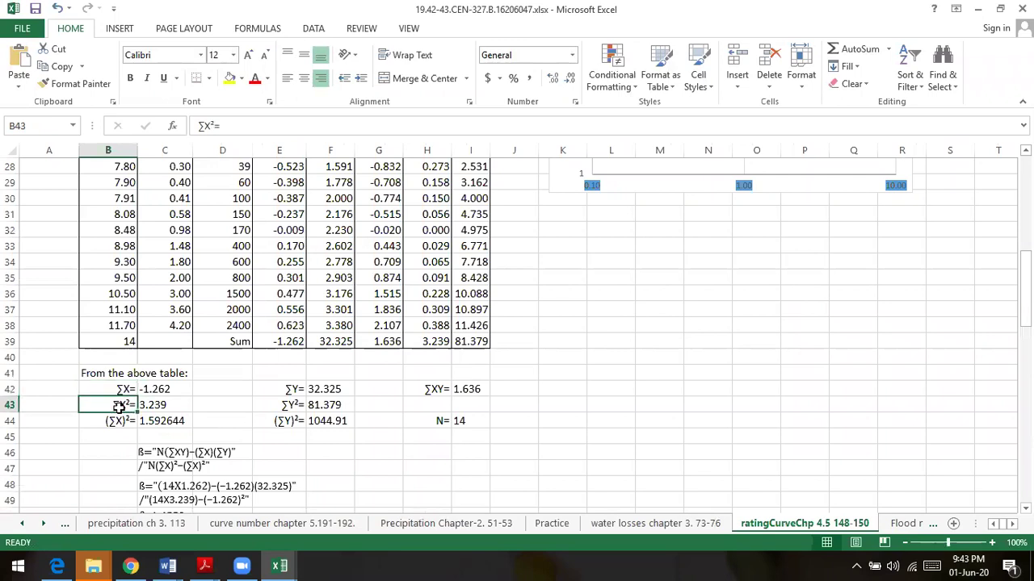
click(168, 408)
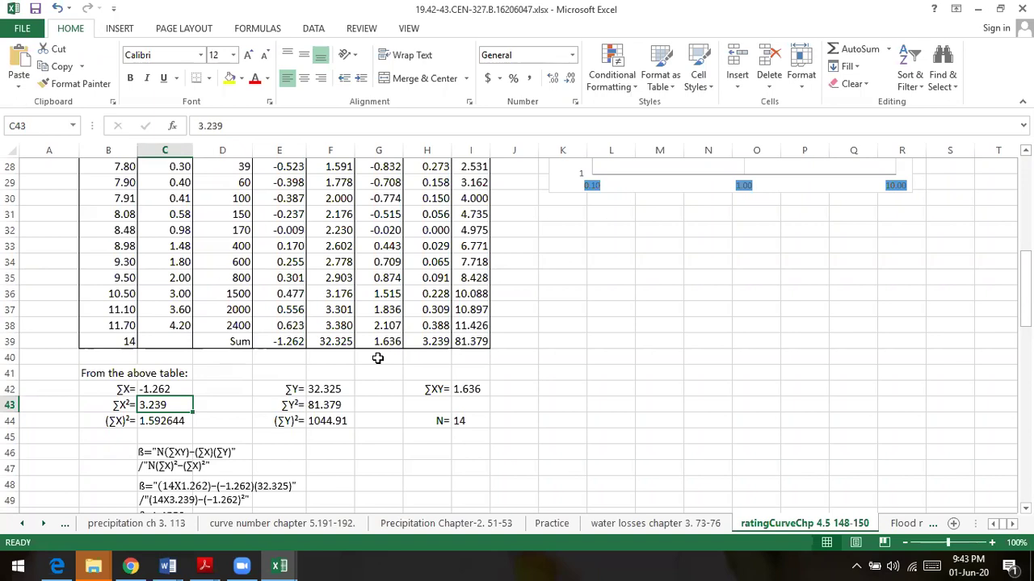
click(436, 343)
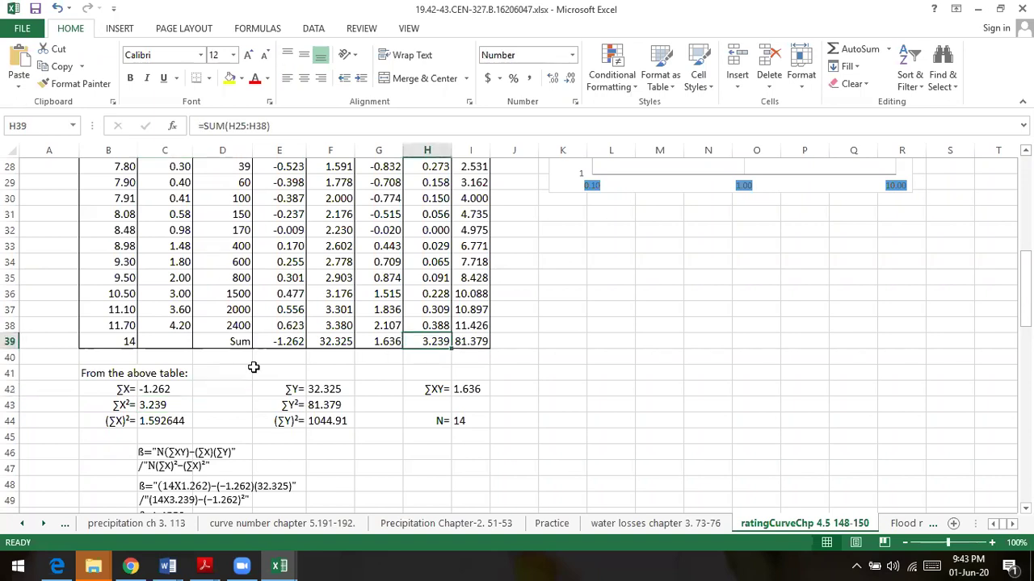
click(139, 403)
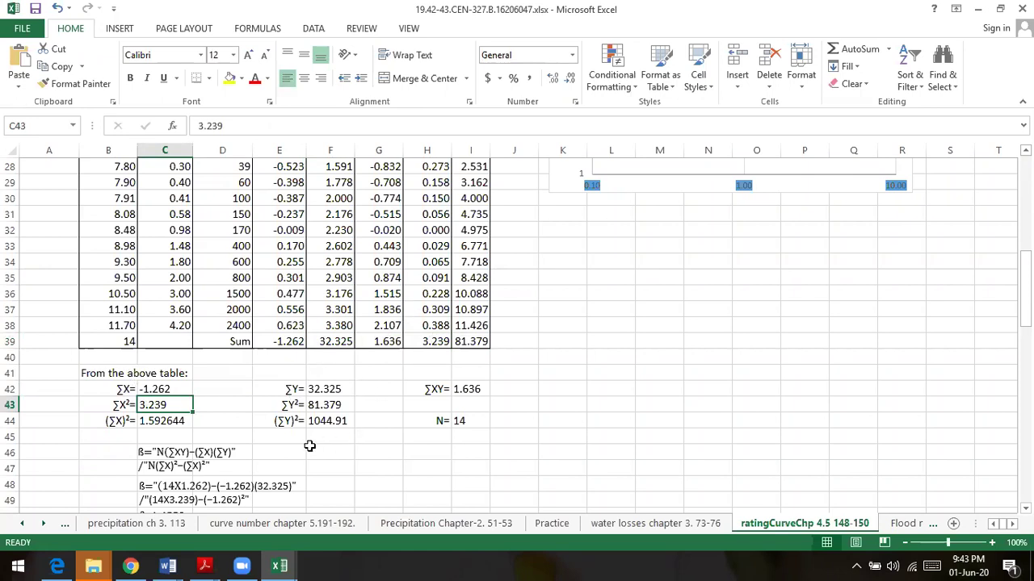
Step: Examine the worked calculations of ß, b and Cr and the resulting gauge-discharge relationship on the rating curve sheet
scroll(312, 445, down, 2)
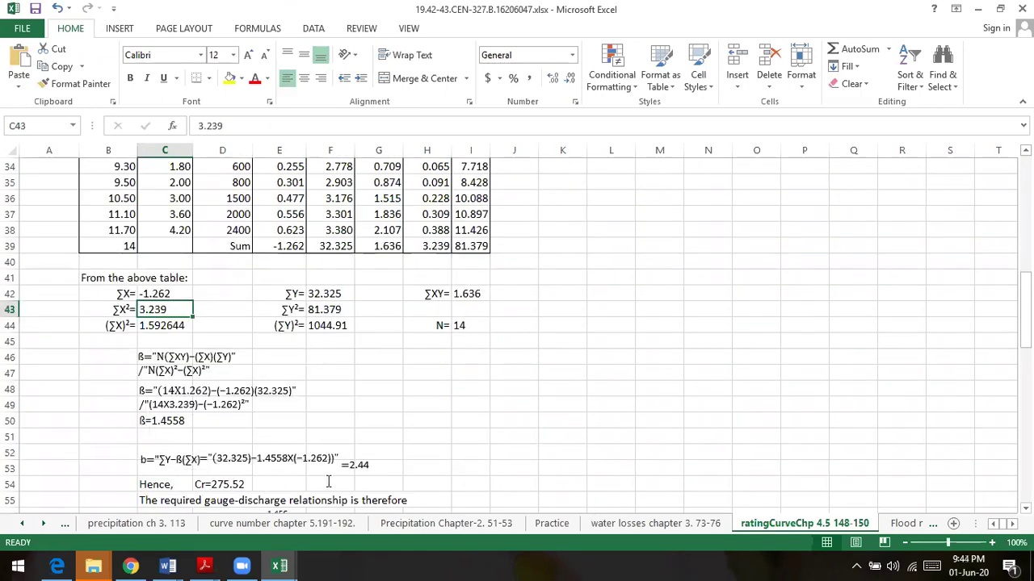
scroll(332, 480, down, 2)
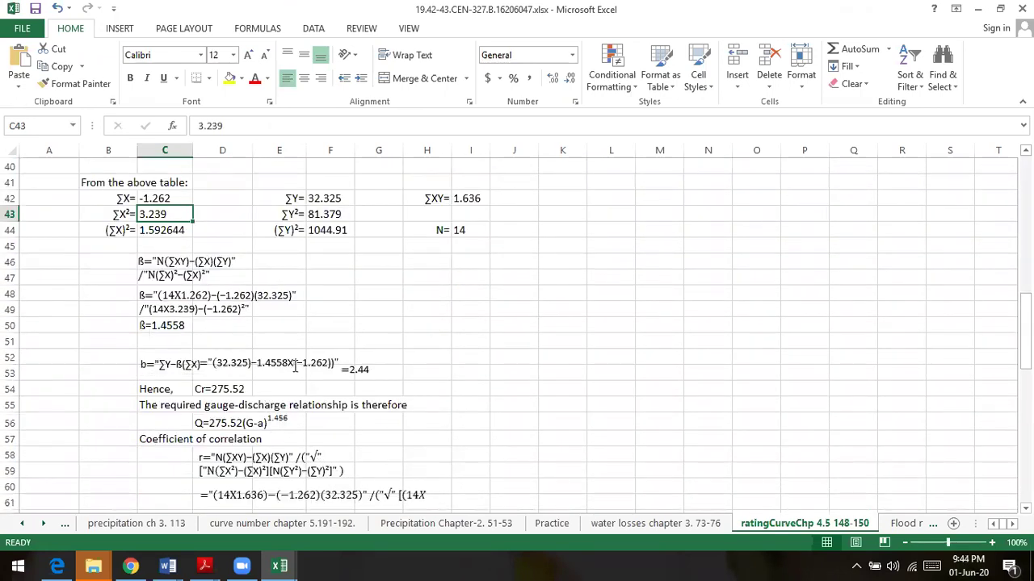
click(200, 364)
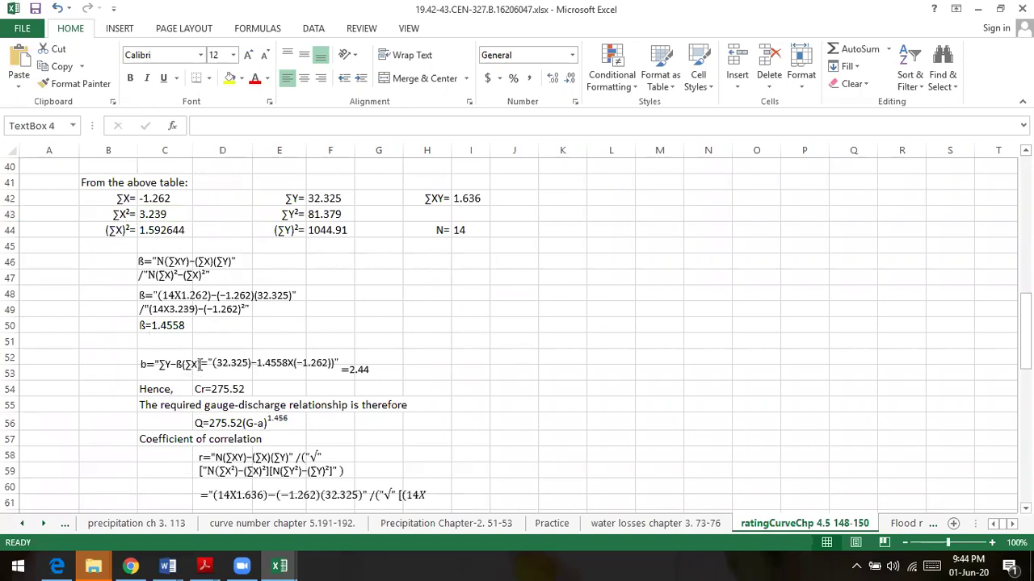
click(518, 386)
click(171, 373)
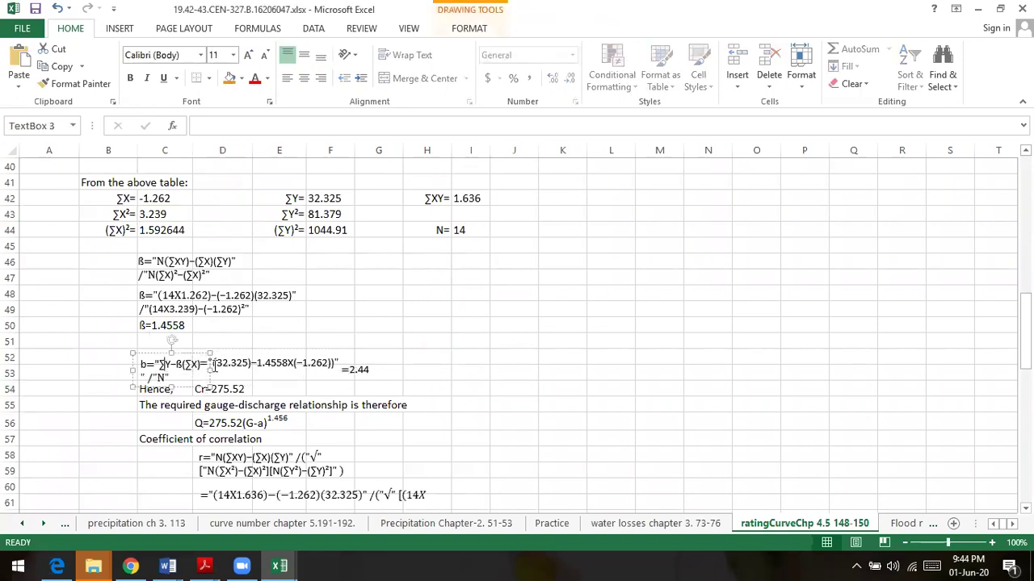
click(436, 371)
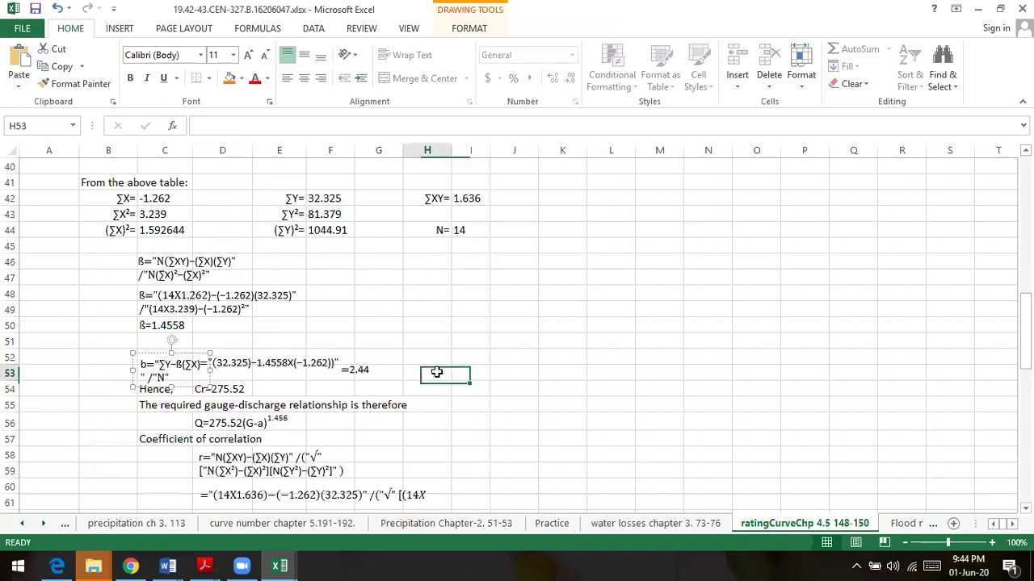
click(533, 443)
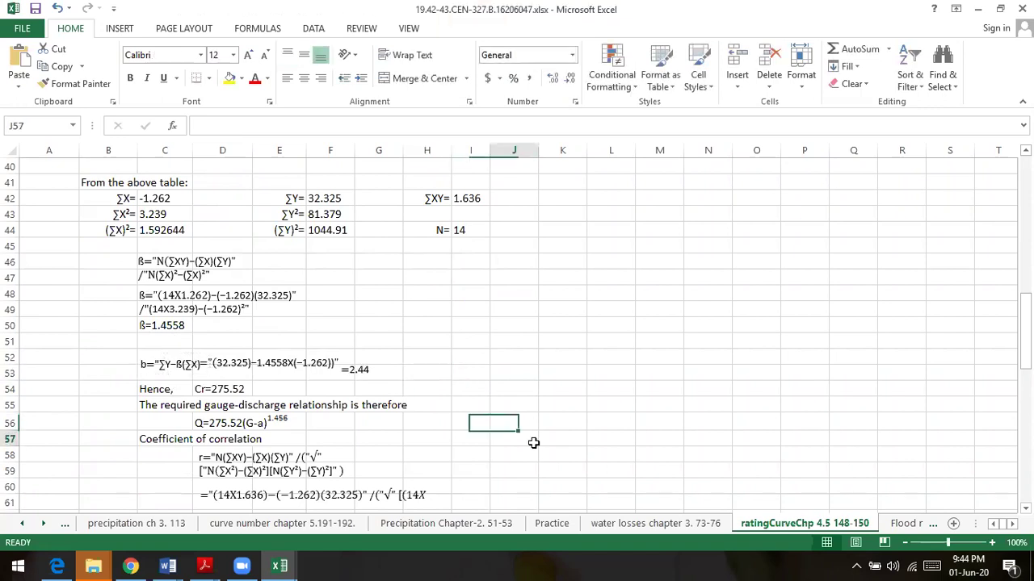
click(223, 390)
click(451, 404)
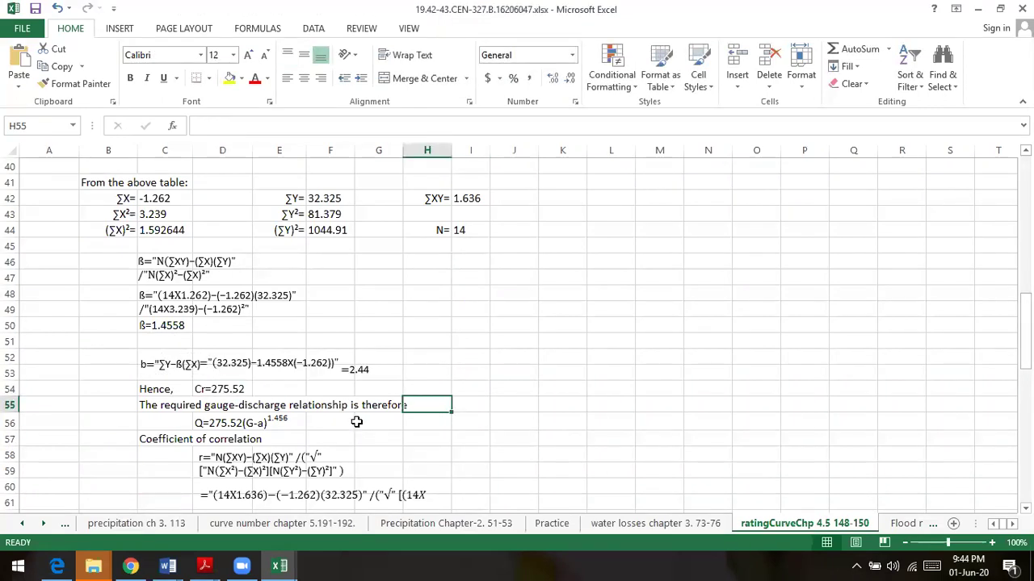
Step: Review the correlation coefficient, part (b) and Example 4.7 solutions, and return to the start of Example 4.5
scroll(358, 423, down, 3)
scroll(353, 423, down, 9)
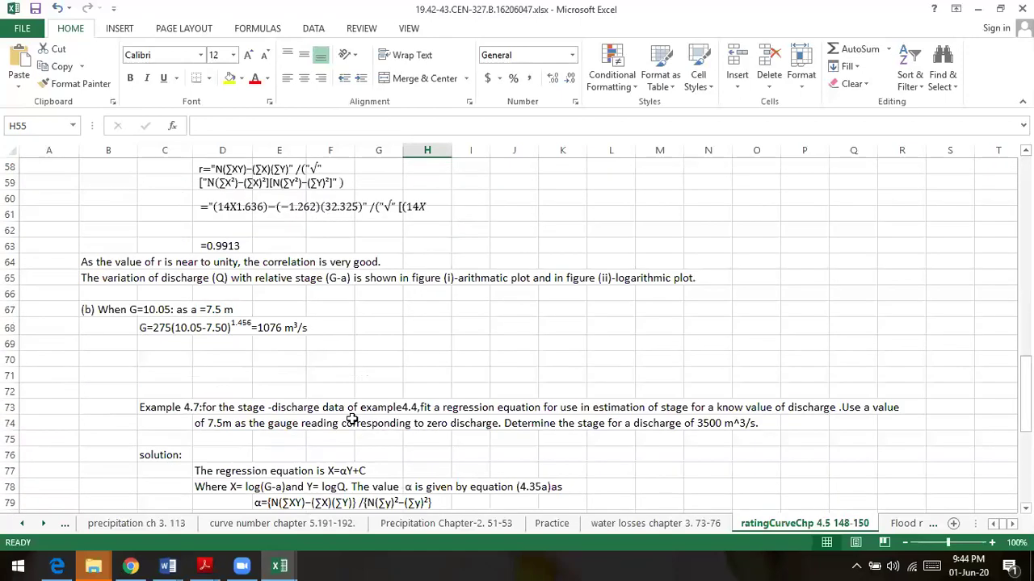
scroll(387, 412, down, 3)
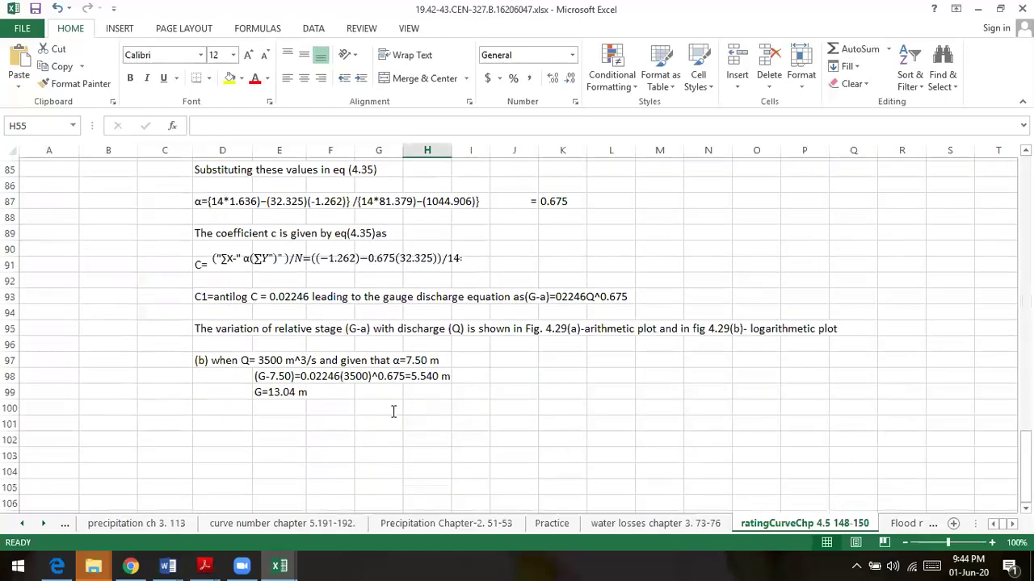
scroll(395, 412, up, 1)
scroll(394, 408, up, 18)
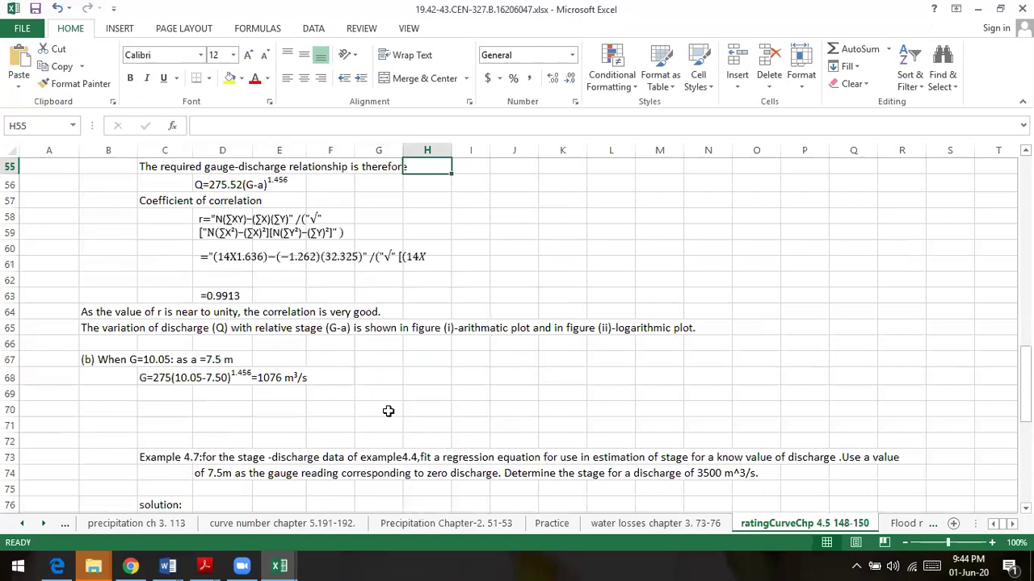
scroll(388, 410, up, 9)
scroll(385, 408, down, 1)
scroll(383, 408, up, 1)
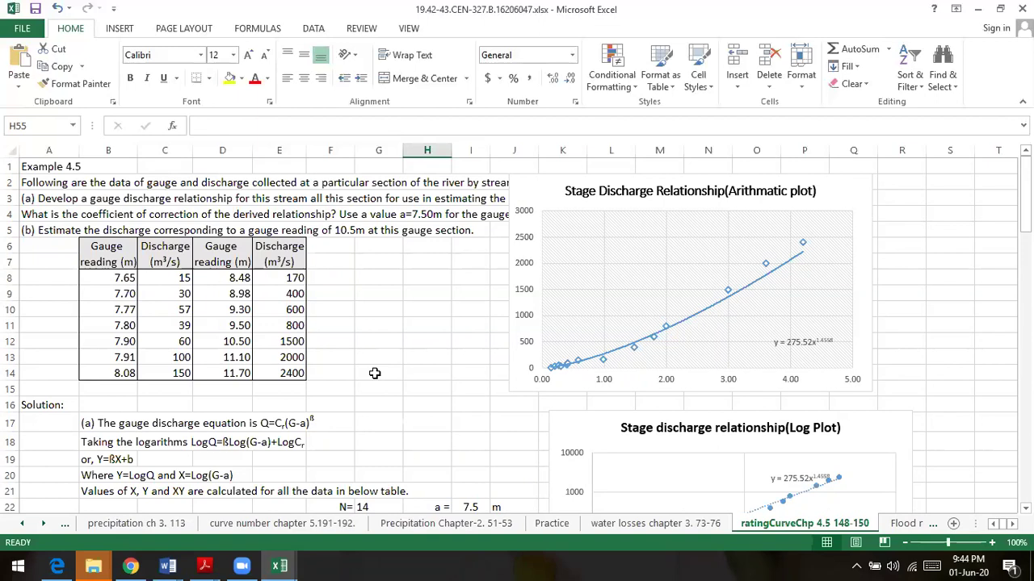
Step: Read the Example 4.5 problem statement line by line and look over its gauge data and stage-discharge plots
click(41, 183)
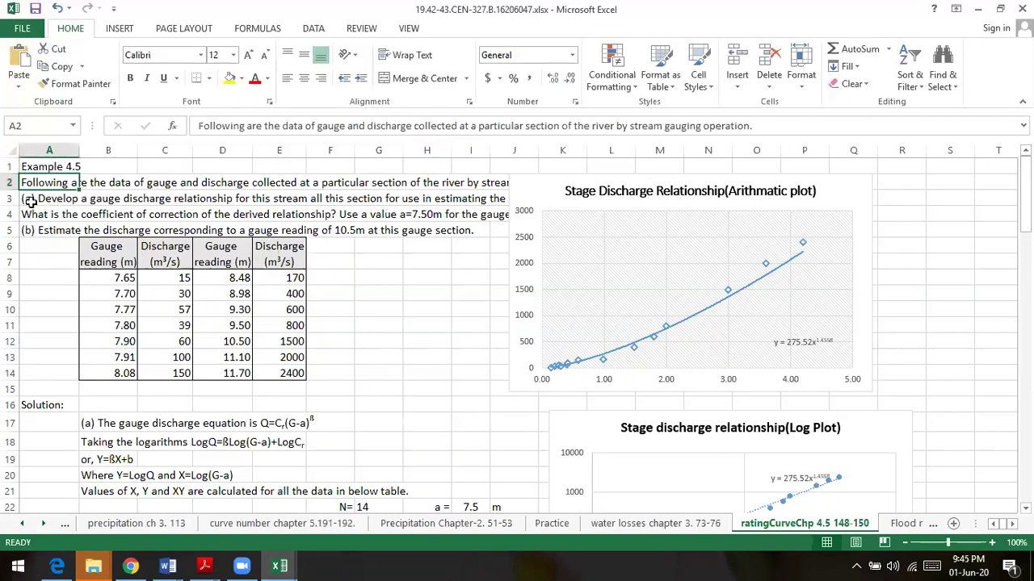
click(29, 201)
click(33, 217)
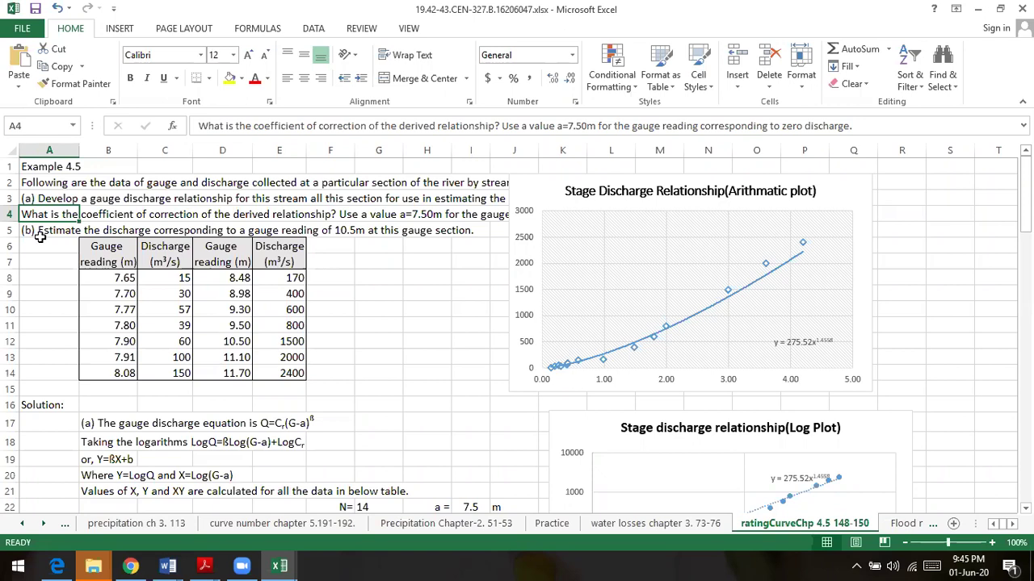
click(28, 229)
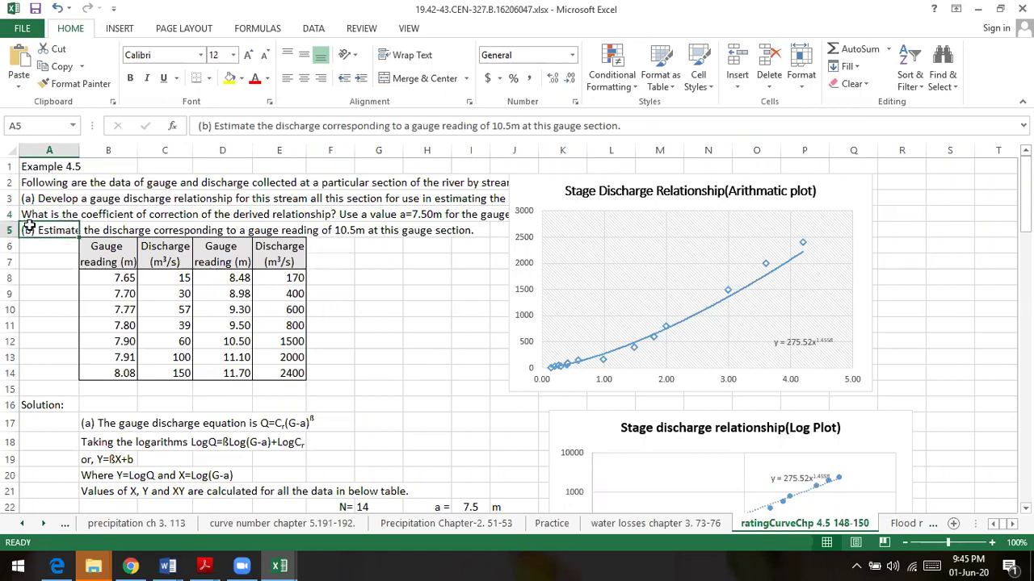
click(418, 340)
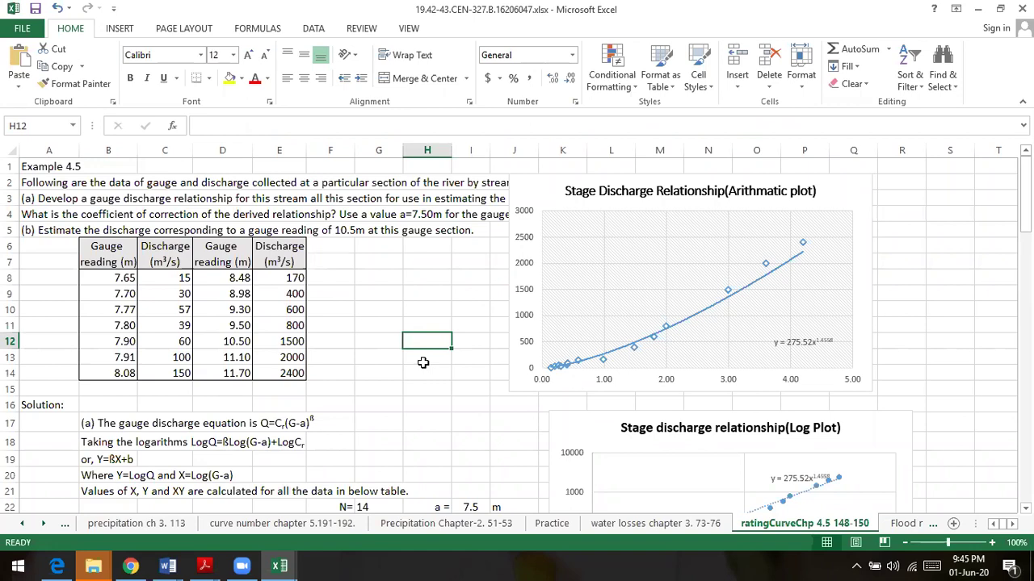
scroll(507, 361, down, 5)
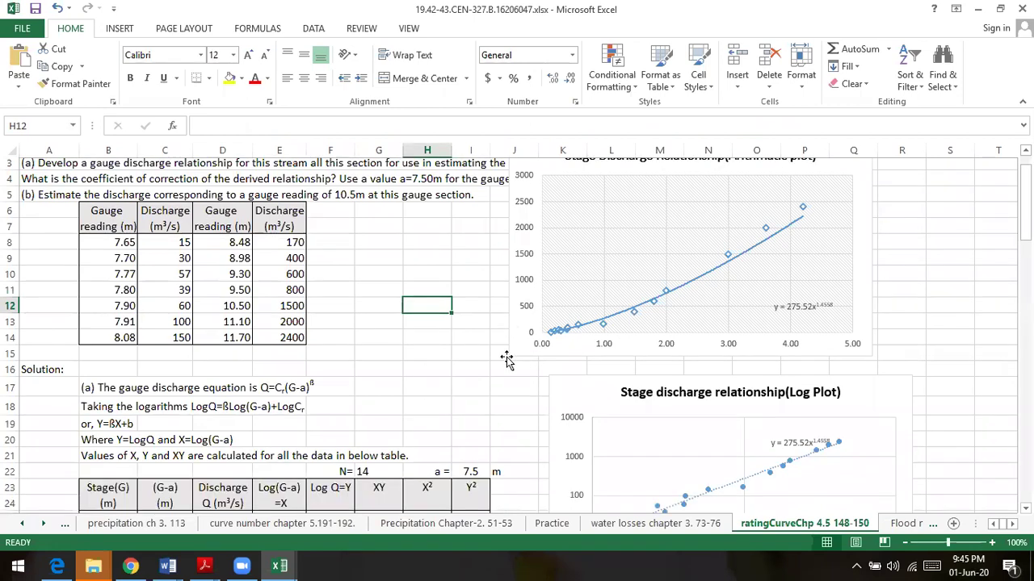
scroll(506, 360, up, 5)
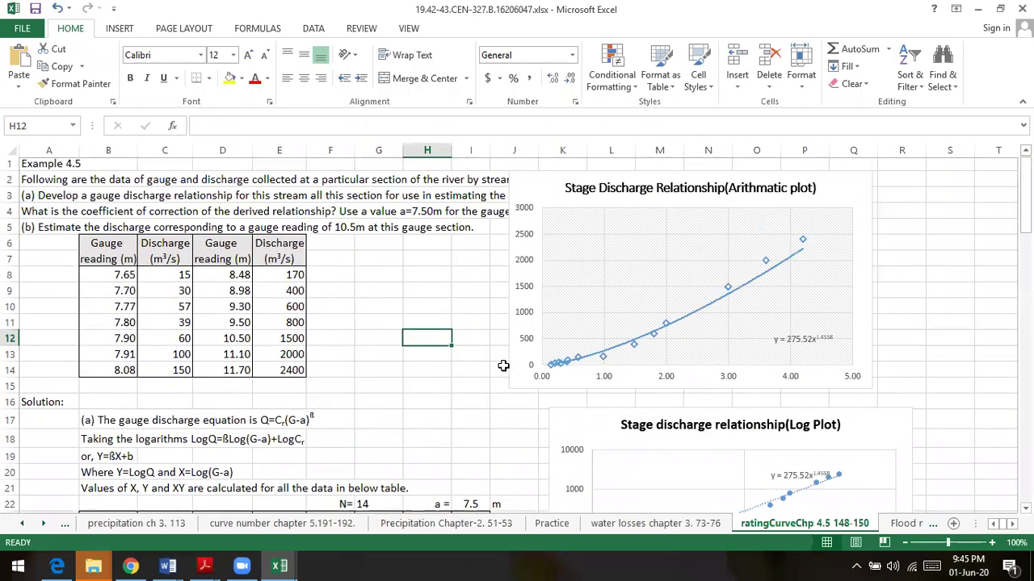